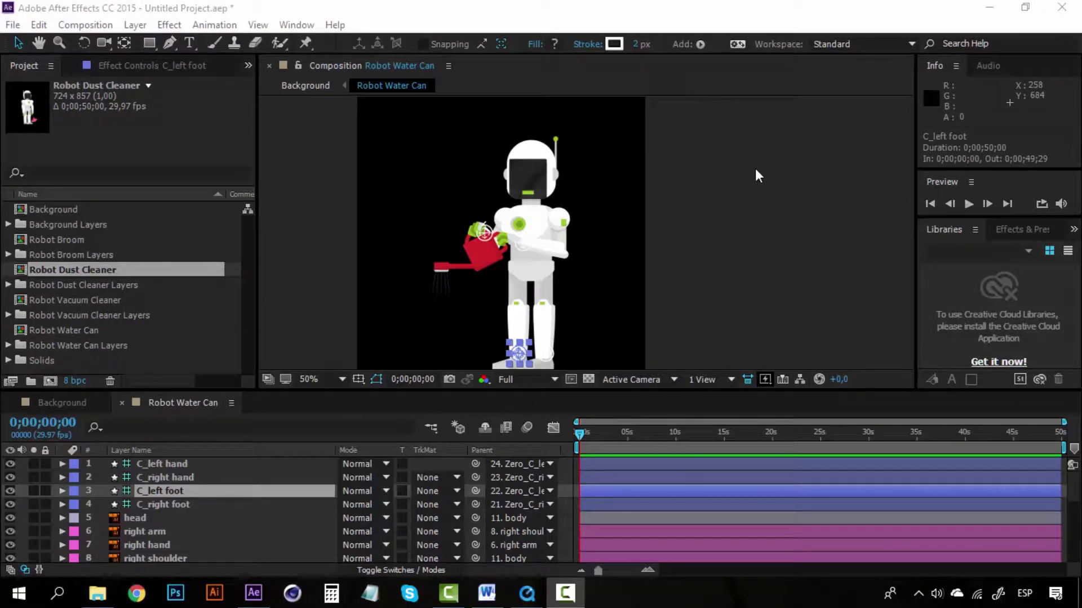
Select each C_left and C_right hand and foot controller layer in turn.
click(182, 477)
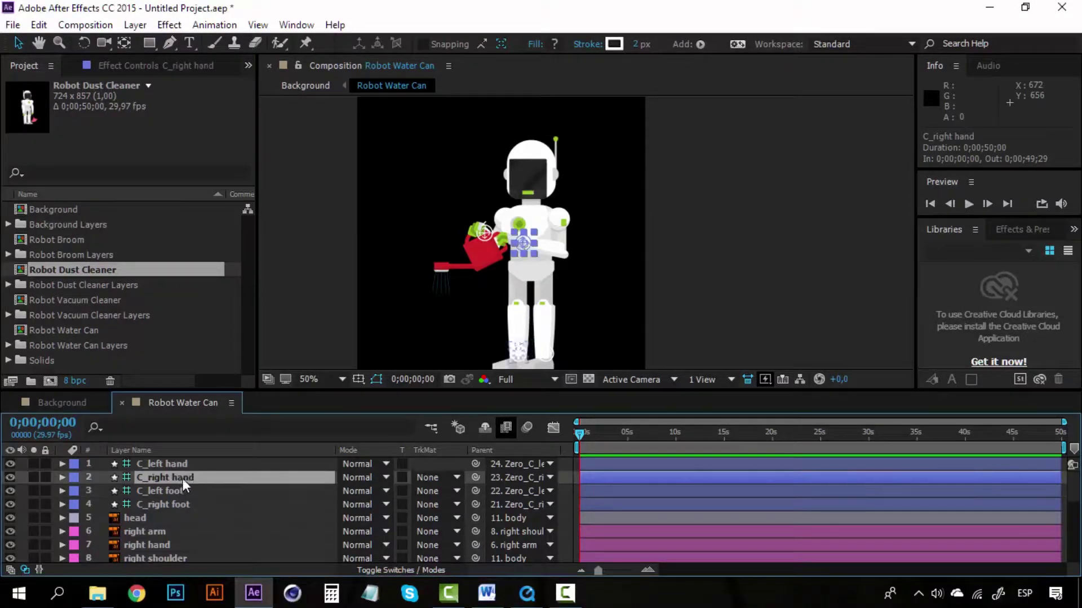
click(187, 465)
click(180, 504)
click(181, 491)
click(184, 478)
click(185, 466)
click(185, 477)
click(183, 467)
click(175, 489)
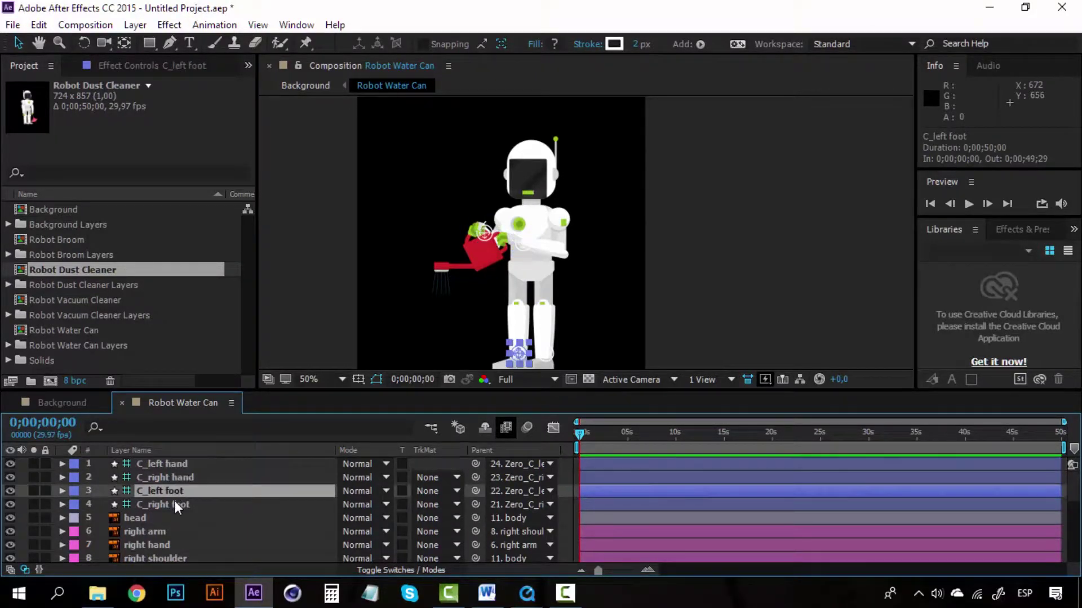
click(174, 503)
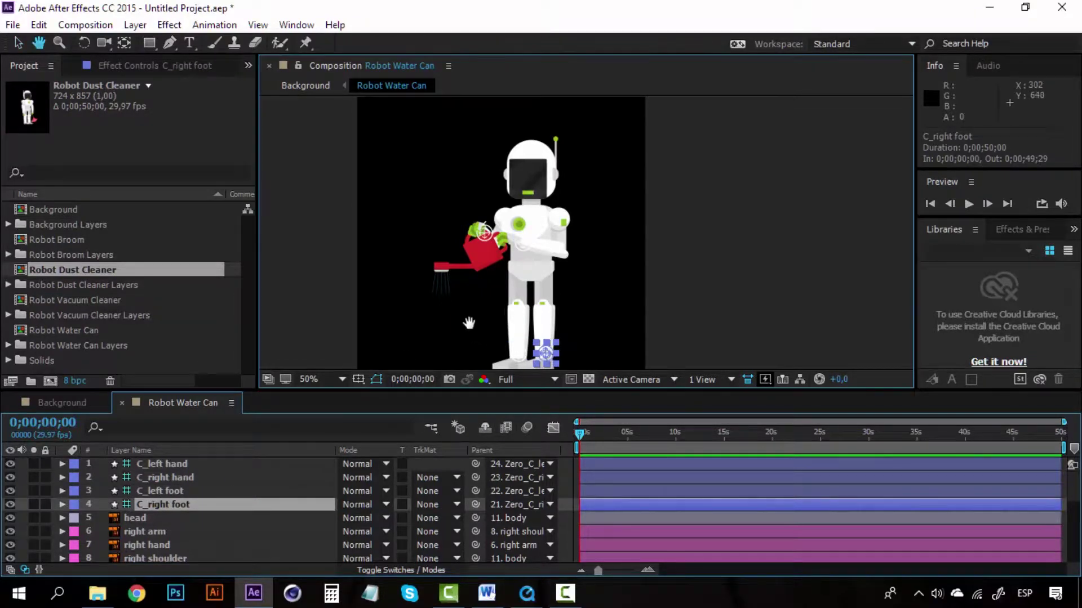
Zoom onto the legs and test-move the right and left foot controllers, undoing each move.
drag(472, 338, 463, 291)
scroll(462, 287, up, 2)
drag(577, 263, 455, 293)
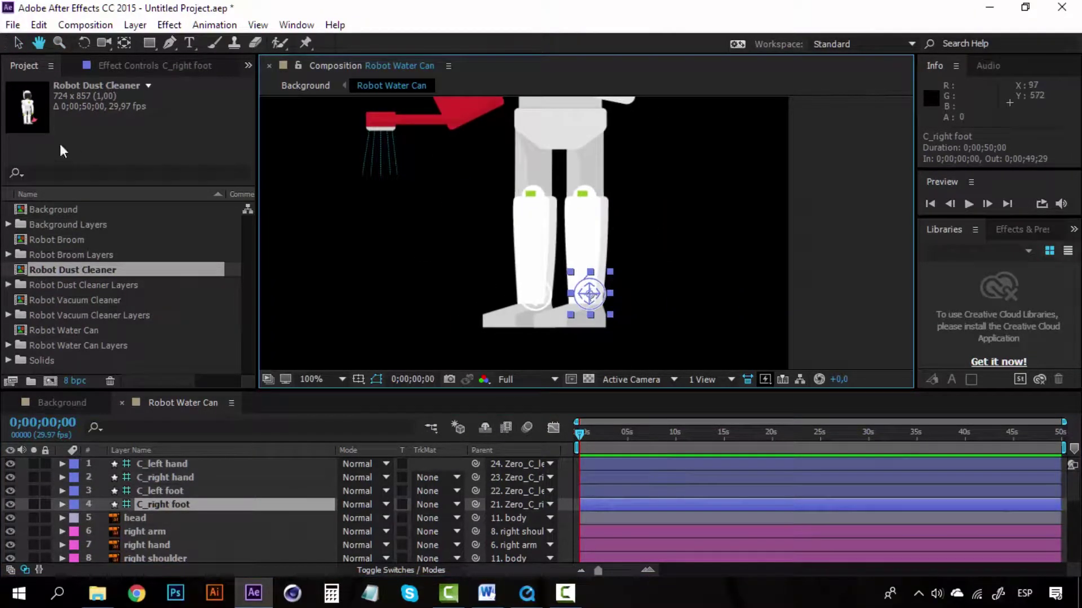
click(18, 43)
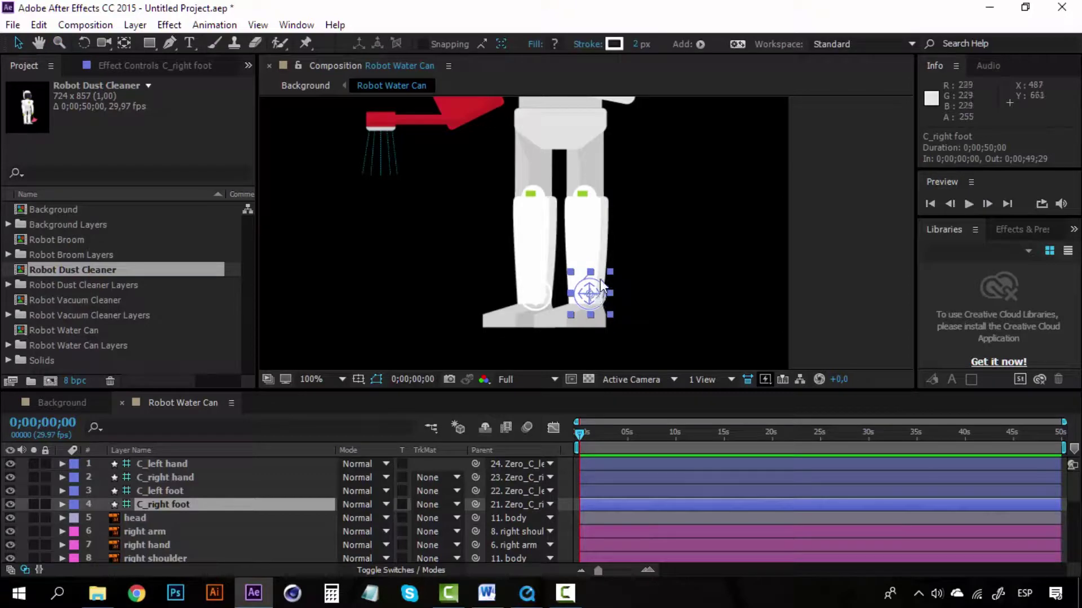
mouse_move(588, 268)
mouse_down()
mouse_move(574, 278)
mouse_move(632, 267)
mouse_move(616, 277)
mouse_up()
click(536, 292)
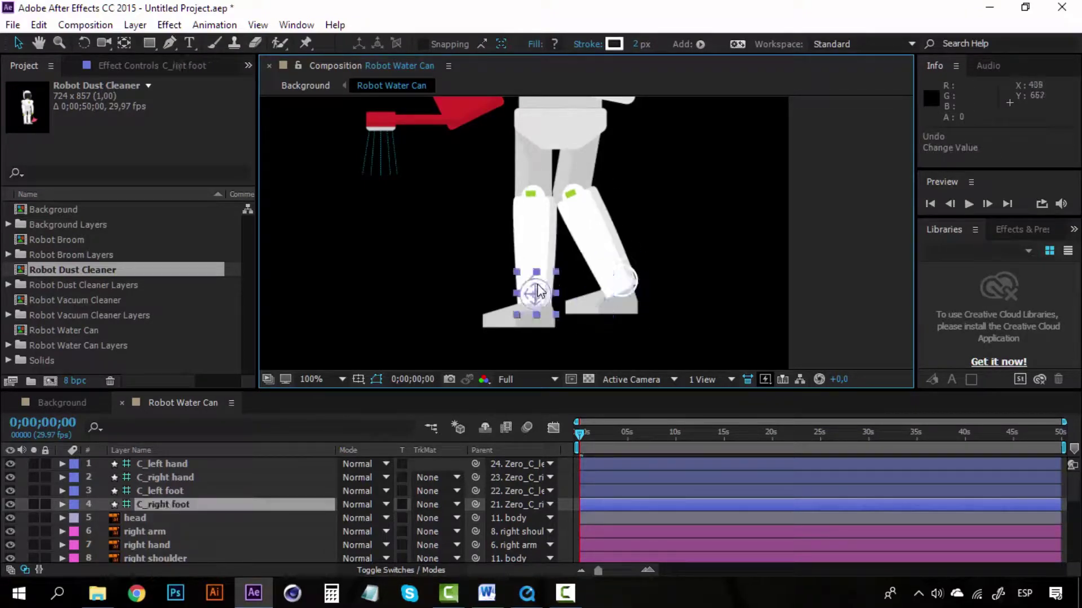
key(ctrl+z)
mouse_move(545, 290)
mouse_down()
mouse_move(529, 276)
mouse_move(514, 304)
mouse_up()
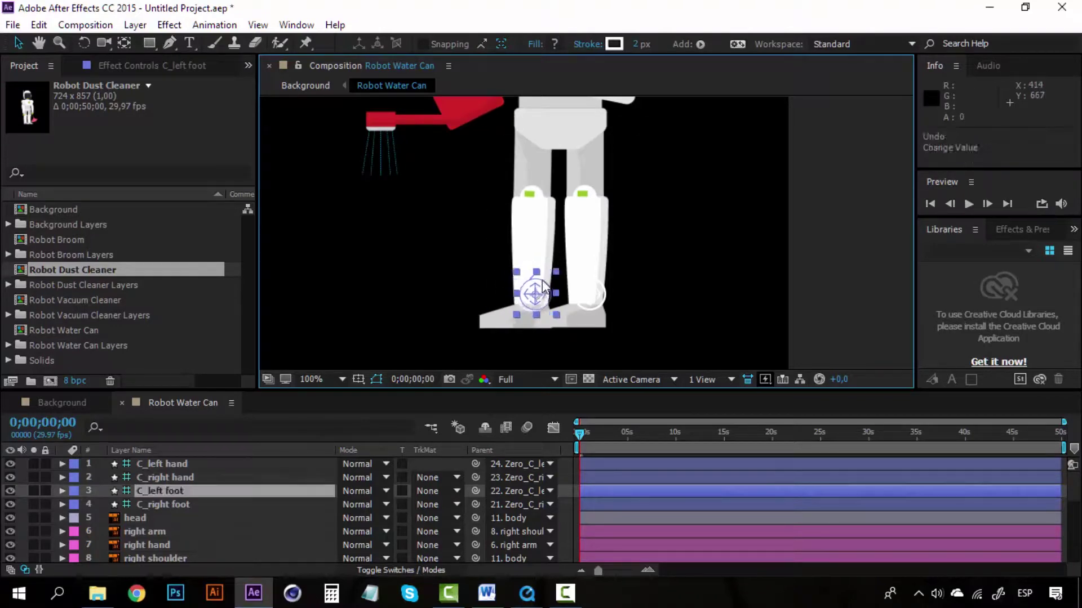
key(ctrl+z)
Test raising the watering can with the left hand controller, then undo it.
mouse_move(568, 113)
mouse_down()
mouse_move(502, 217)
mouse_move(521, 264)
mouse_move(534, 210)
mouse_up()
click(505, 215)
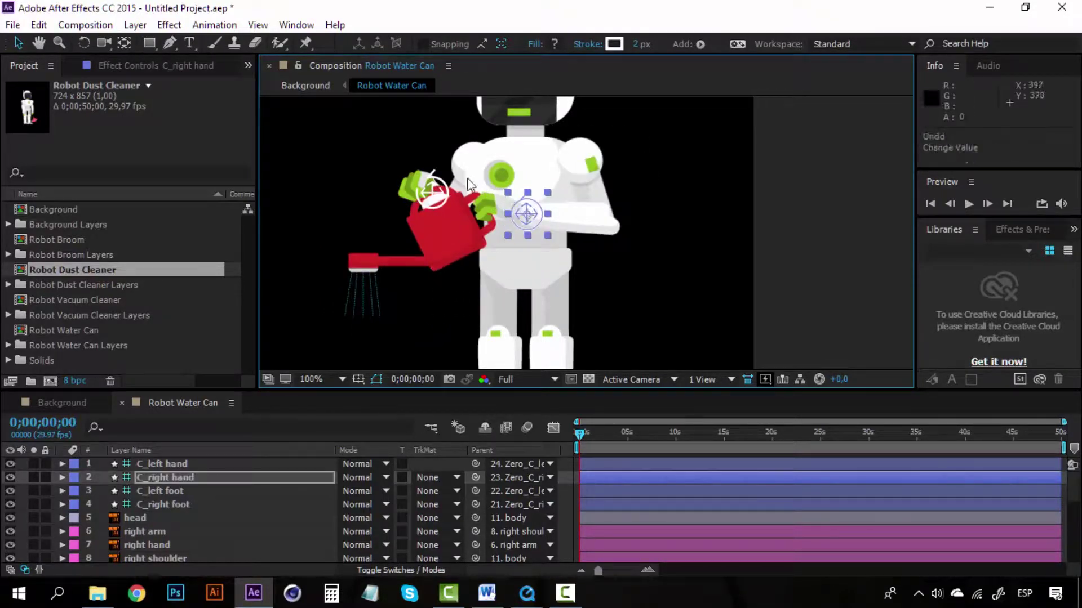
drag(432, 192, 426, 161)
key(ctrl+z)
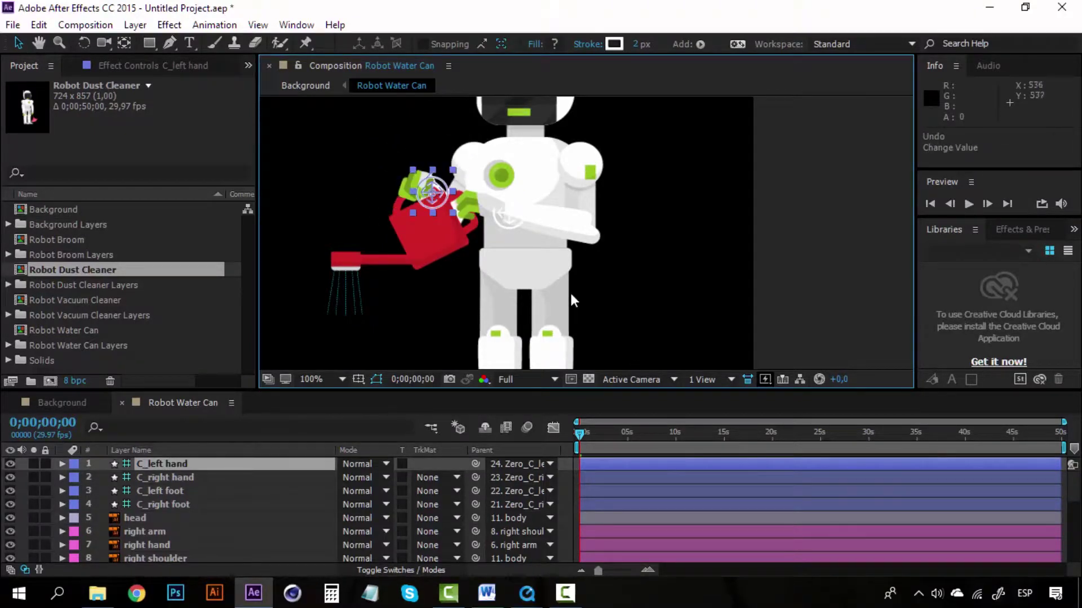
Test-bend the right leg and move the left foot controller, undoing both moves.
scroll(570, 291, down, 1)
scroll(563, 299, up, 1)
drag(563, 298, 523, 133)
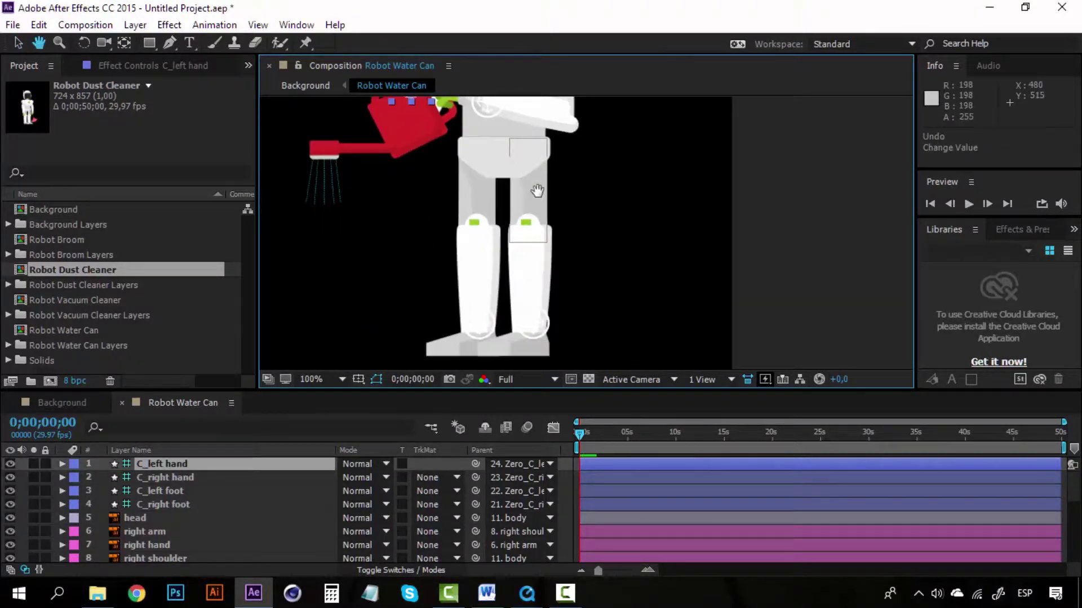
click(548, 312)
key(shift+Right)
drag(570, 312, 498, 311)
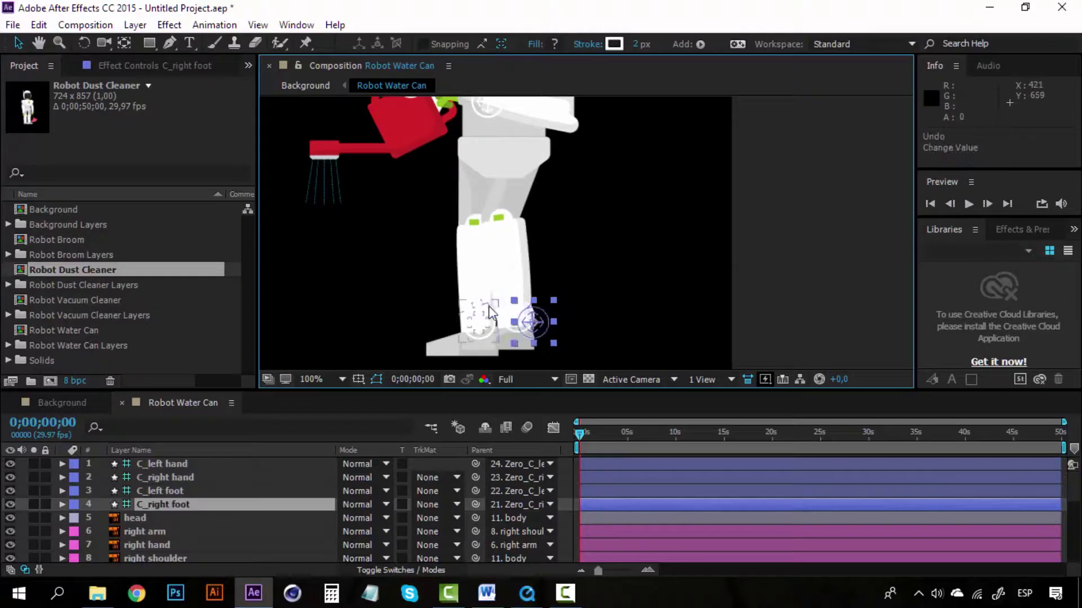
key(ctrl+z)
drag(473, 323, 457, 326)
key(ctrl+z)
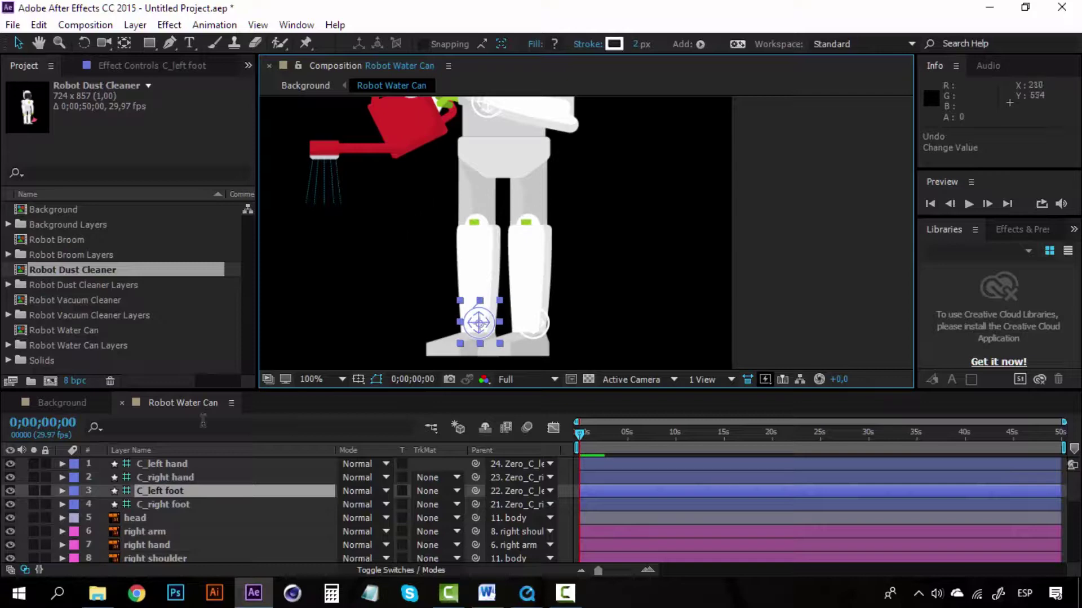
Select both foot controllers, then deselect them.
click(177, 503)
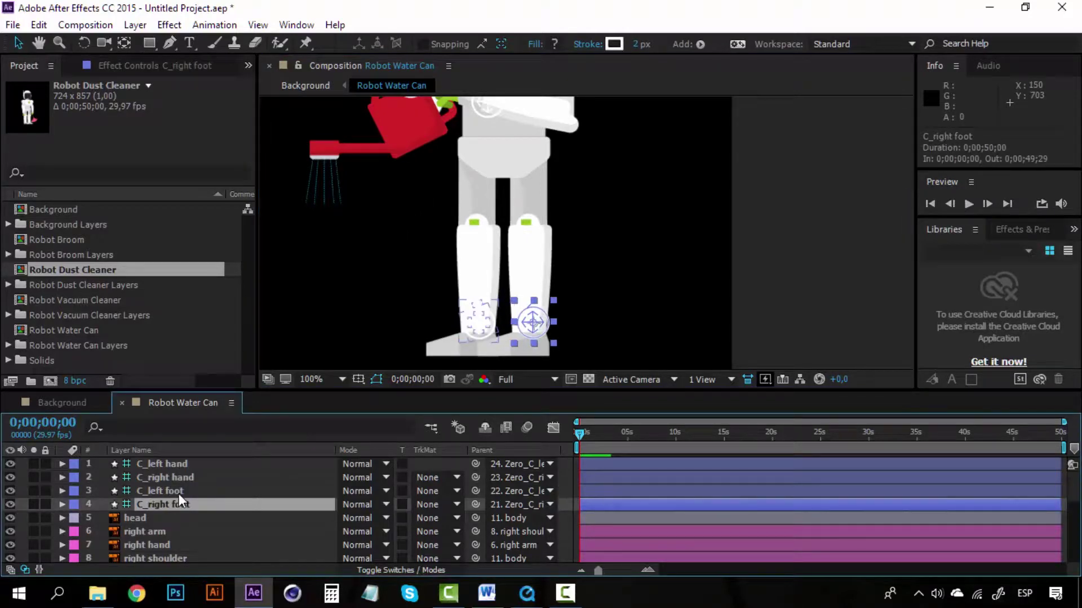
ctrl+click(178, 493)
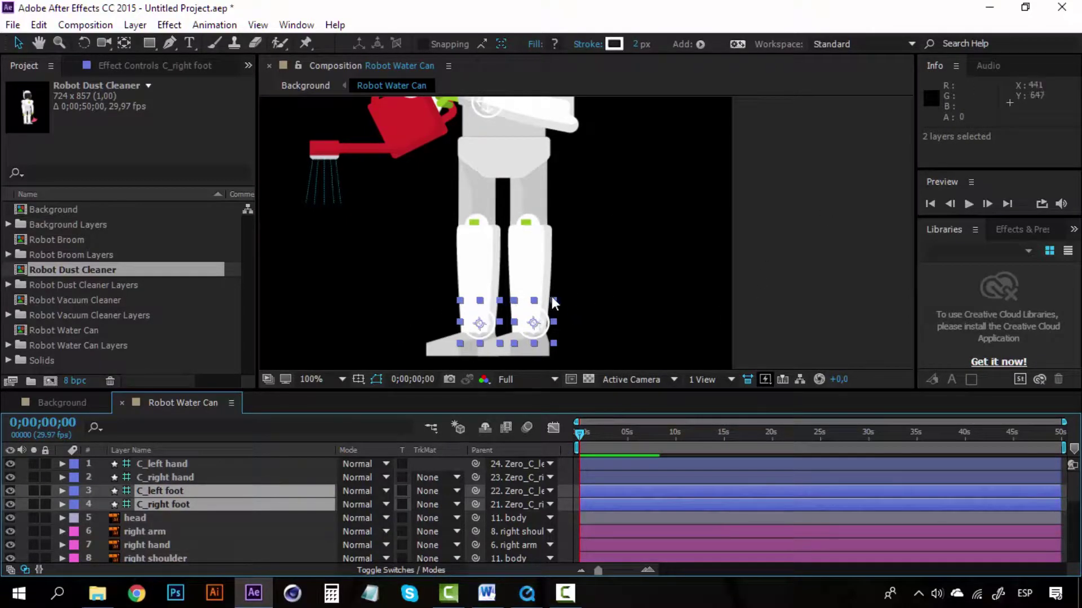
click(833, 282)
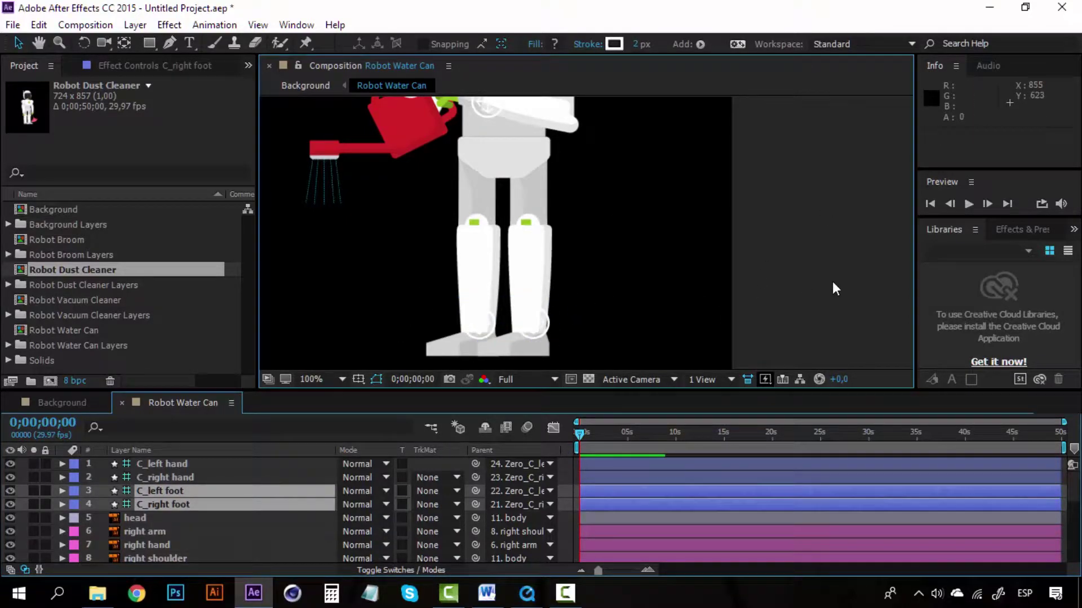
Zoom the timeline in four times to about 1.5 seconds, scrub, and return to frame 0.
click(650, 566)
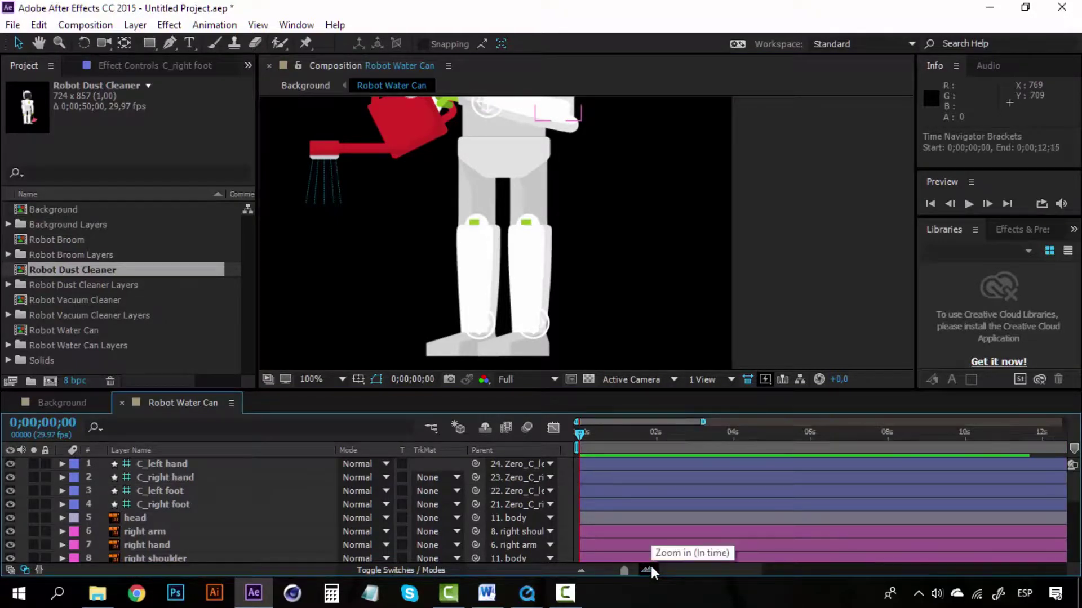
click(651, 565)
click(651, 565)
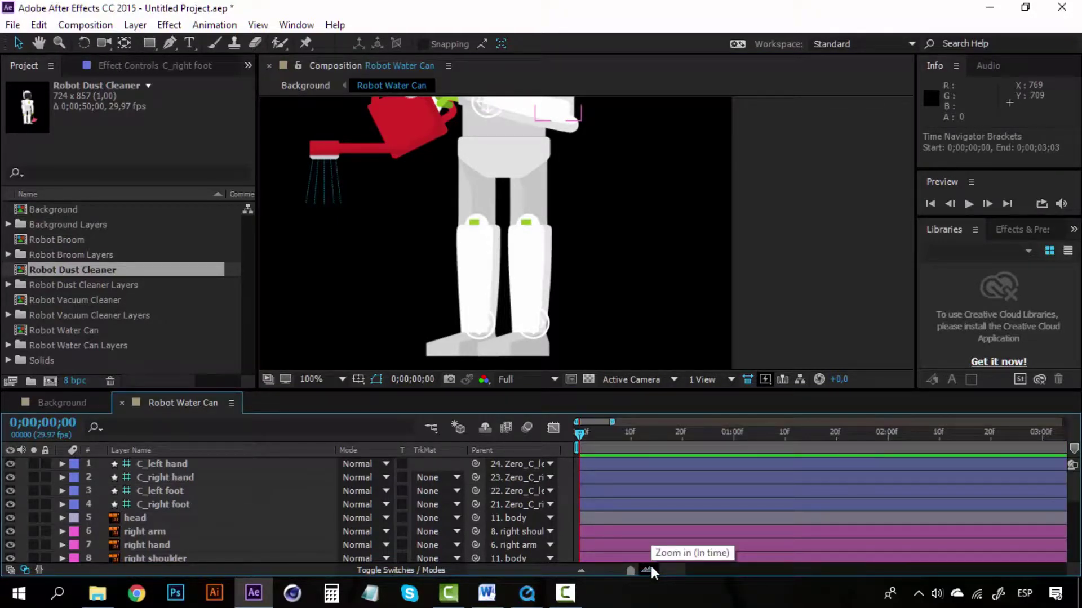
click(650, 566)
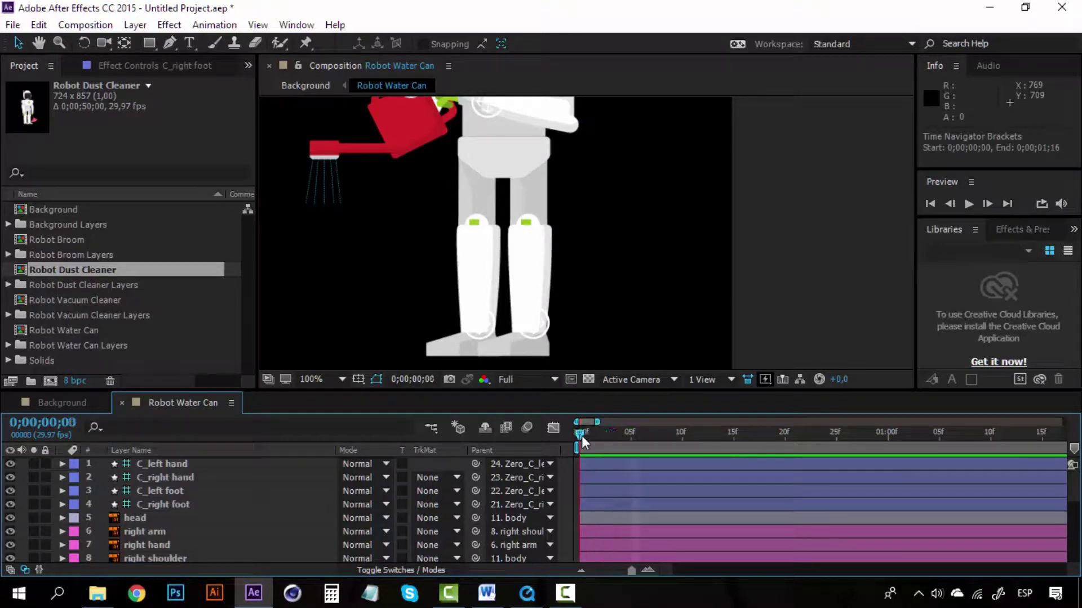
mouse_move(581, 435)
mouse_down()
mouse_move(778, 434)
mouse_move(566, 441)
mouse_up()
click(576, 303)
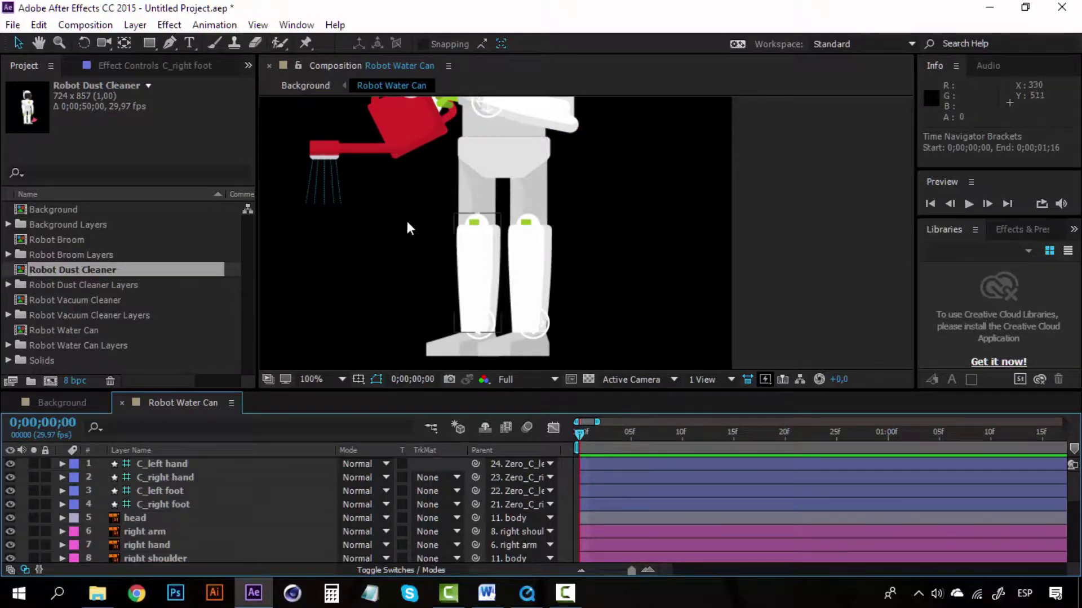
mouse_move(579, 434)
mouse_down()
mouse_move(617, 435)
mouse_move(579, 435)
mouse_move(600, 434)
mouse_up()
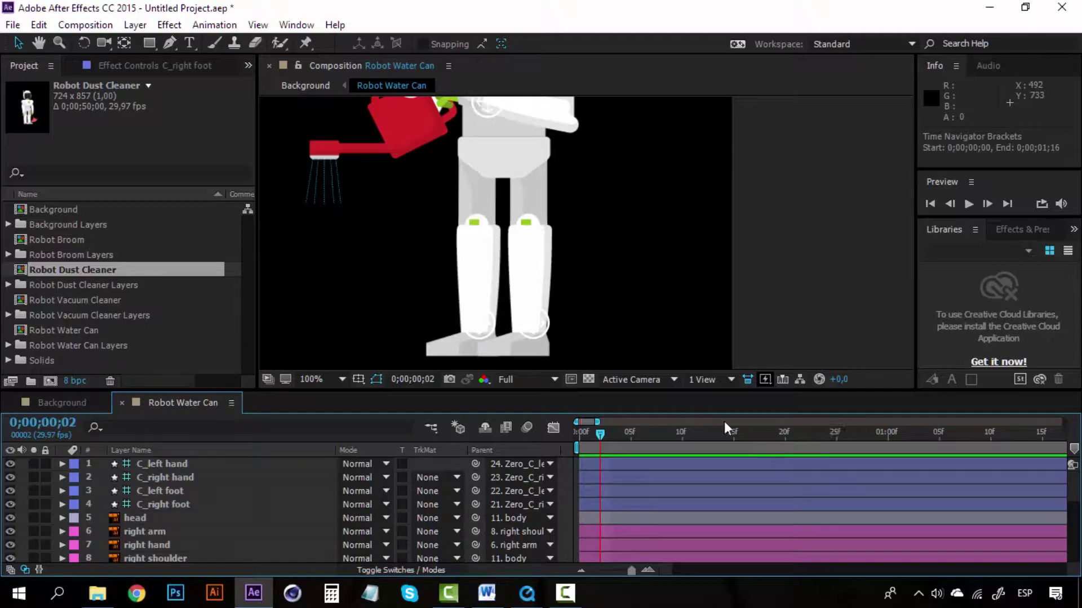
drag(600, 433, 558, 435)
Turn on motion blur and show only Position for both C_left foot and C_right foot.
click(526, 427)
click(189, 491)
shift+click(181, 505)
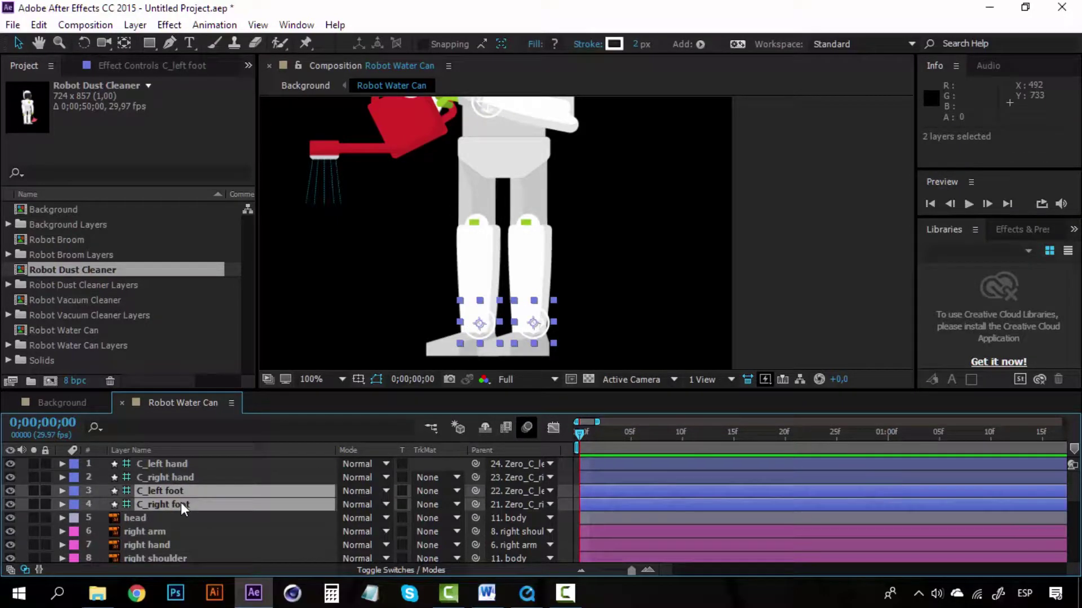
key(p)
Select C_right foot, zoom the viewer to 200% on the right foot, and use the Selection tool.
click(181, 477)
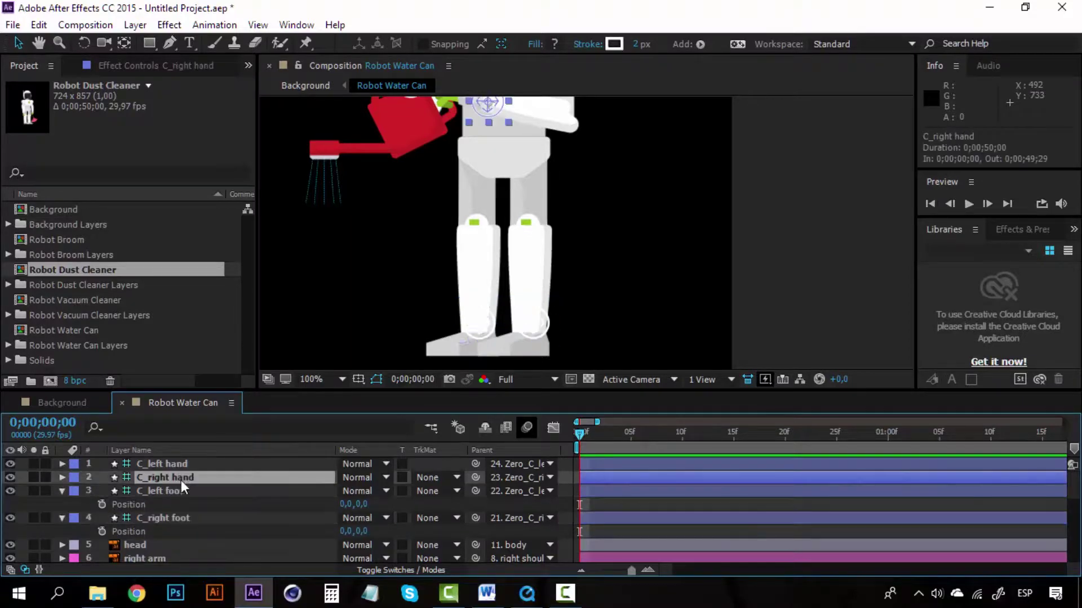
click(180, 490)
click(181, 518)
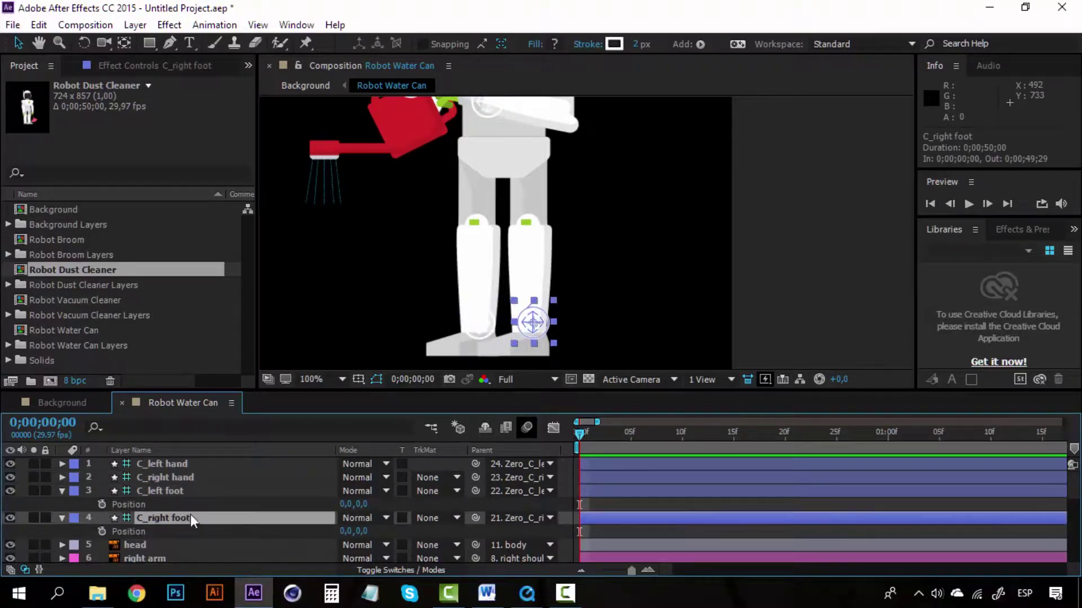
scroll(471, 282, down, 2)
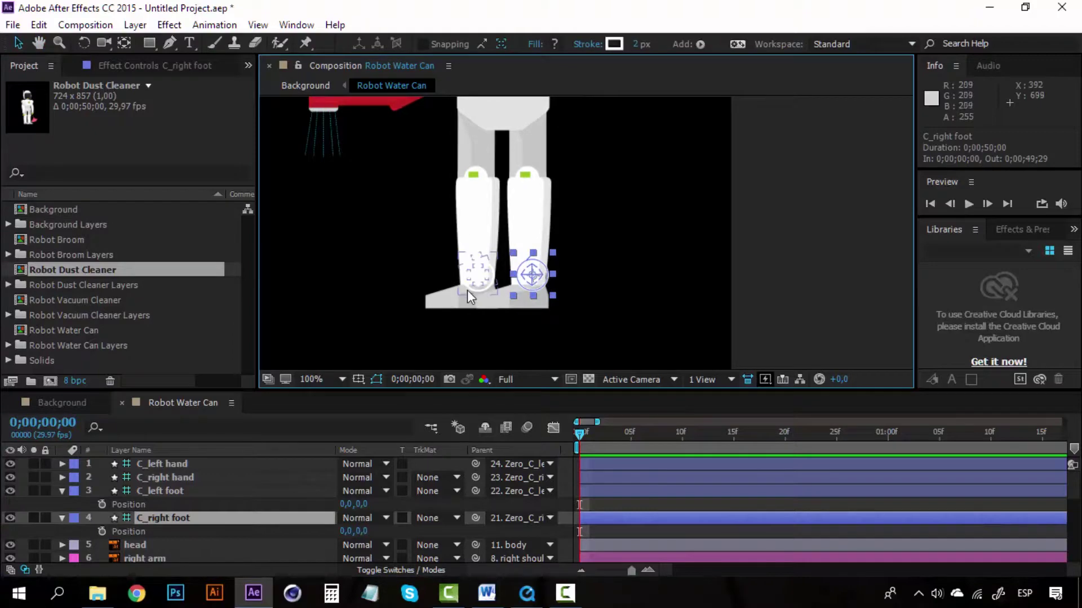
click(174, 516)
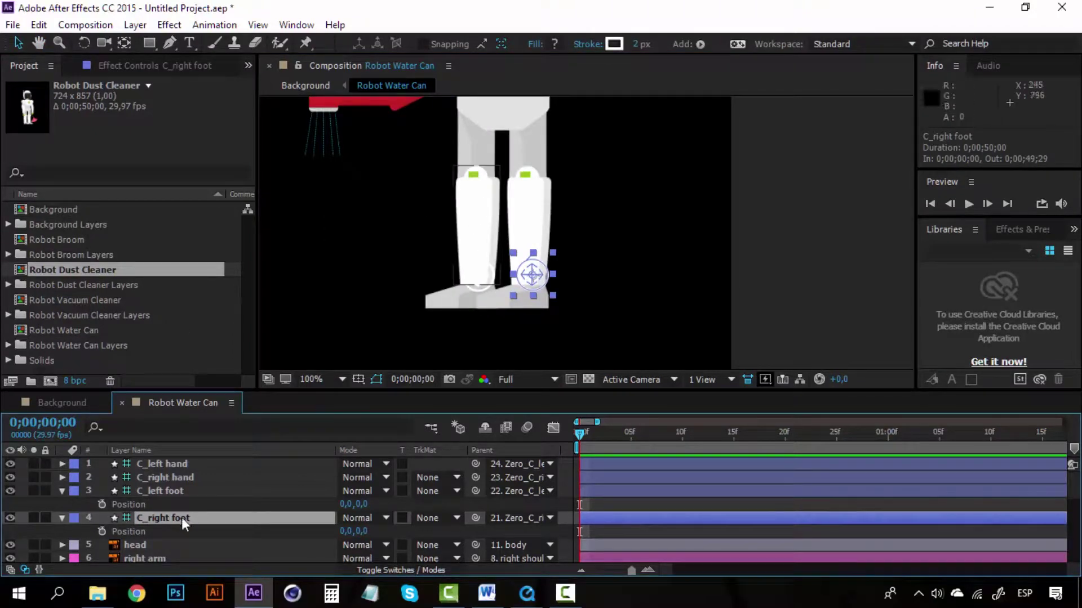
click(170, 491)
click(171, 519)
key(period)
drag(458, 273, 493, 228)
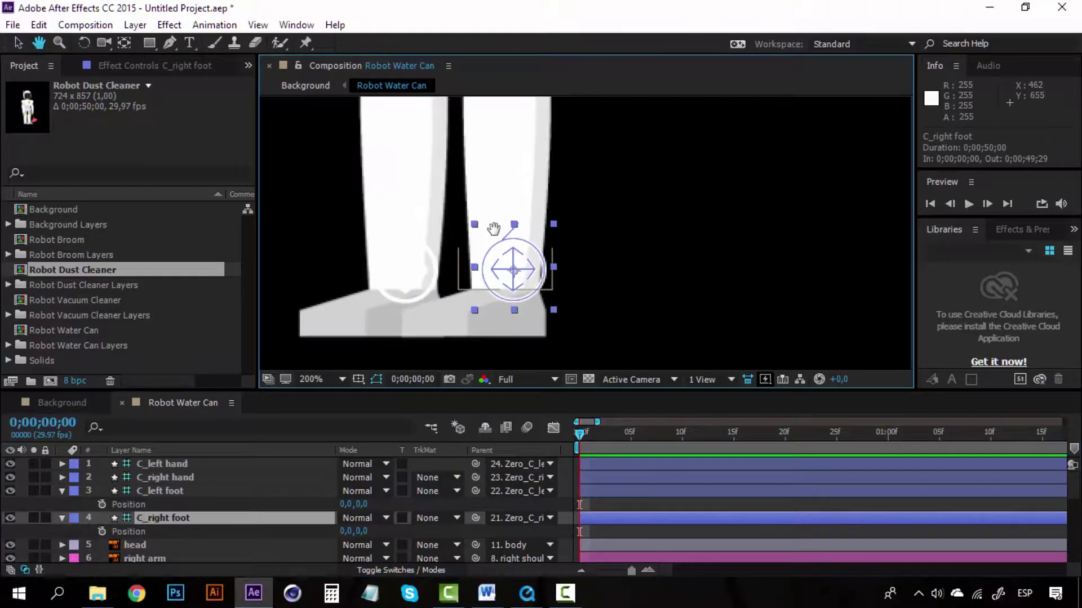
key(v)
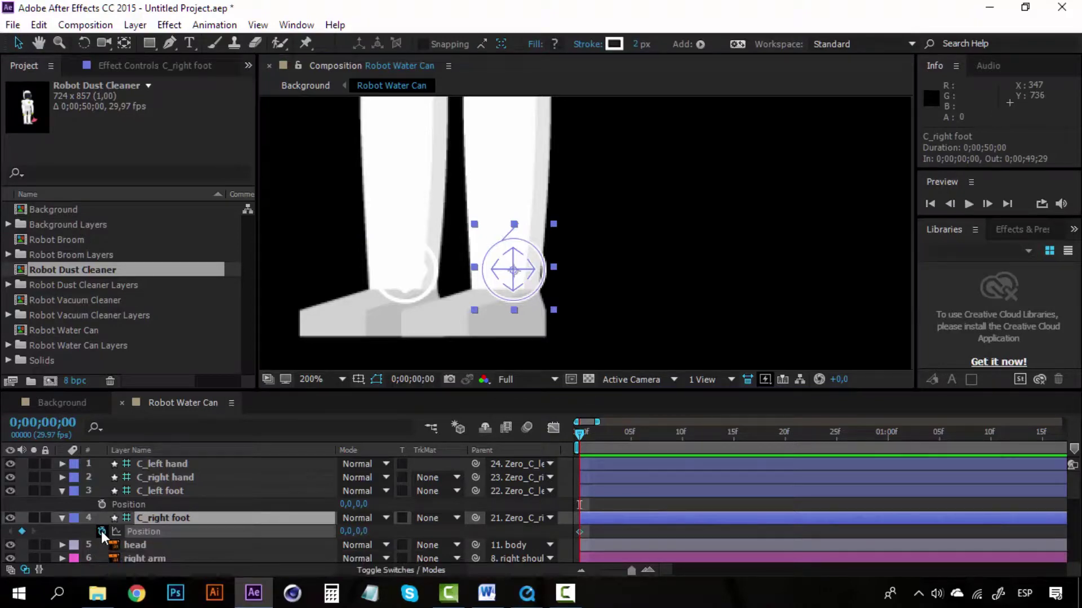
Key C_right foot Position at frame 0 with the foot moved forward to 66,0,0, then preview.
click(102, 531)
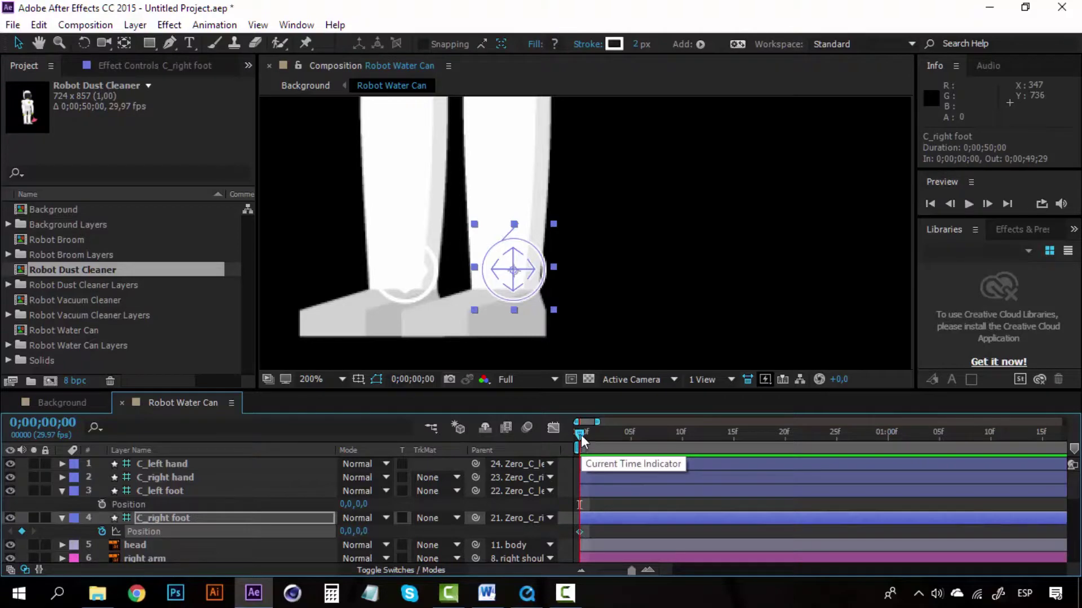
scroll(554, 272, down, 2)
scroll(553, 270, up, 2)
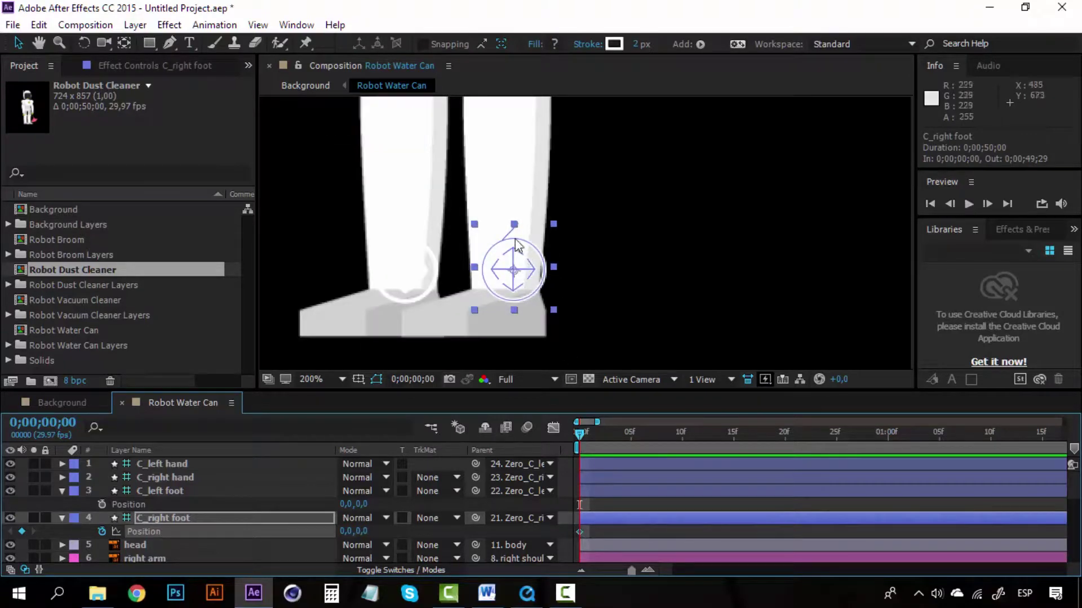
scroll(509, 229, down, 2)
drag(509, 229, 482, 275)
key(v)
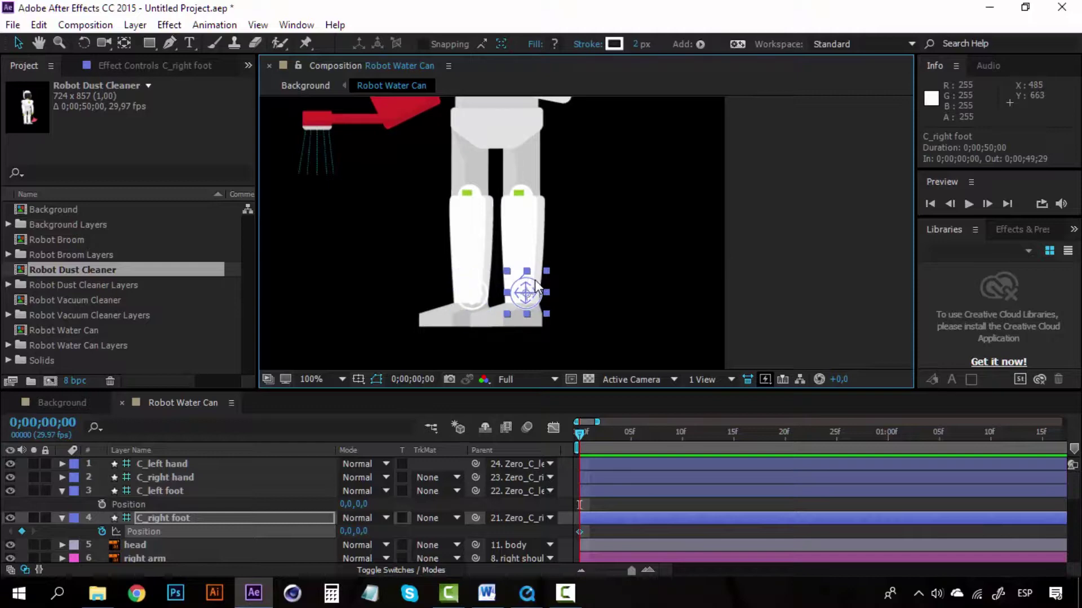
drag(539, 286, 589, 278)
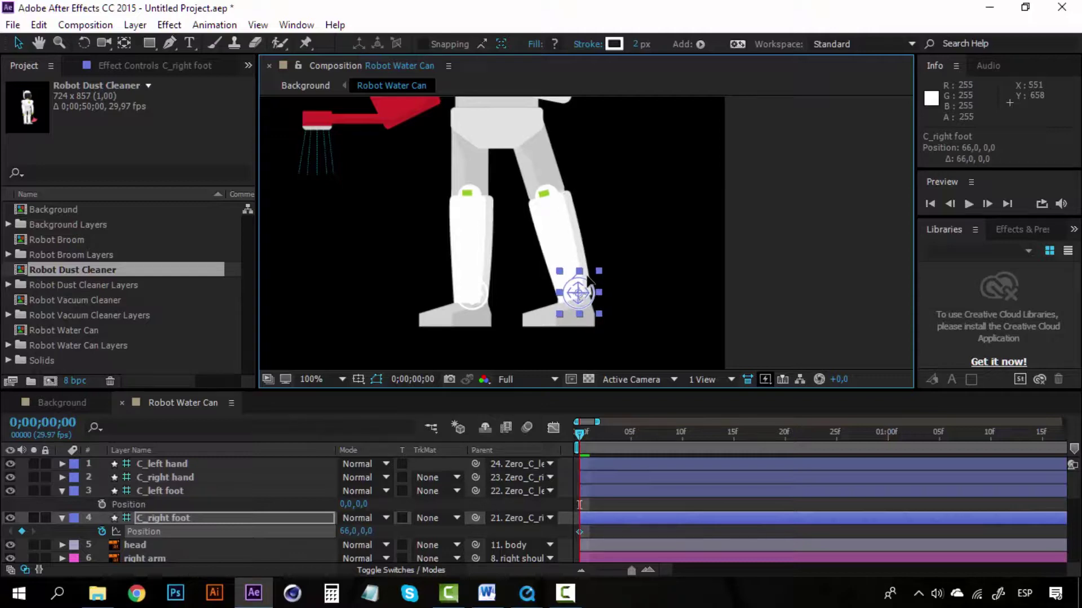
key(space)
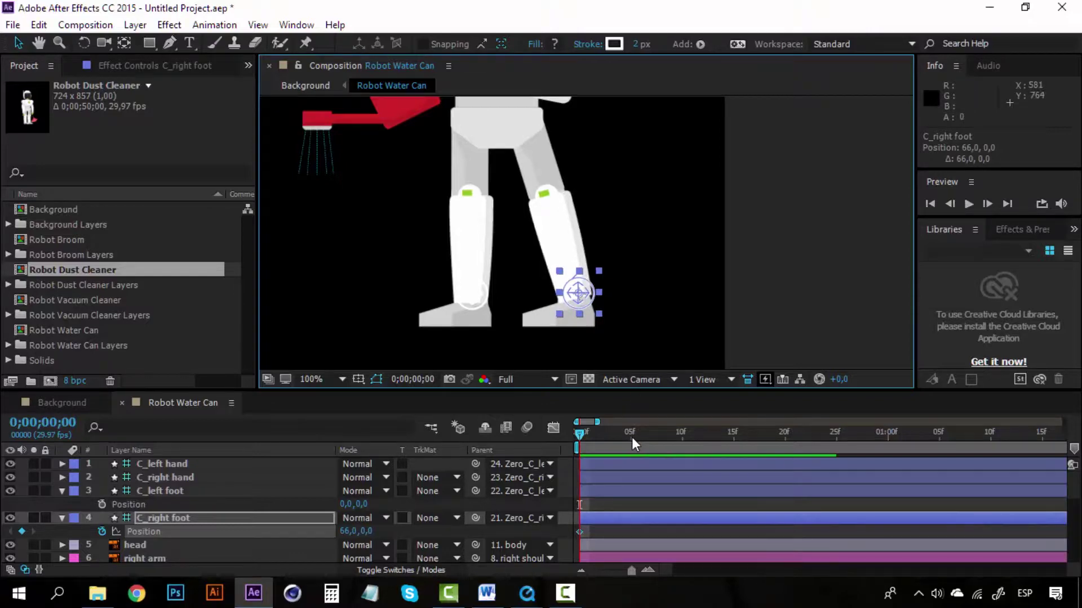
Key the right foot lifted back at frame 5 and planted at -75,0 at frame 10.
click(631, 435)
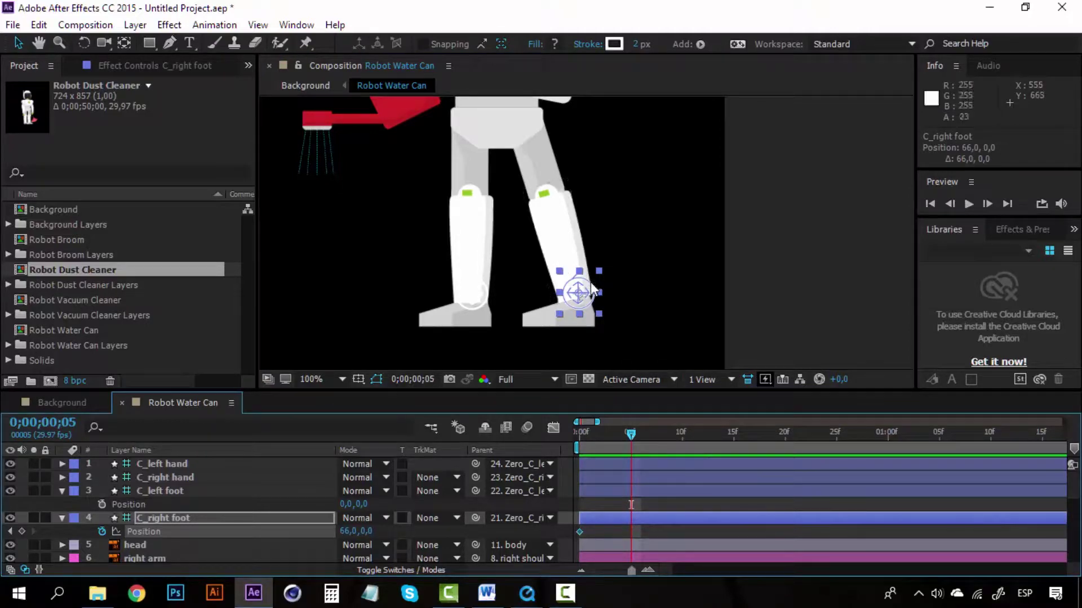
drag(591, 282, 496, 257)
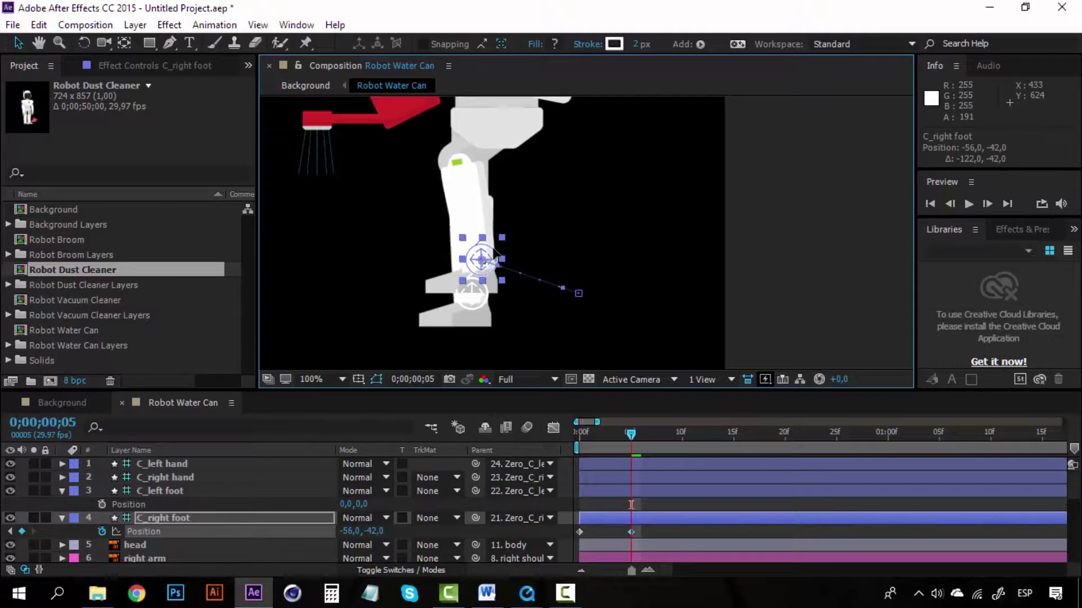
drag(496, 257, 496, 257)
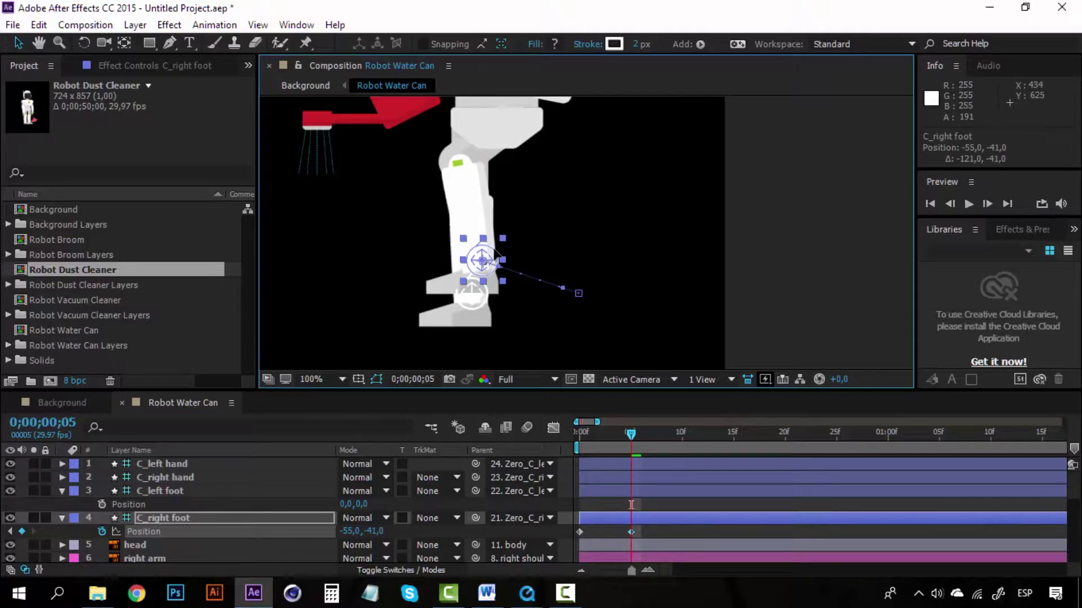
click(681, 434)
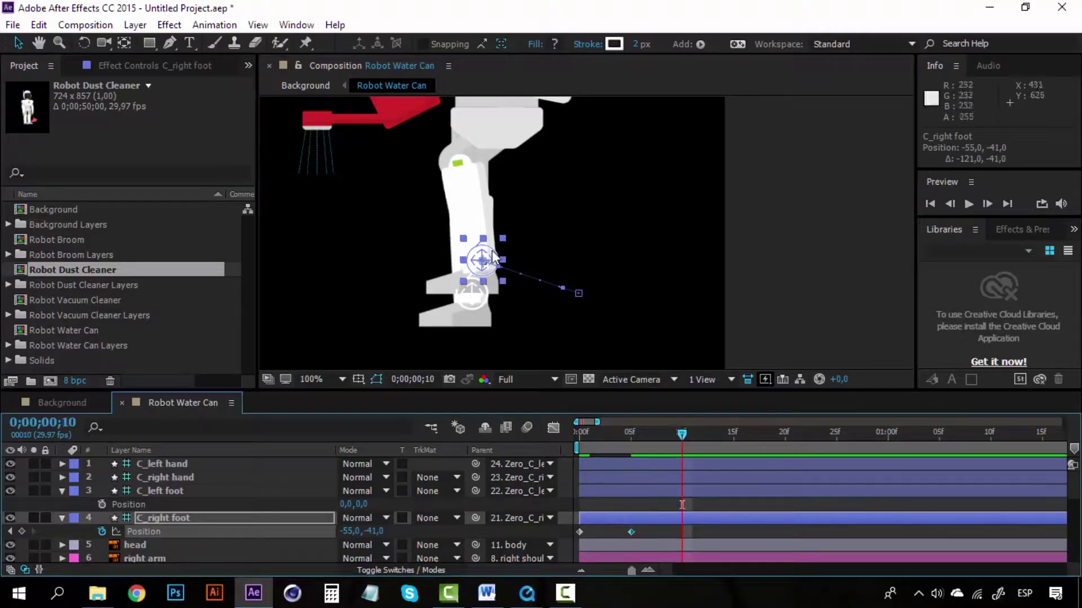
drag(492, 258, 478, 290)
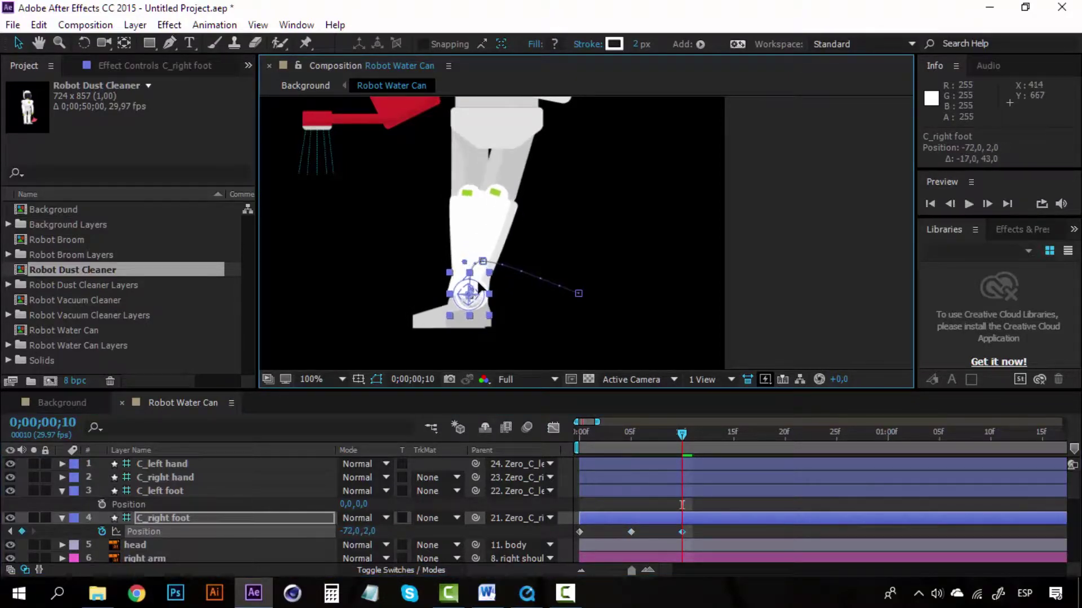
drag(479, 286, 477, 286)
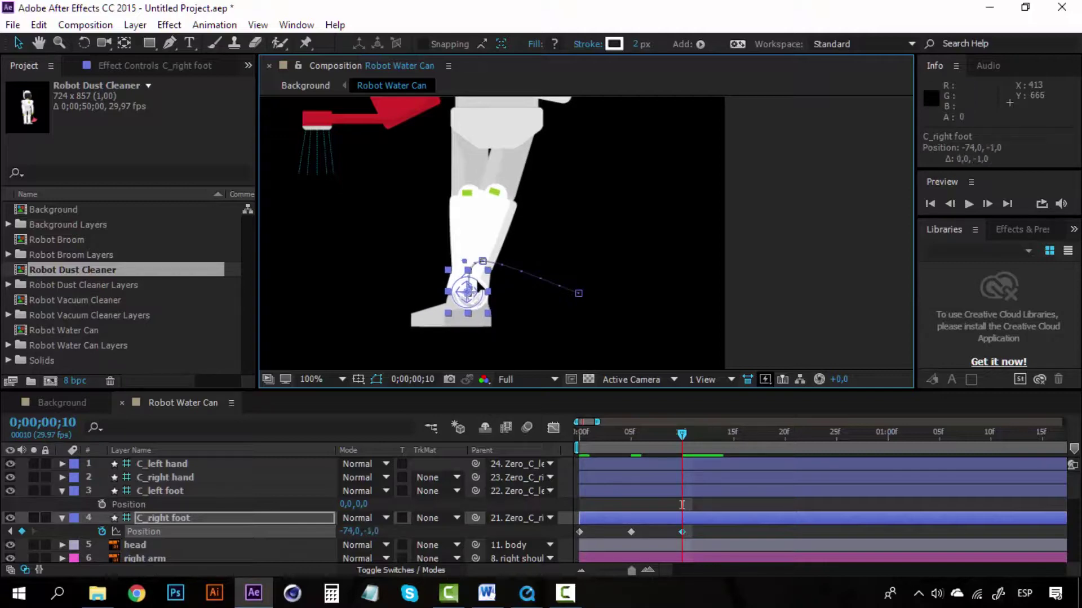
drag(478, 286, 478, 286)
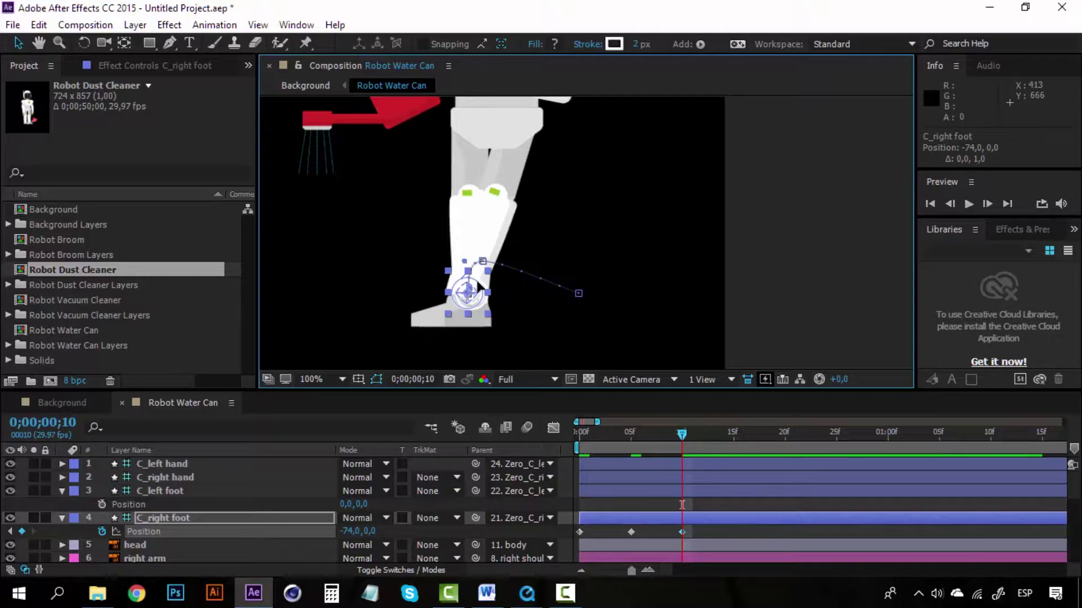
drag(478, 286, 477, 286)
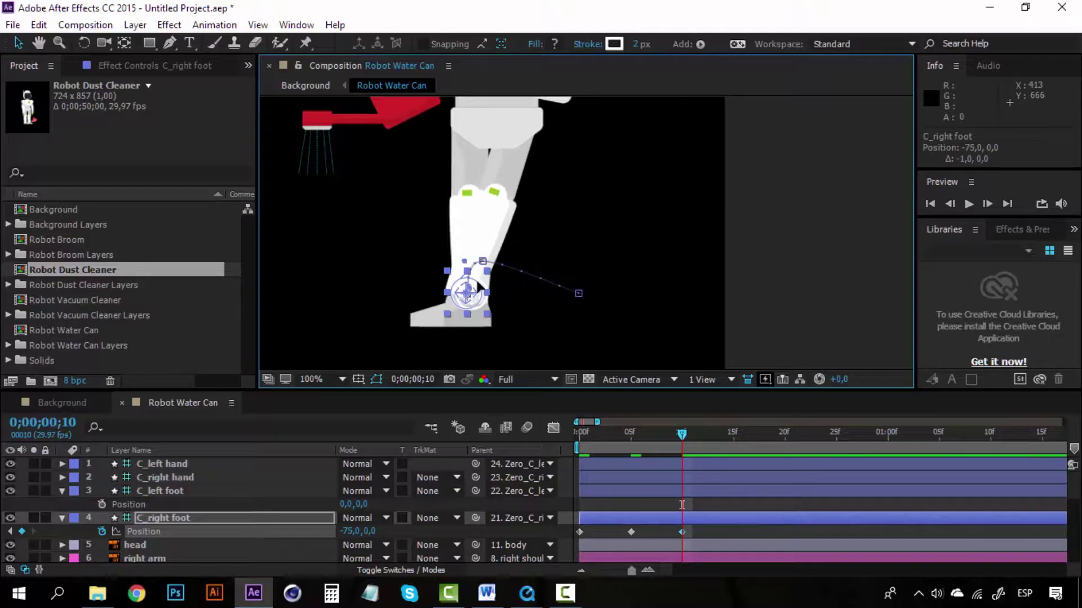
At frame 15, nudge the right foot forward to 0,0,0, then return to the start.
drag(682, 437, 692, 435)
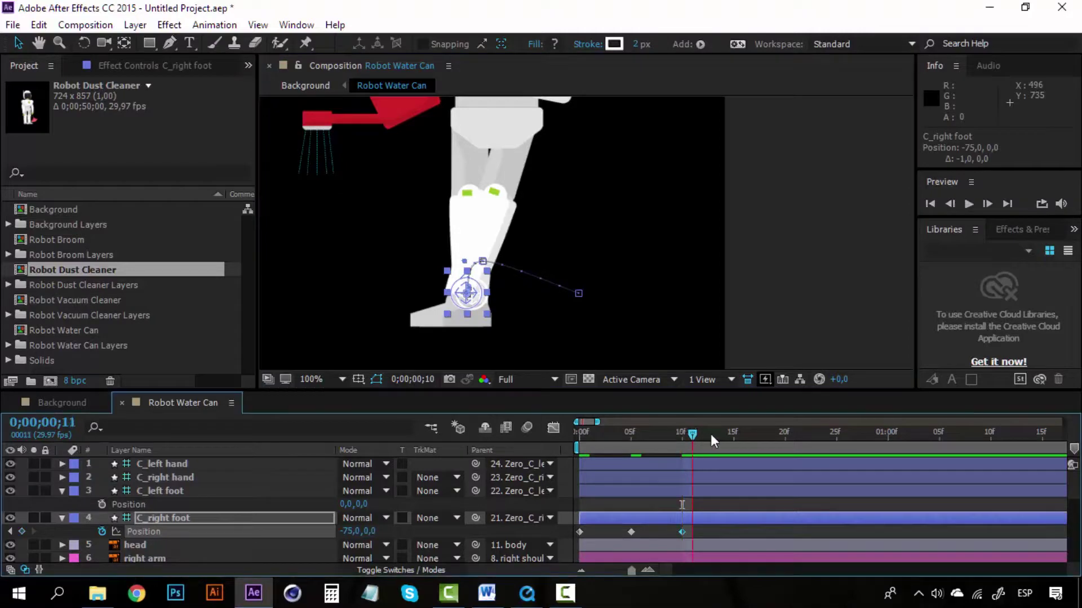
click(734, 433)
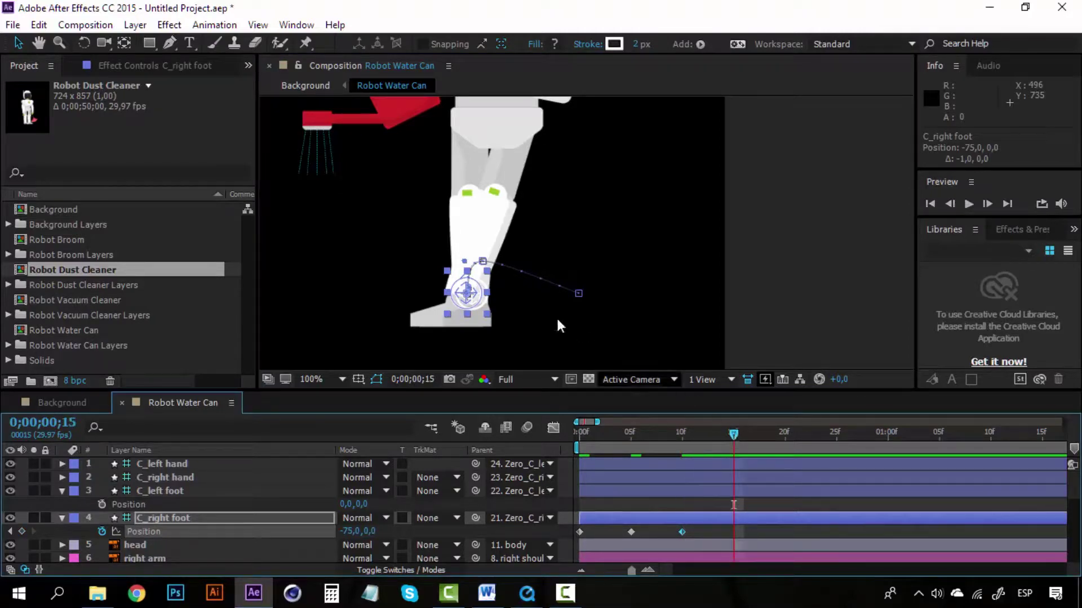
key(Right)
key(Right)
key(Right)
key(Right)
key(Right)
key(Right)
key(Right)
key(Right)
key(Right)
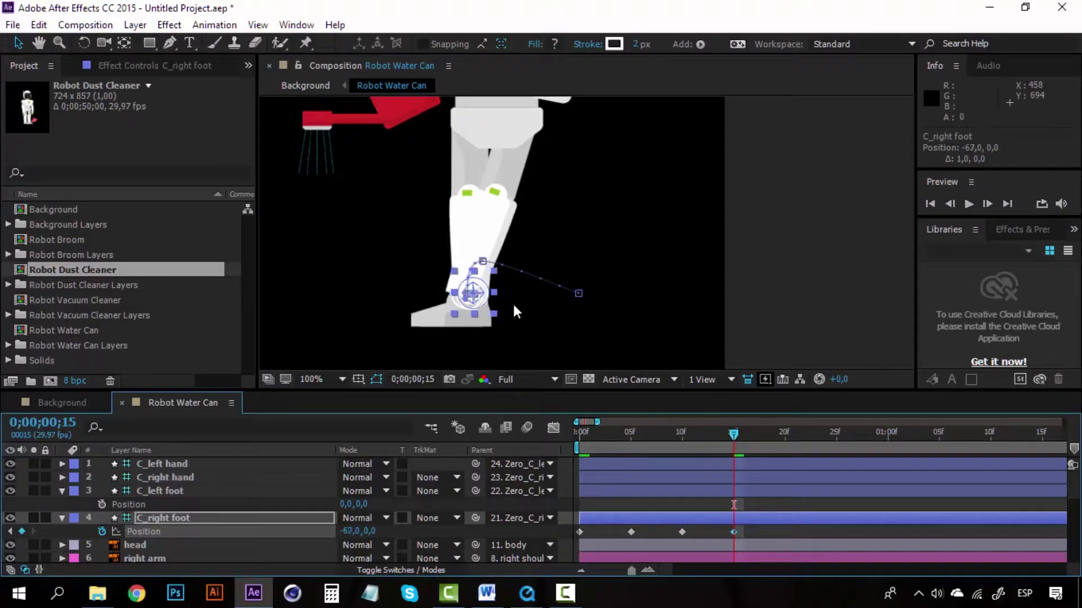
key(Right)
key(Right)
key(Right)
key(Right)
key(Right)
key(Right)
key(Right)
key(Right)
key(Right)
key(Right)
key(Right)
key(Right)
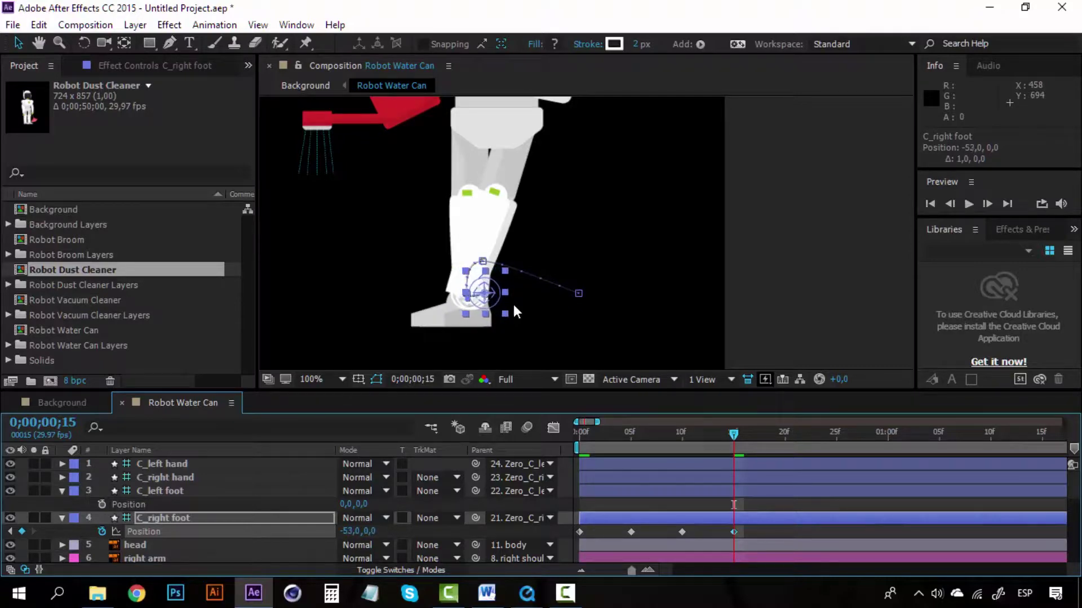
key(Right)
key(Right)
key(Right)
key(Right)
key(Right)
key(Right)
key(Right)
key(Right)
key(Right)
key(Right)
key(Right)
key(Right)
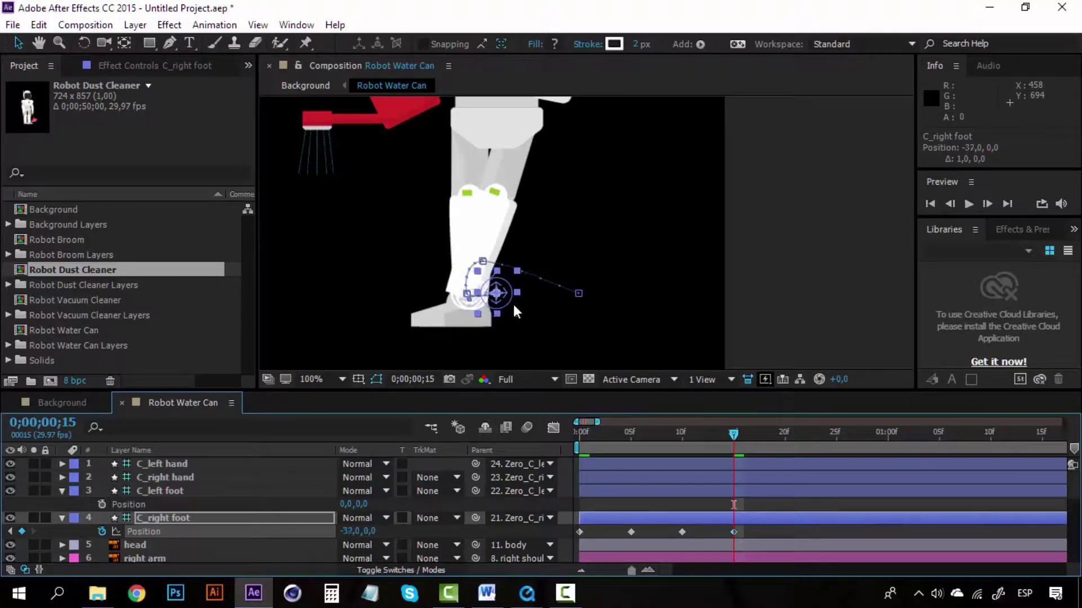
key(Right)
key(Right)
key(Right)
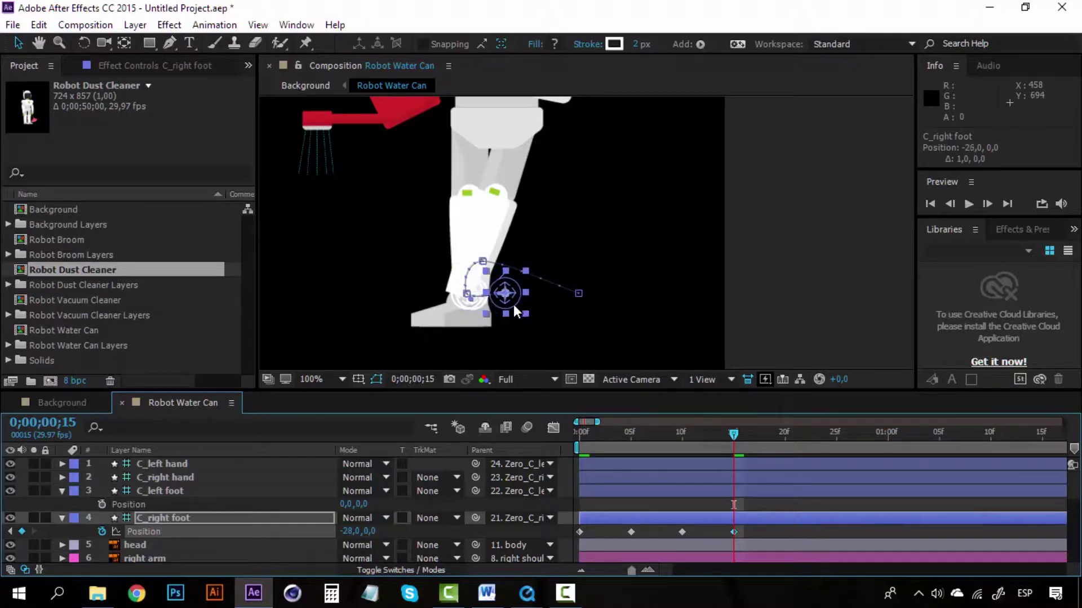
key(Right)
key(Right)
key(Right)
key(Right)
key(Right)
key(Right)
key(Right)
key(Right)
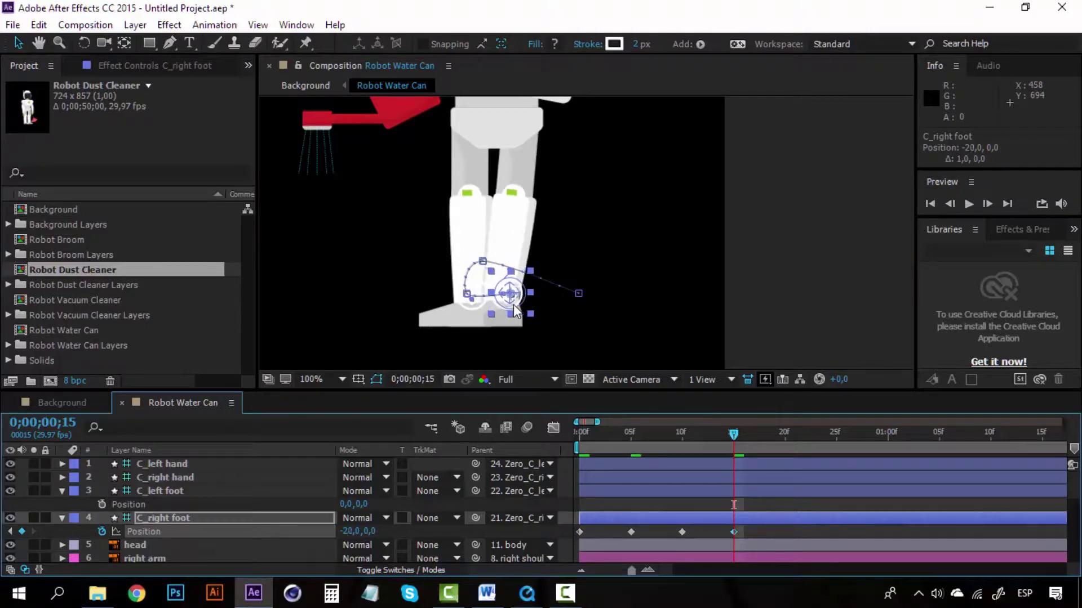
key(Right)
key(Right)
key(Right)
key(Right)
key(Right)
key(Right)
key(Right)
key(Right)
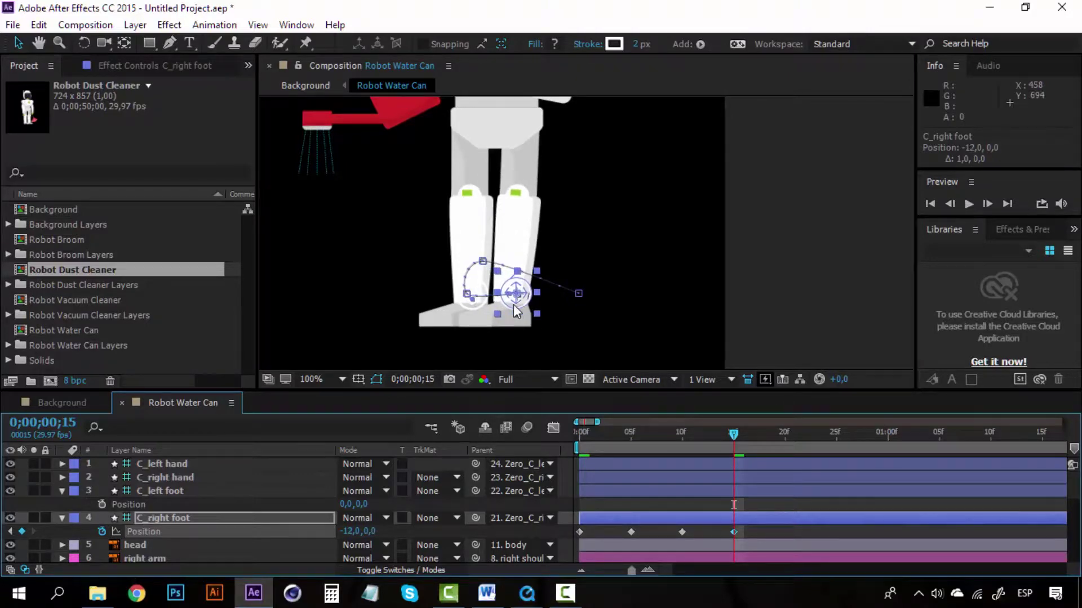
key(Right)
key(Right)
key(Right)
key(Right)
key(Right)
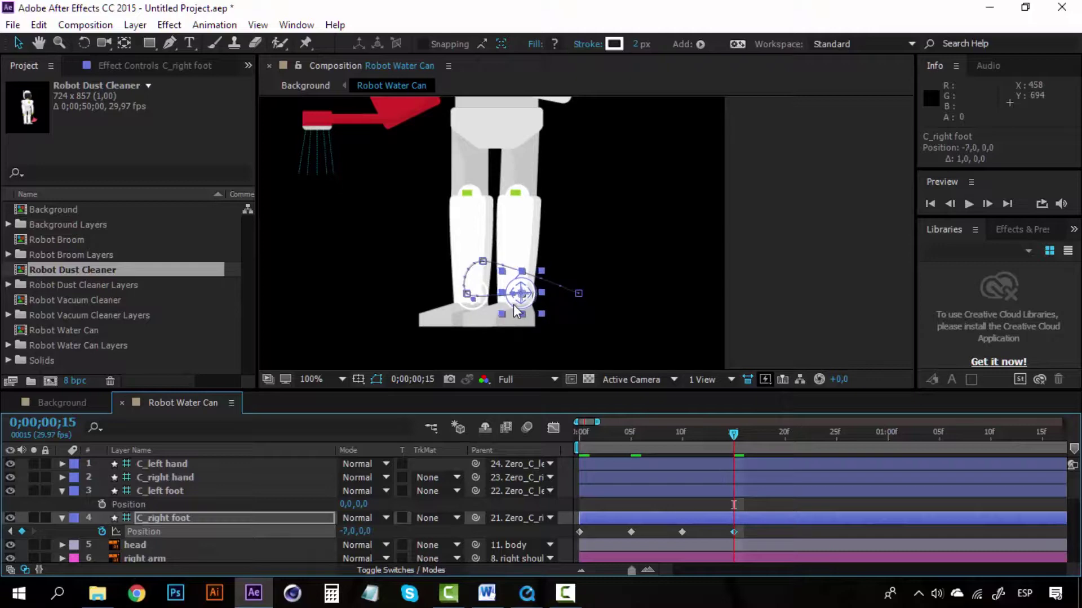
key(Right)
key(Right)
key(Right)
key(Right)
key(Right)
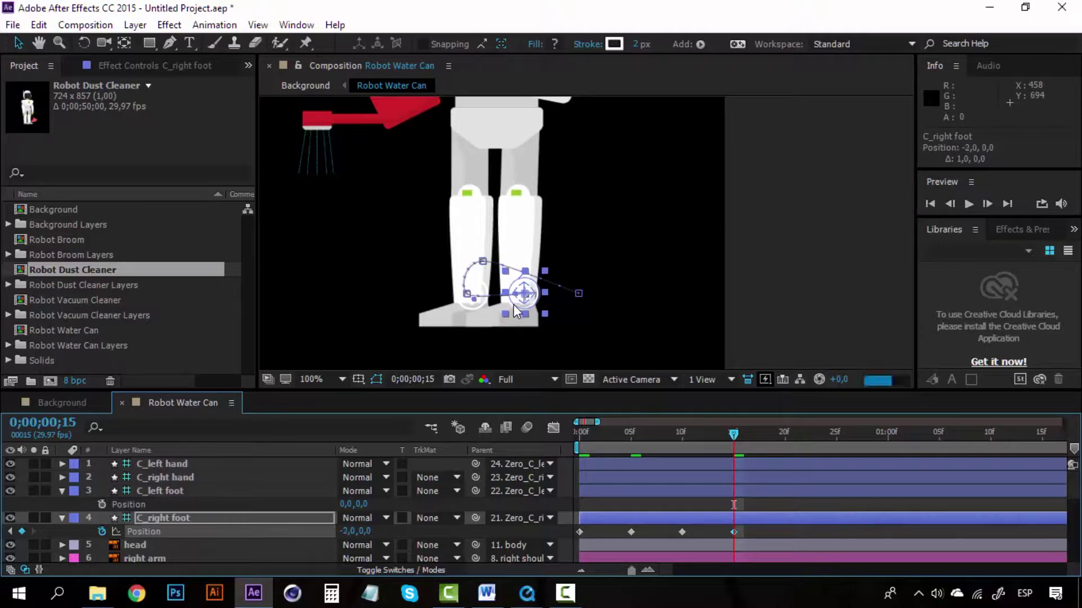
key(Right)
key(Right)
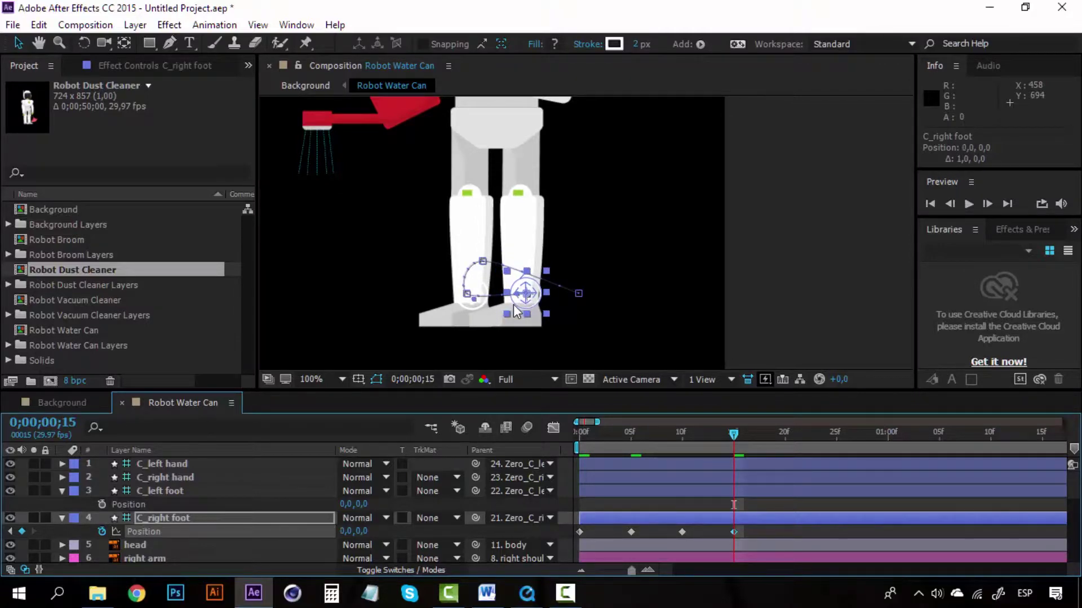
drag(675, 437, 577, 437)
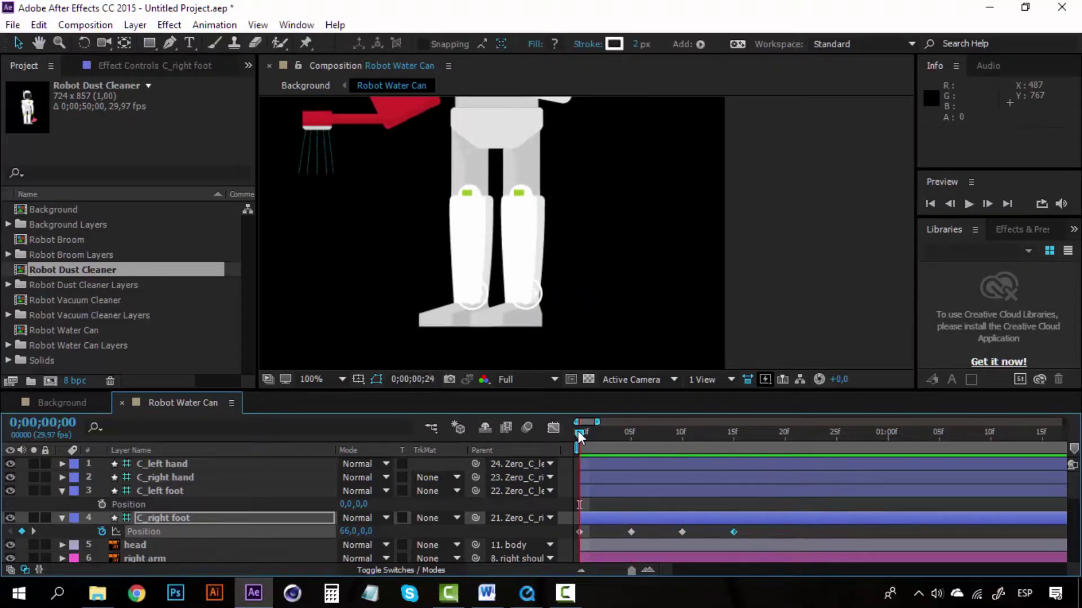
Replay the preview, then zoom to 200% and pan onto the feet to show the right foot's path.
key(space)
key(space)
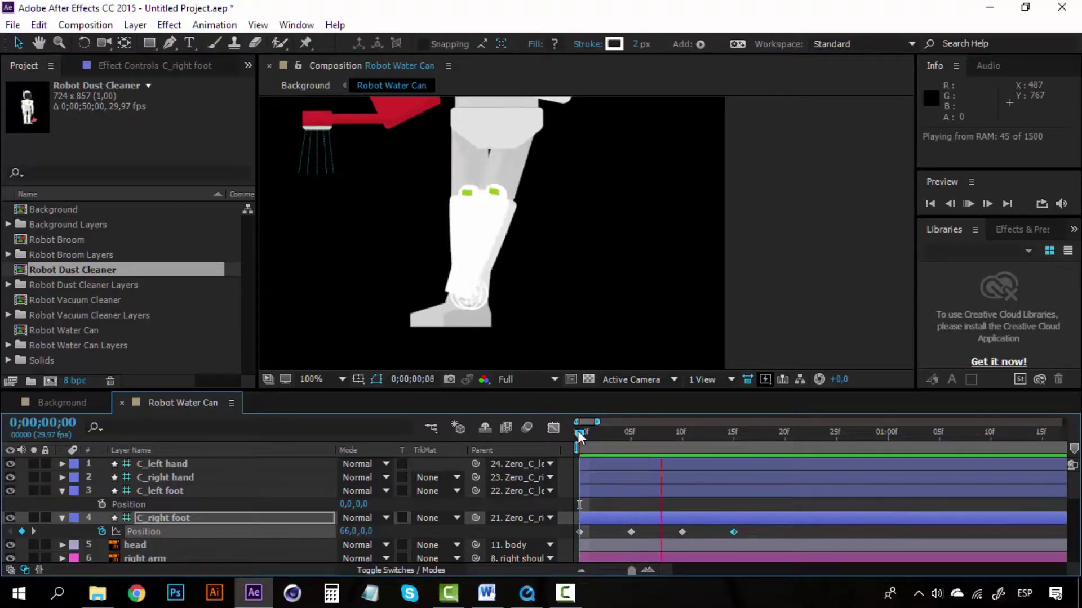
key(space)
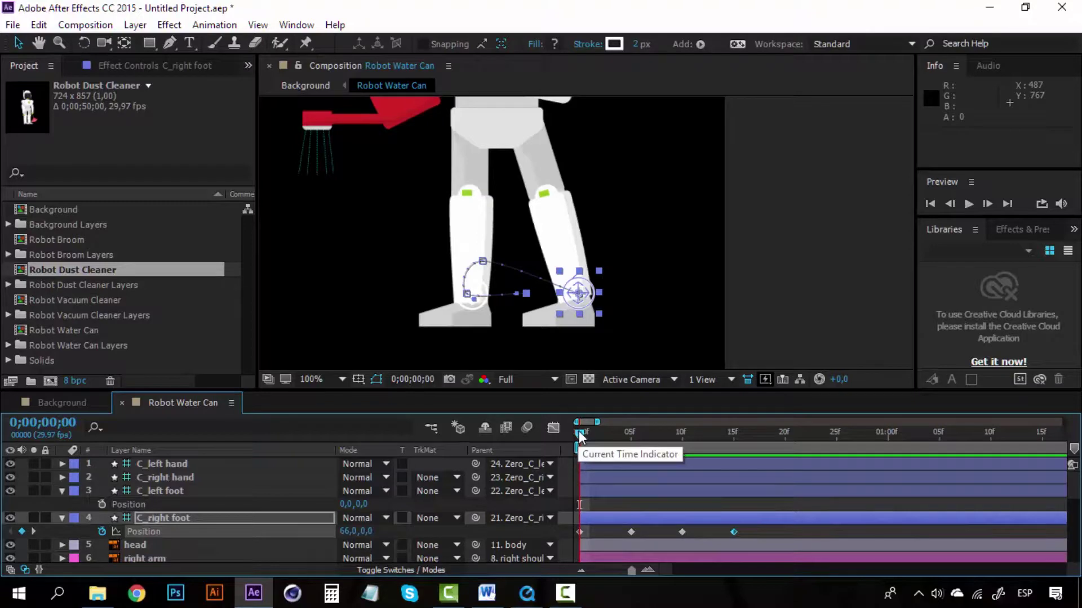
scroll(471, 313, up, 1)
mouse_move(471, 313)
mouse_down()
mouse_move(514, 218)
mouse_move(533, 239)
mouse_up()
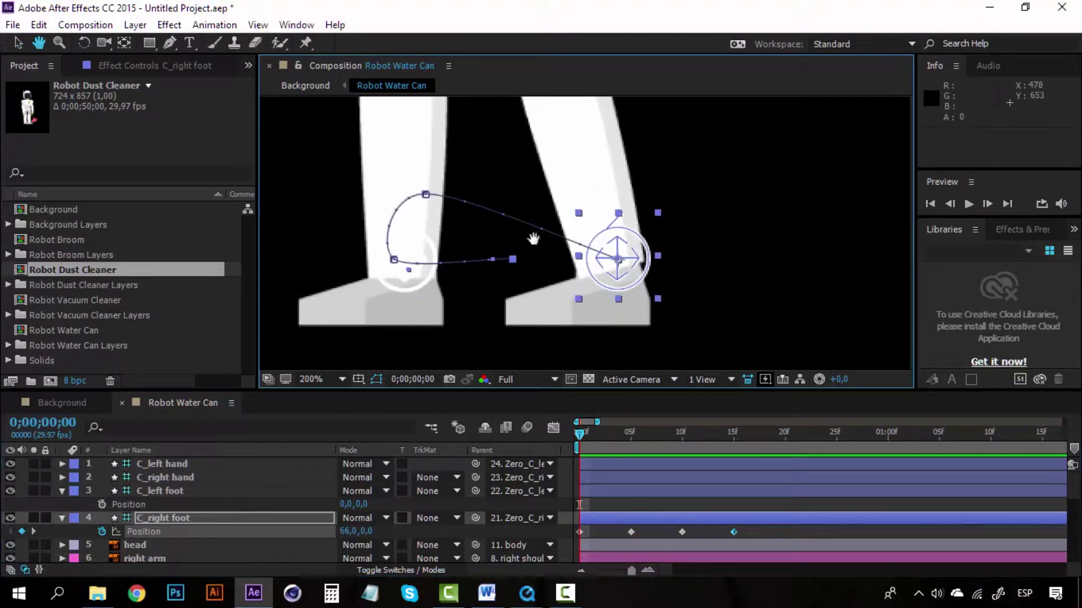
key(v)
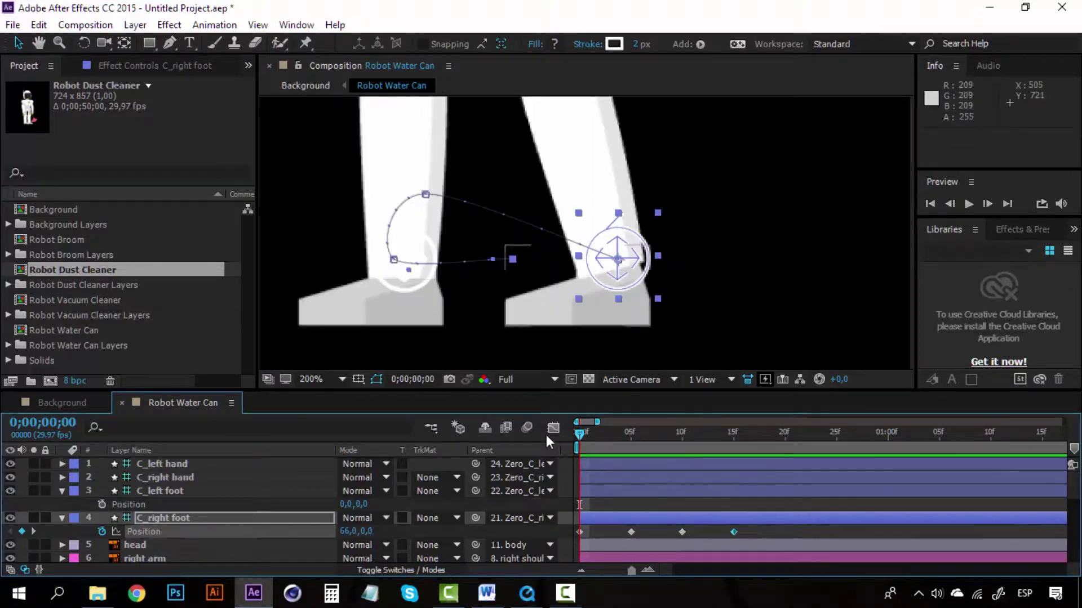
Set the selected C_right foot Position keyframes' spatial interpolation to Linear.
click(753, 529)
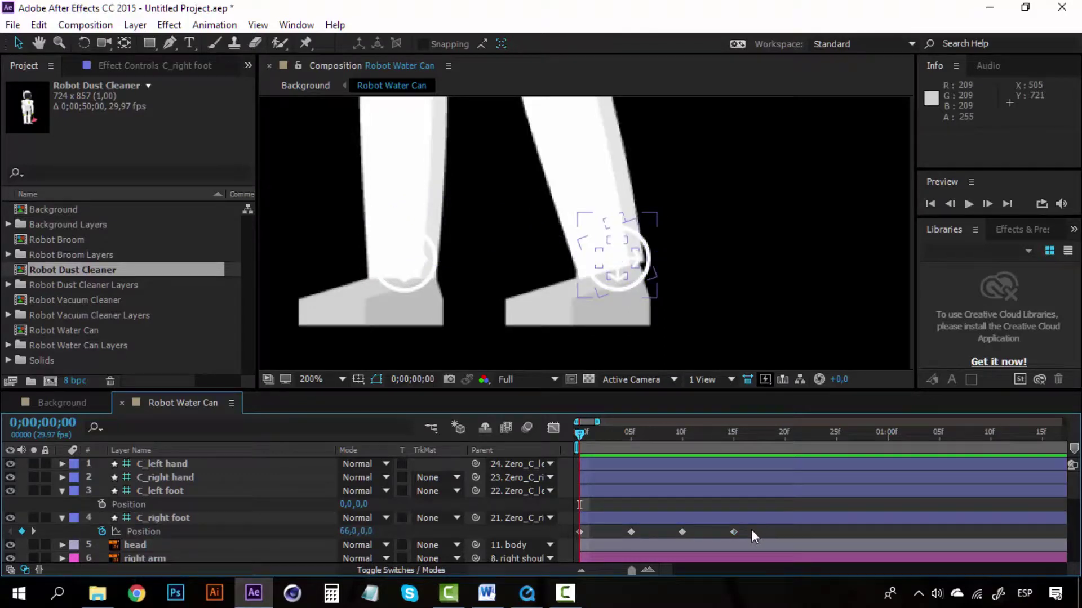
drag(751, 530, 569, 536)
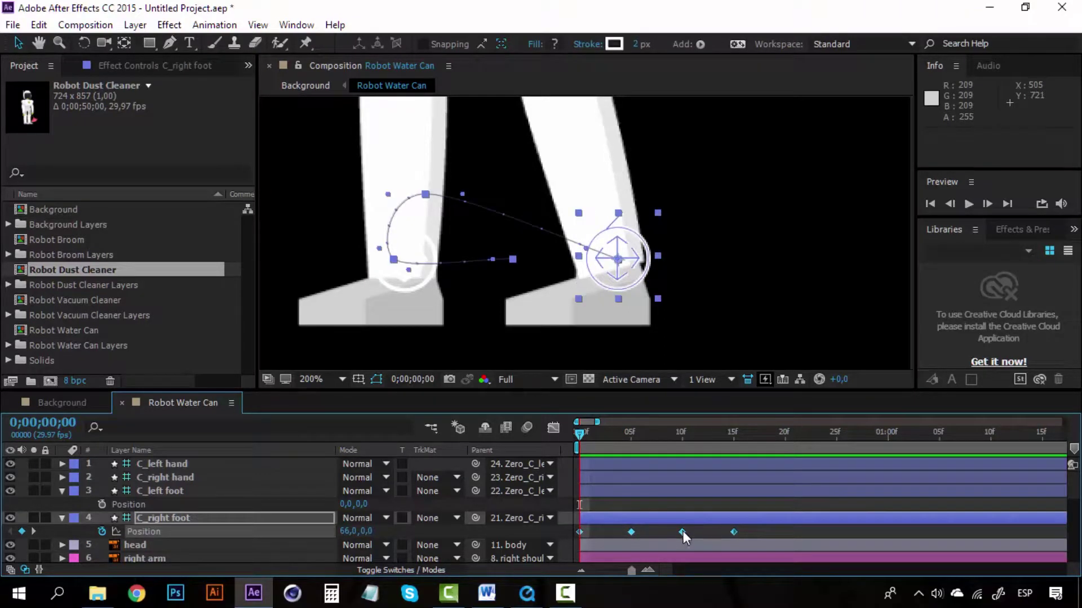
mouse_move(683, 535)
right_click(683, 532)
mouse_move(700, 523)
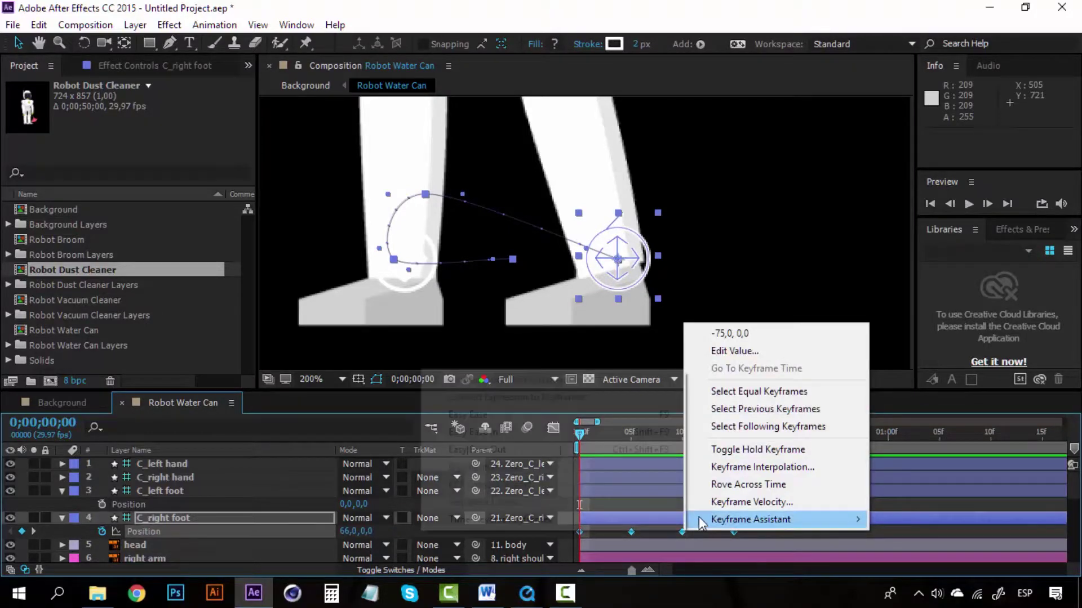
click(747, 467)
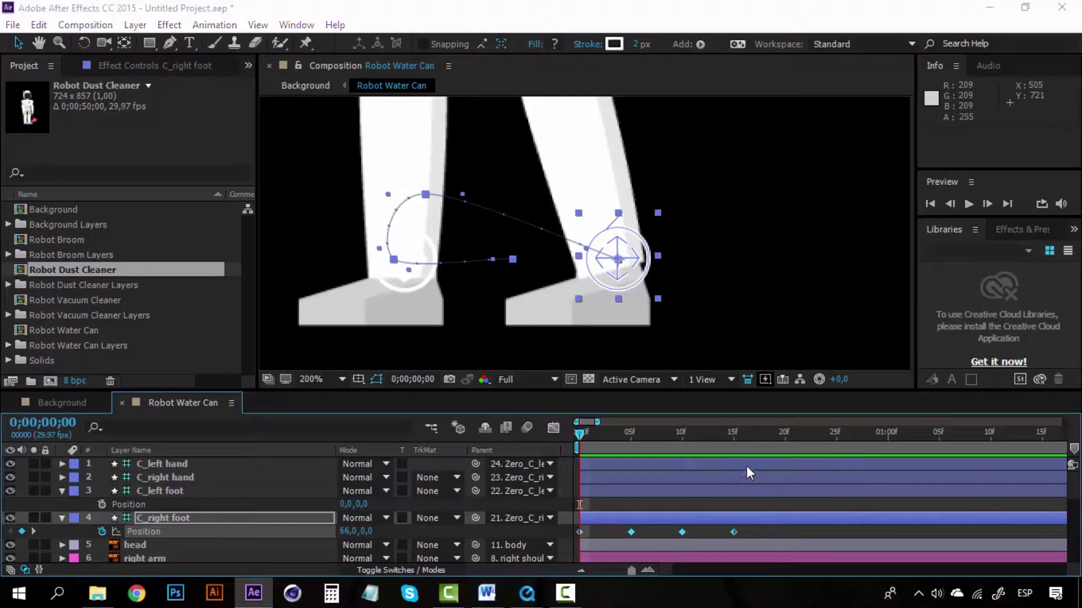
drag(504, 193, 802, 217)
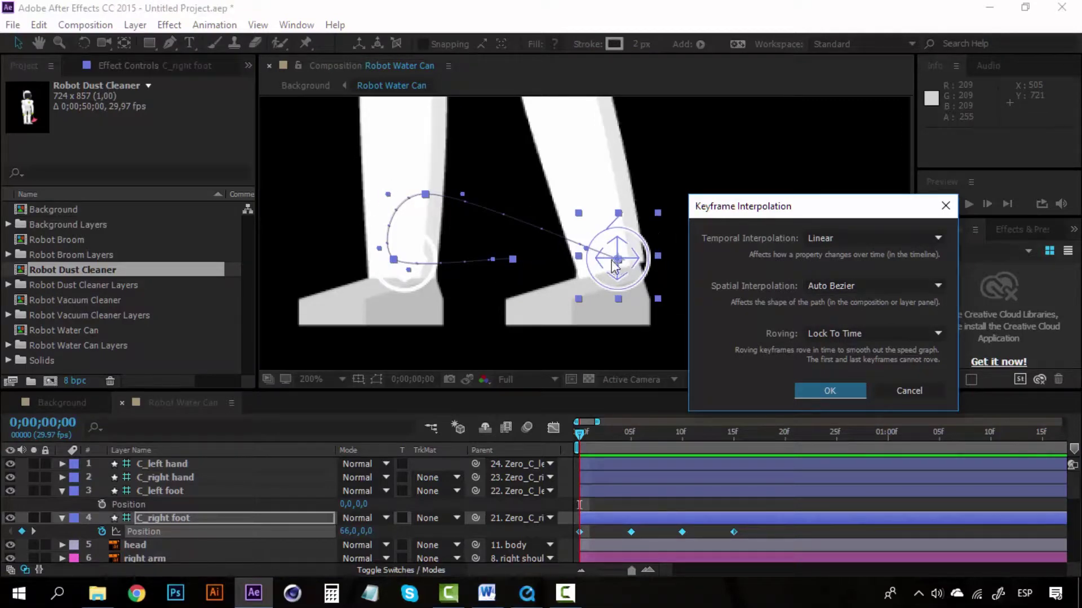
click(849, 288)
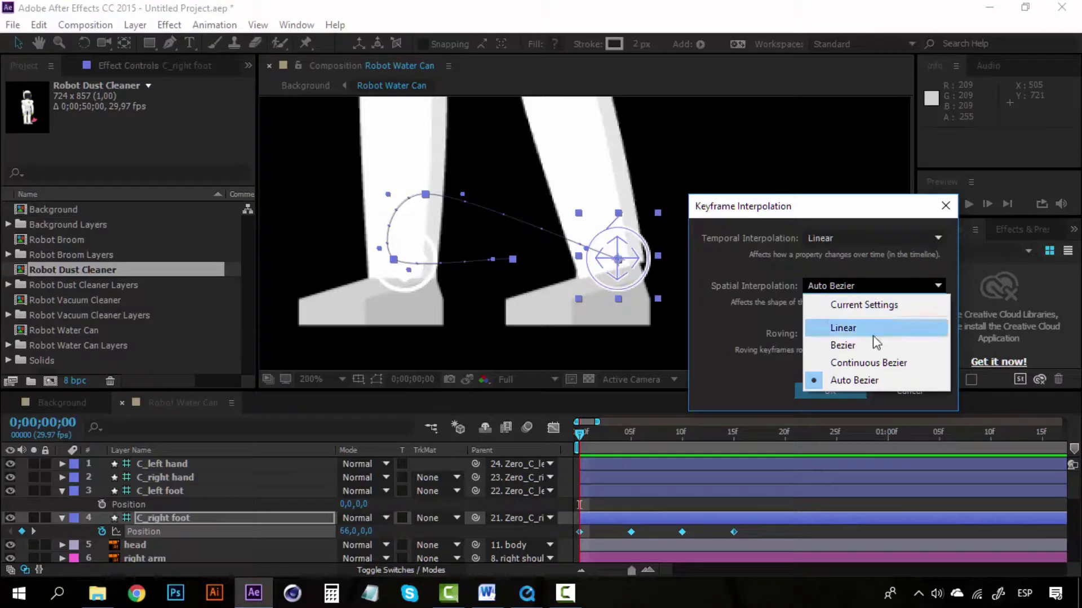
click(851, 329)
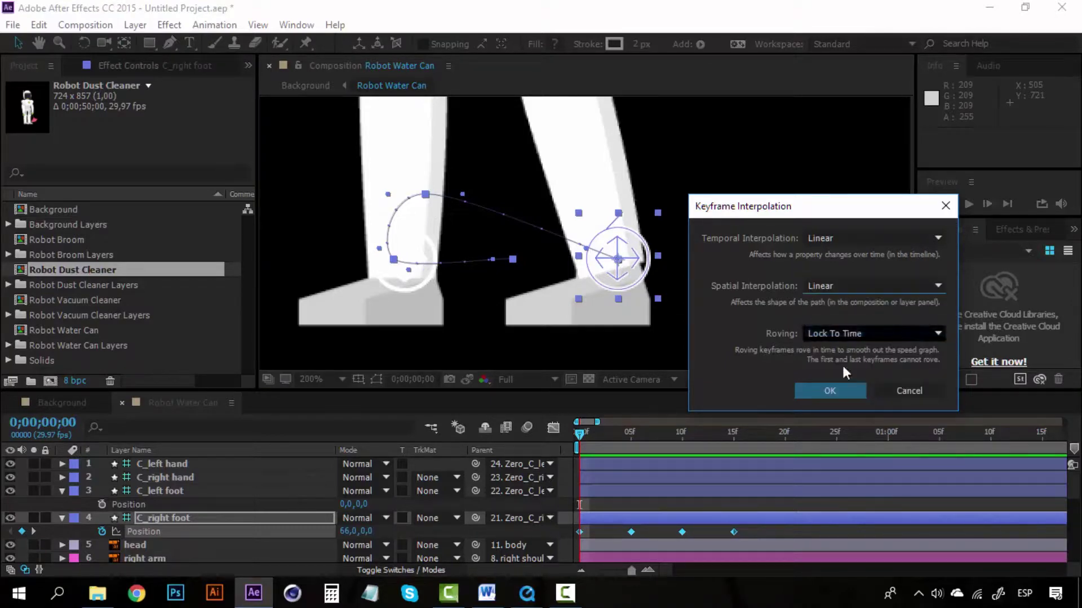
click(831, 391)
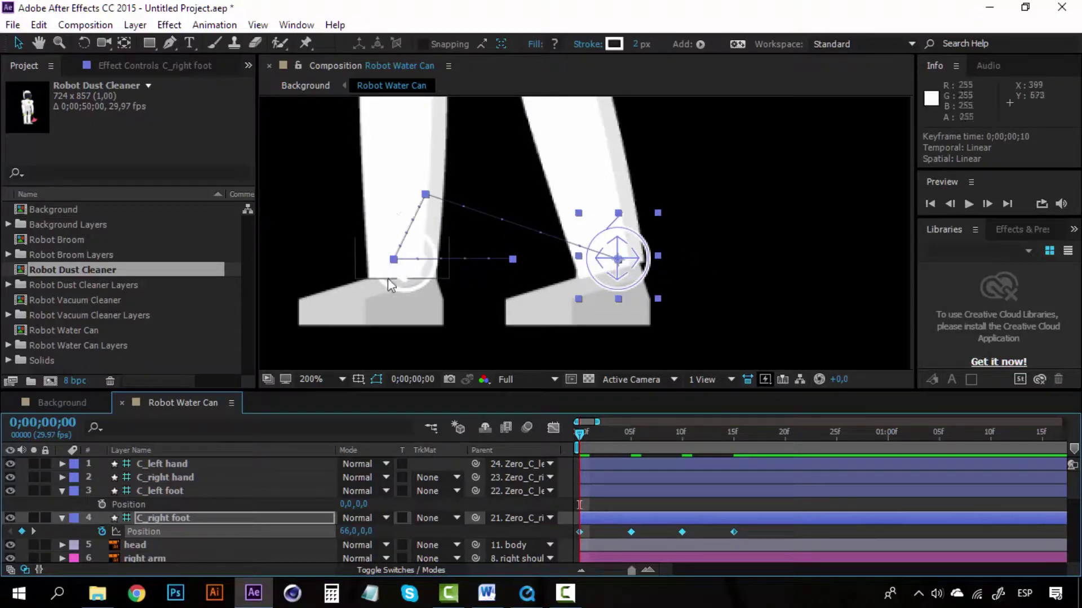
Preview and scrub the right foot's step up to frame 11, zoom back out, and stop at frame 0.
key(space)
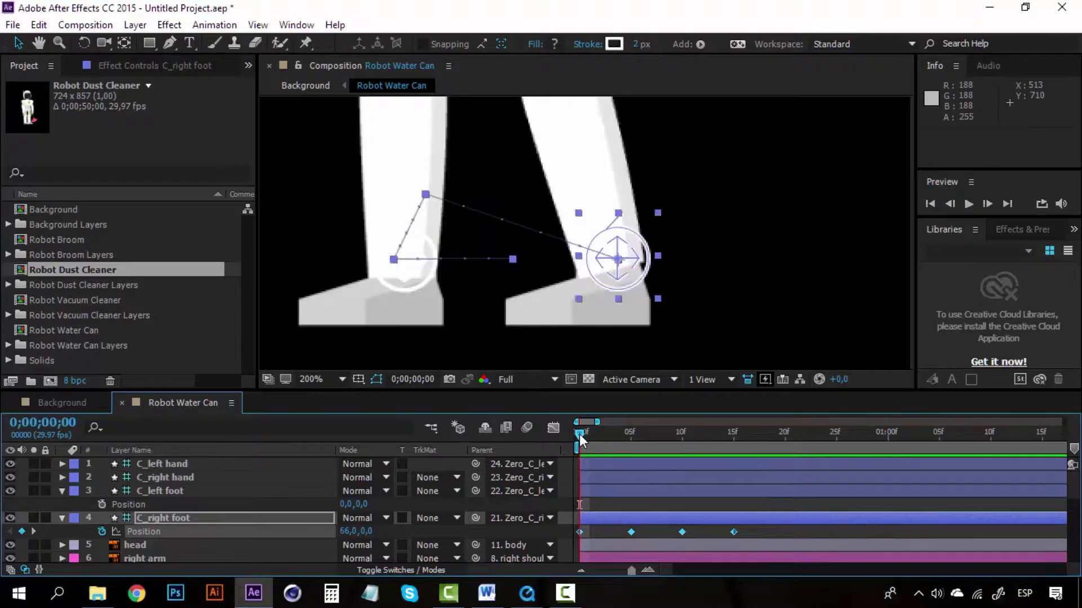
drag(579, 433, 733, 430)
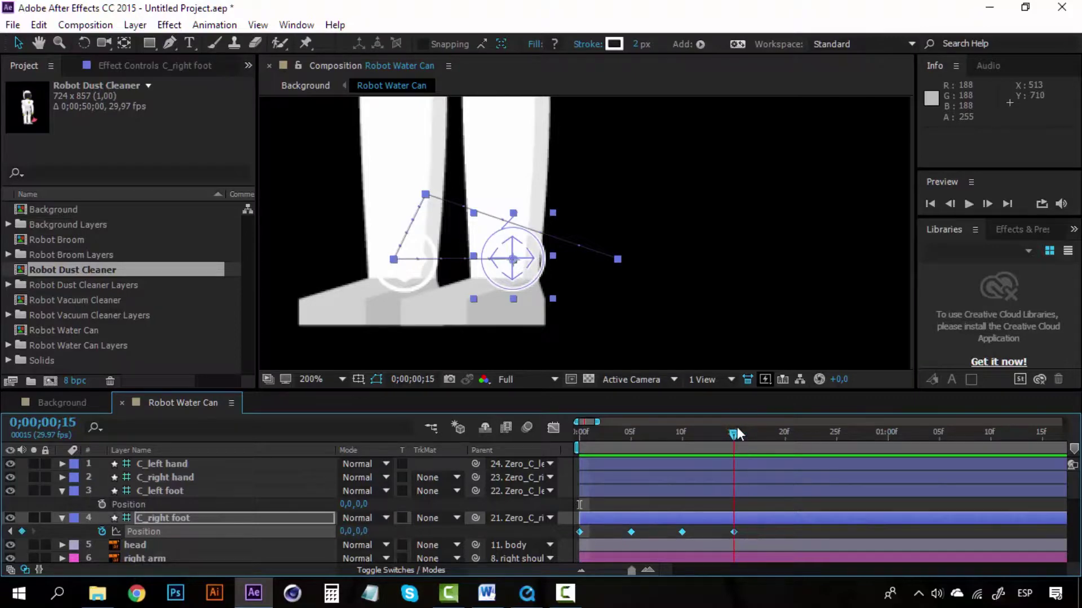
click(718, 499)
mouse_move(726, 434)
mouse_down()
mouse_move(631, 434)
mouse_move(745, 439)
mouse_move(734, 442)
mouse_up()
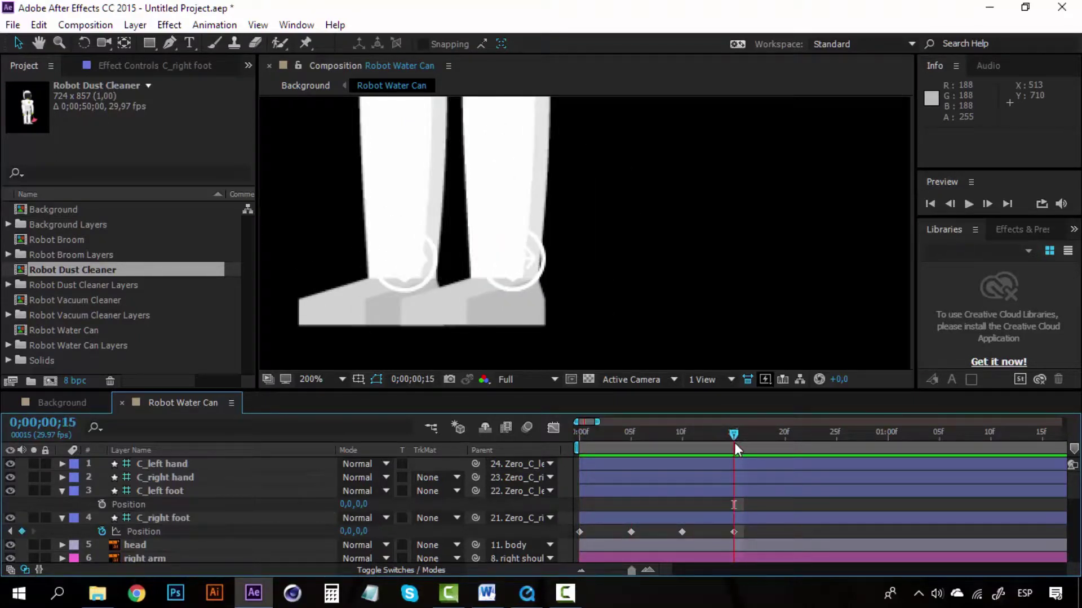
drag(577, 433, 733, 434)
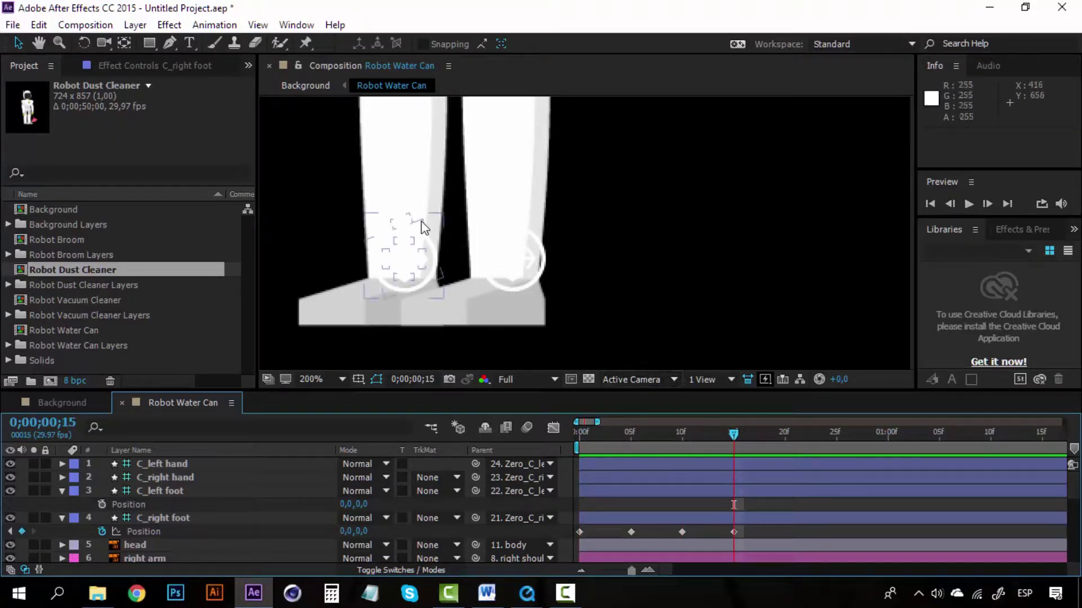
scroll(423, 227, down, 1)
drag(733, 432, 572, 432)
key(space)
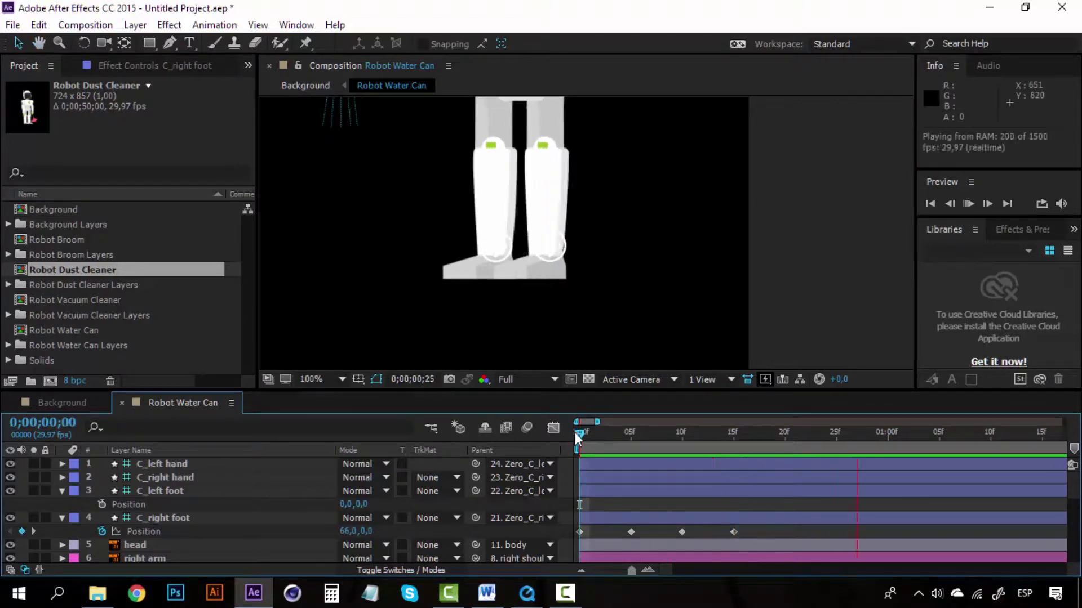
key(space)
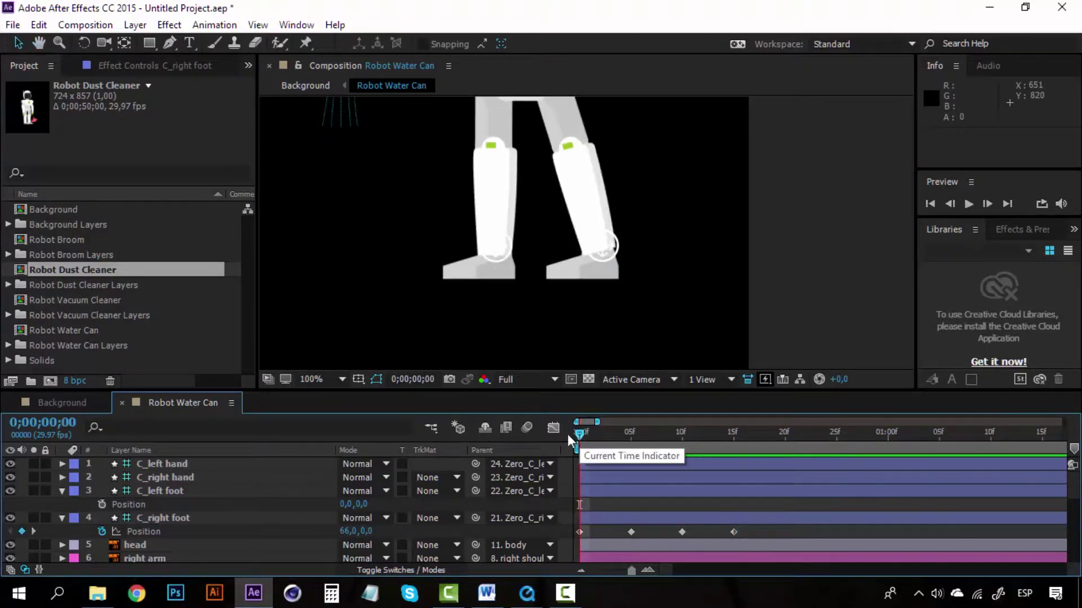
Start C_left foot Position keyframing at frame 0 with the foot moved left to -86,0,0.
click(174, 493)
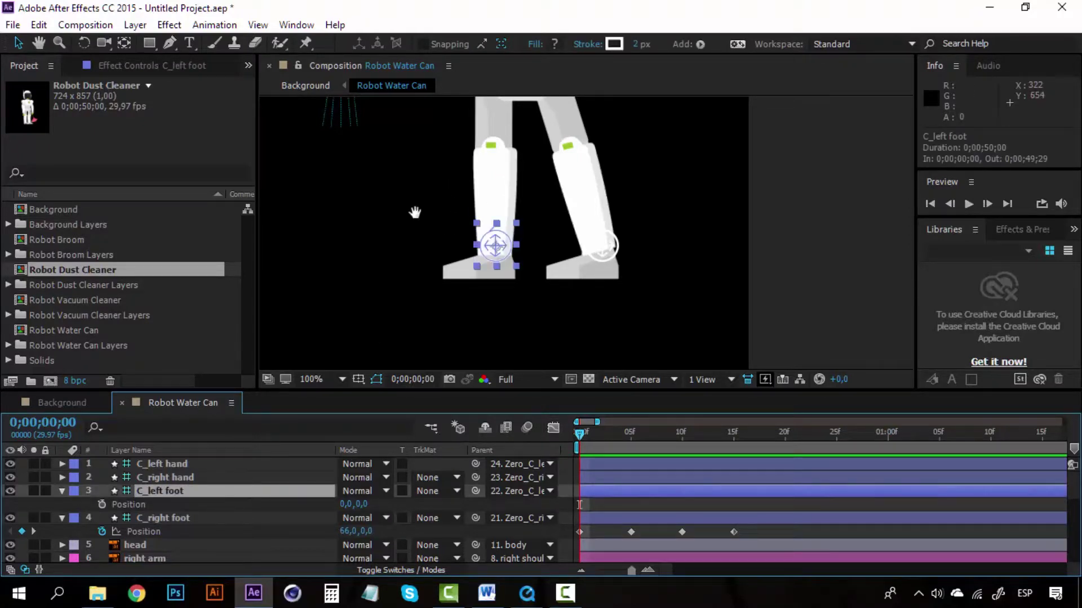
drag(402, 195, 476, 255)
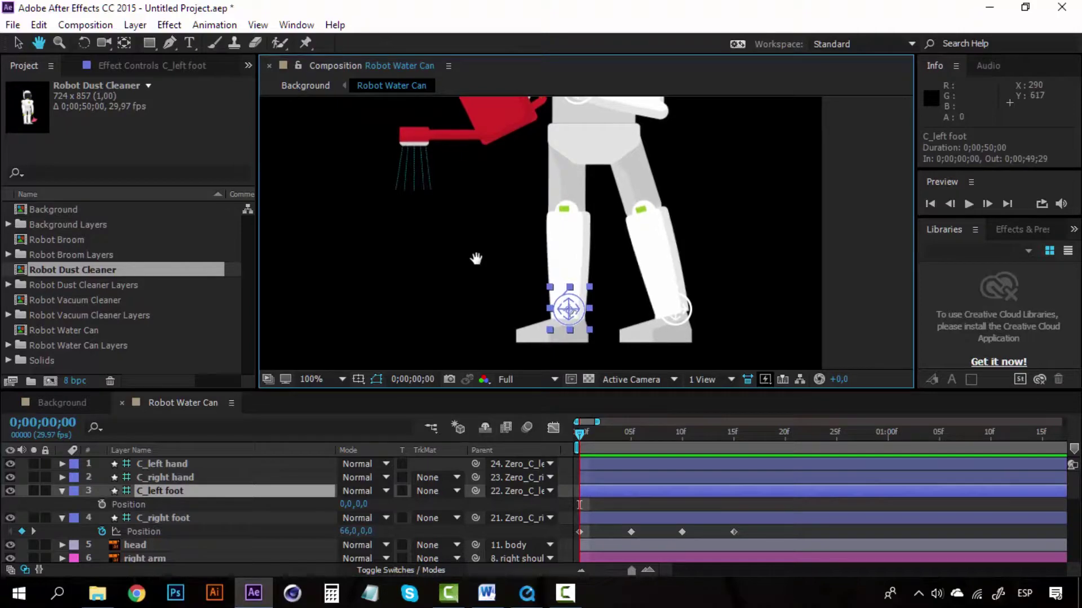
click(103, 502)
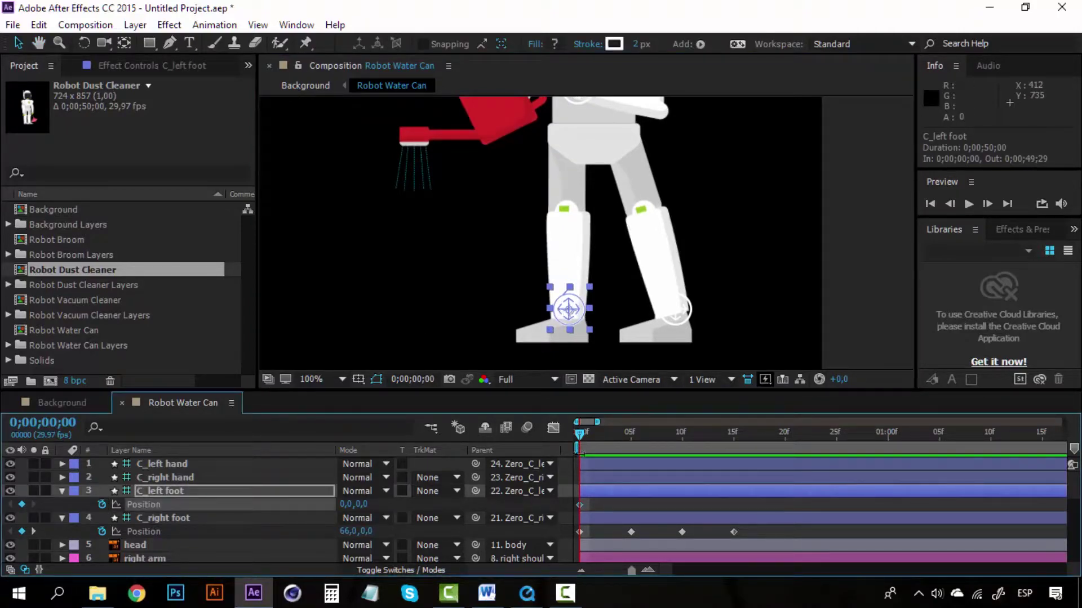
drag(579, 303, 515, 296)
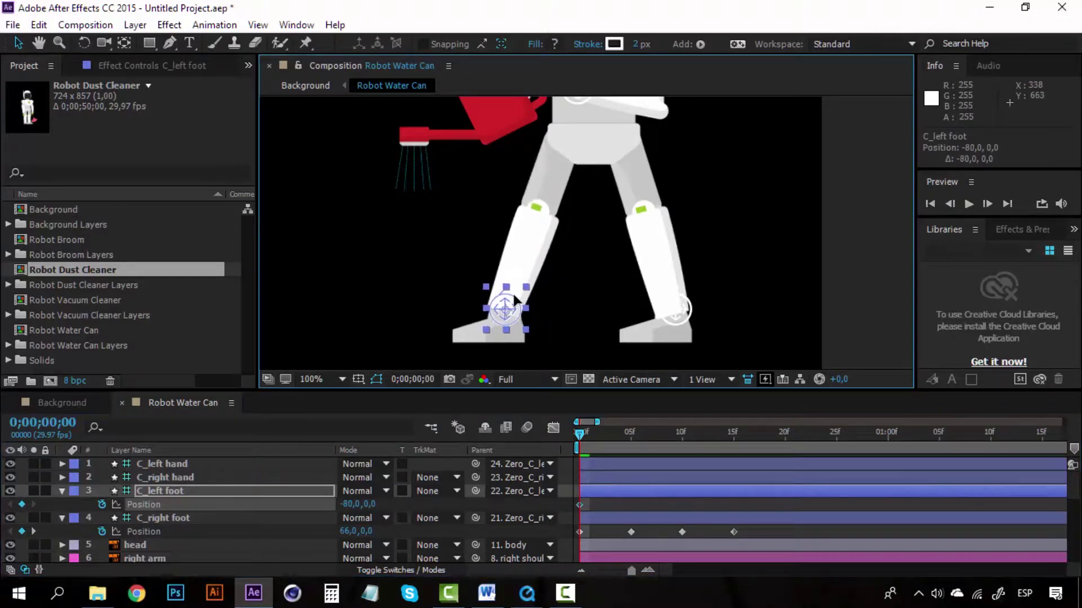
drag(515, 296, 511, 297)
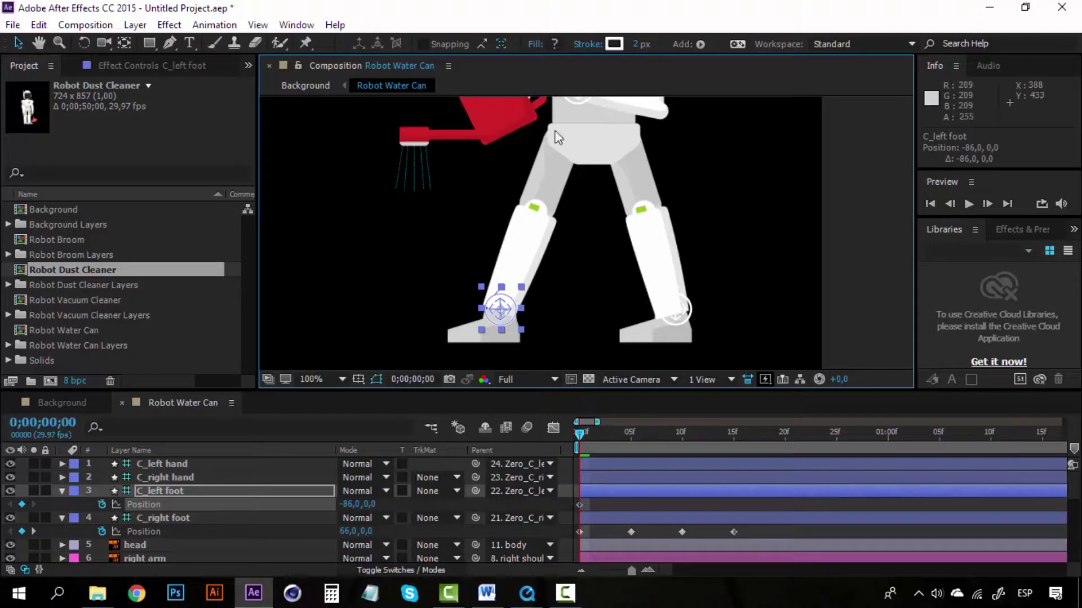
At frame 5, key the left foot moved right under the body.
click(630, 434)
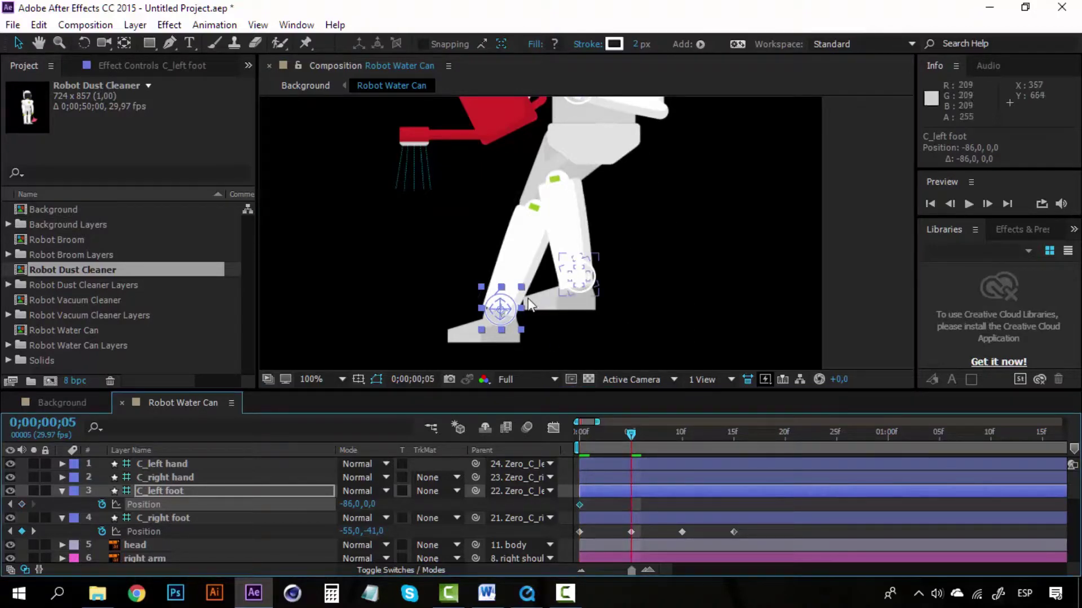
key(Right)
key(Right)
key(Right)
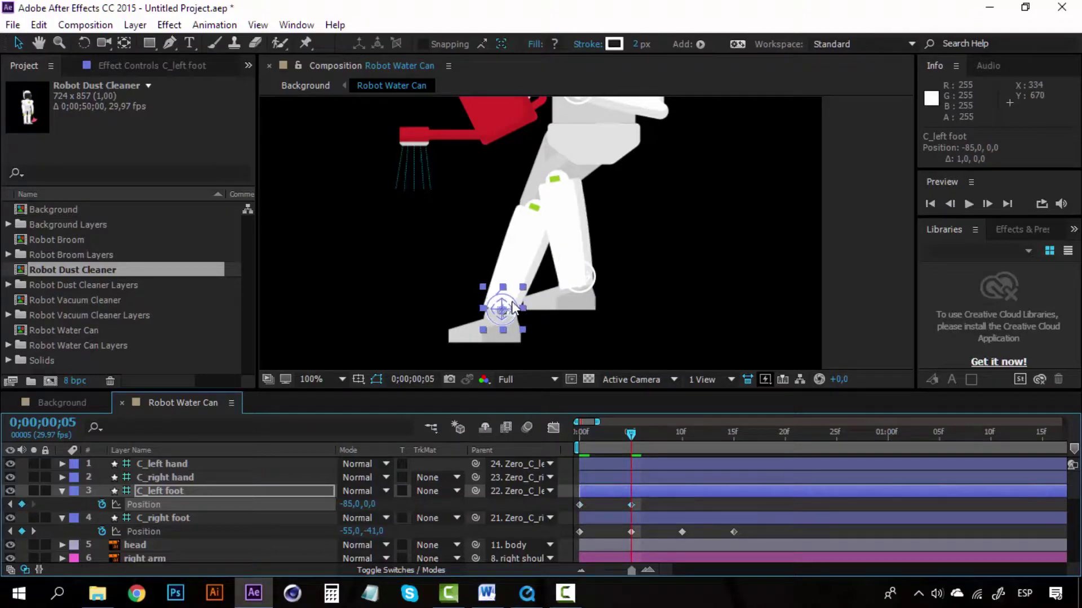
key(Right)
key(Right)
key(Right)
key(Right)
key(Right)
key(Right)
key(Right)
key(Right)
key(Right)
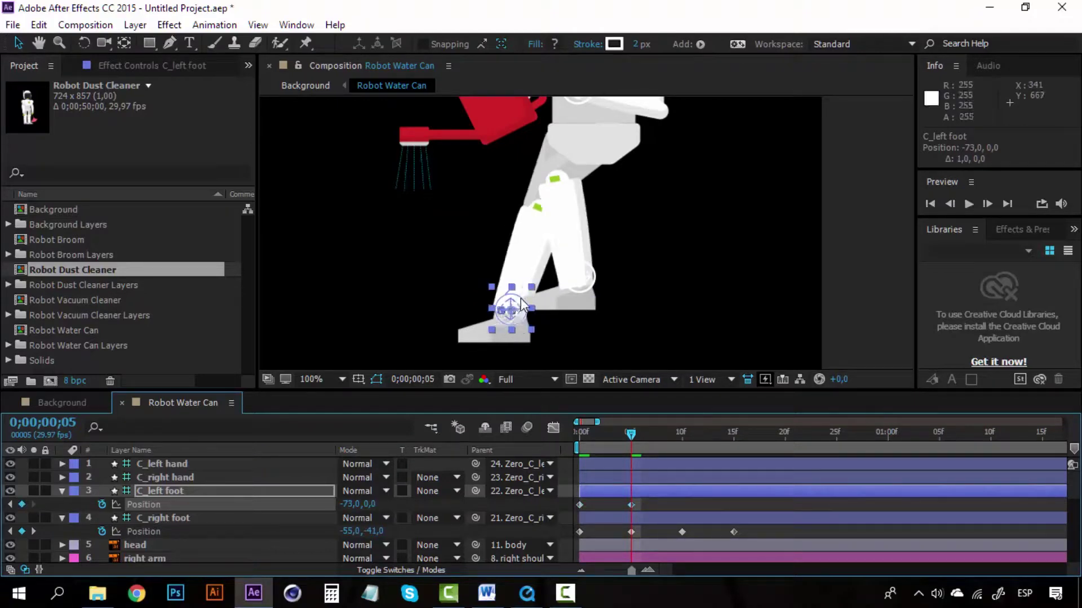
mouse_move(512, 307)
mouse_down()
mouse_move(576, 304)
mouse_move(548, 309)
mouse_up()
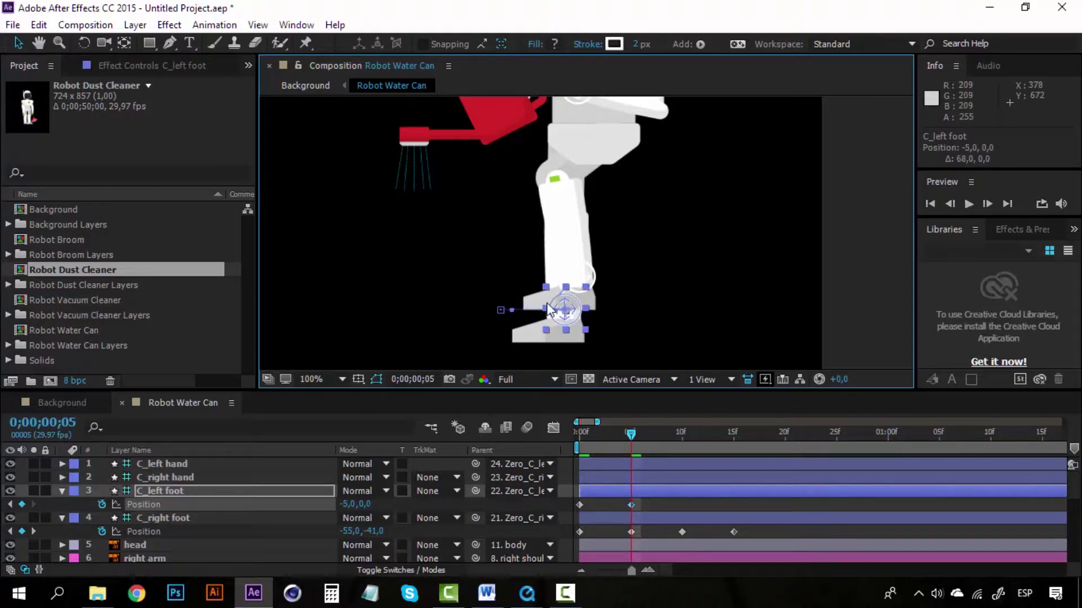
Key the left foot pushed forward at frame 10 and lifted up at frame 15.
click(681, 444)
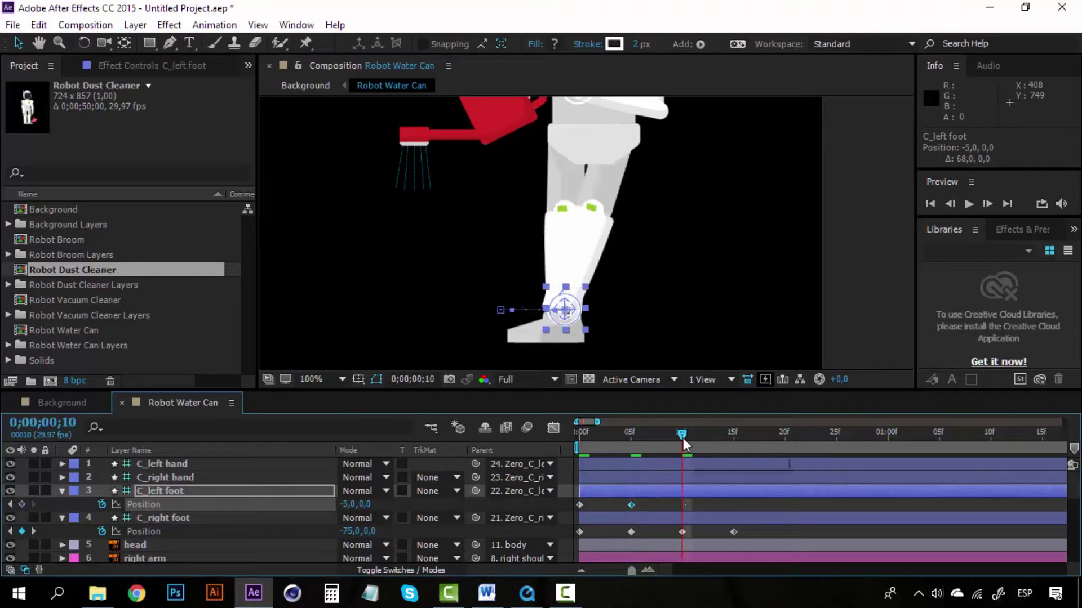
click(631, 437)
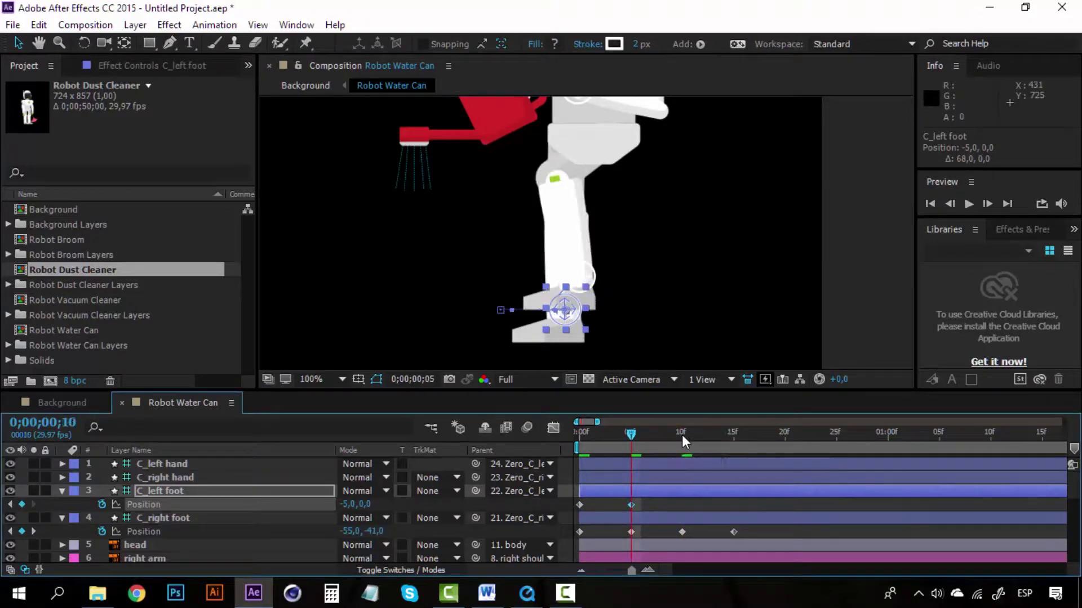
click(681, 435)
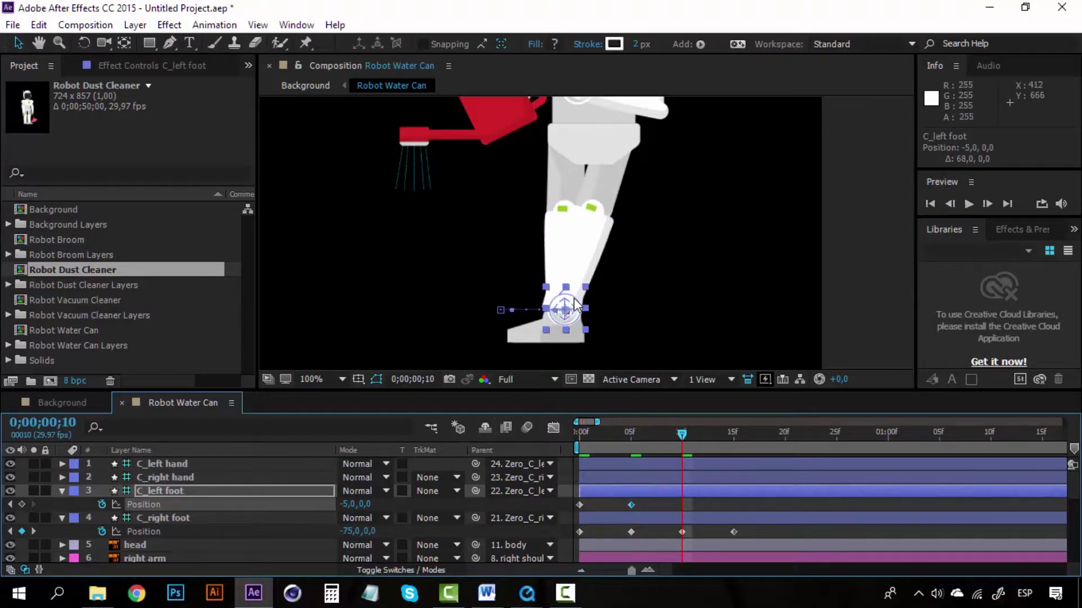
drag(574, 304, 647, 306)
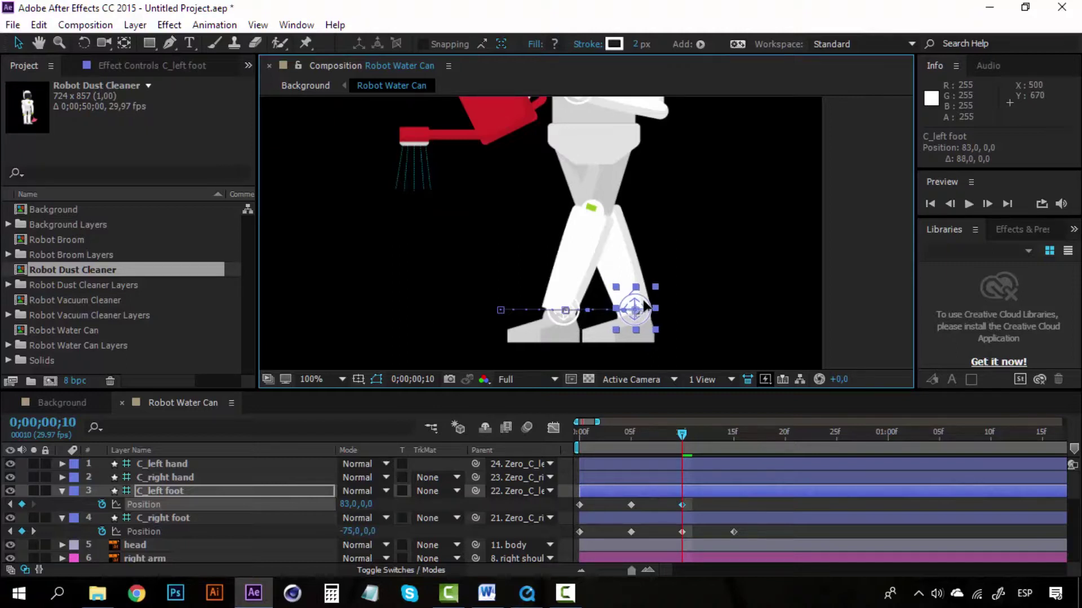
click(733, 431)
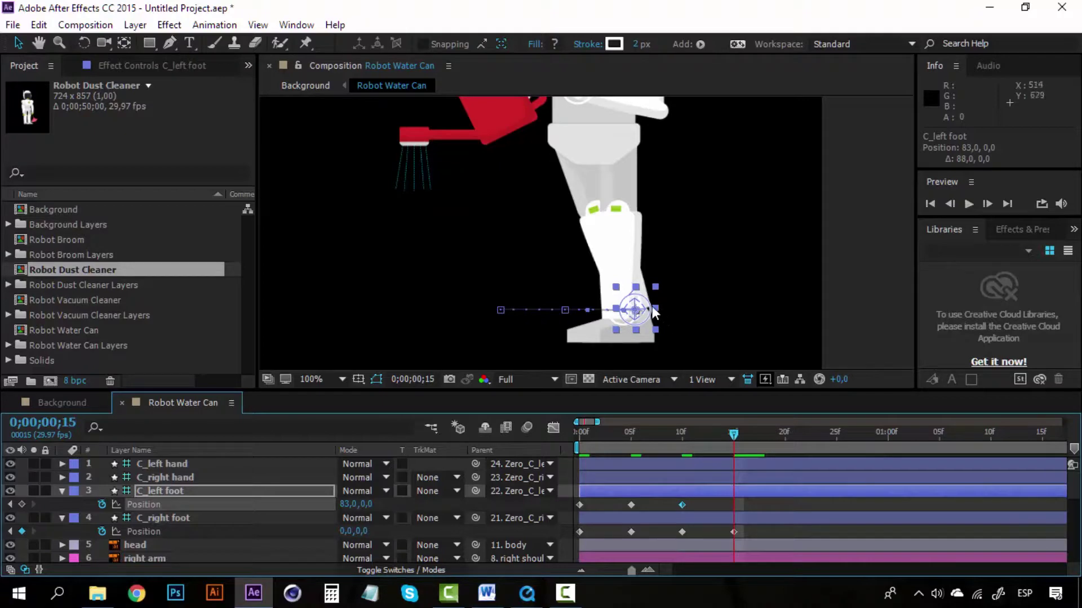
drag(653, 311, 578, 263)
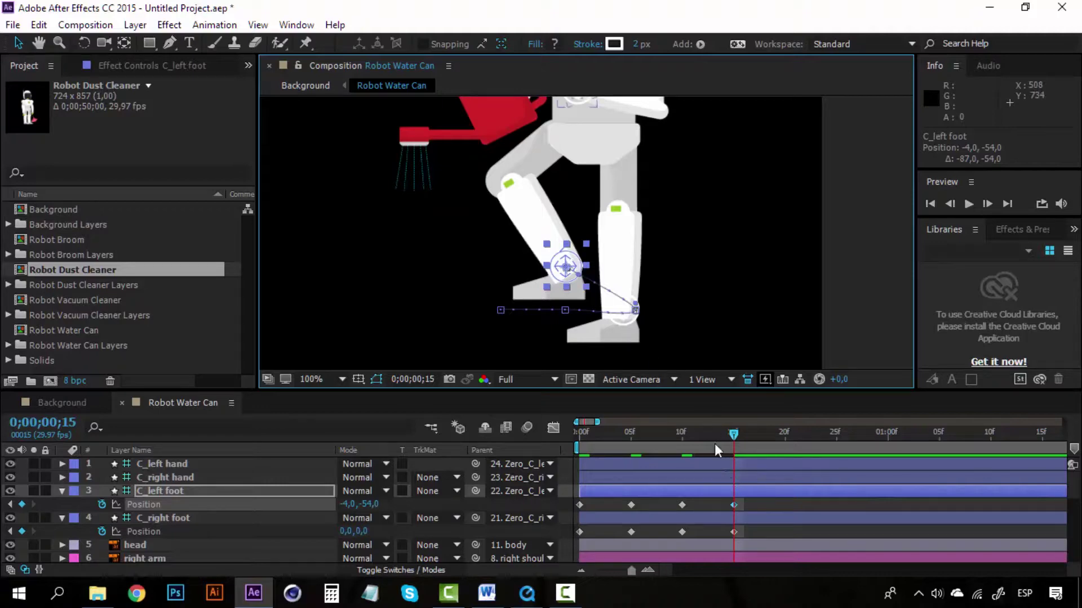
Return to frame 0, preview the left foot's step, and reselect C_left foot.
drag(714, 445, 579, 435)
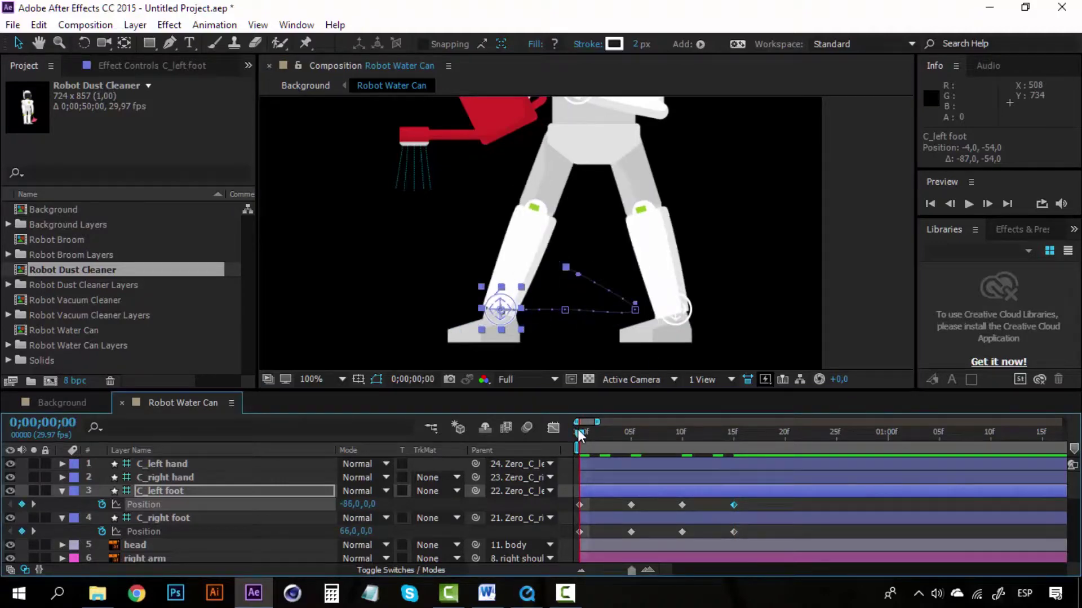
key(space)
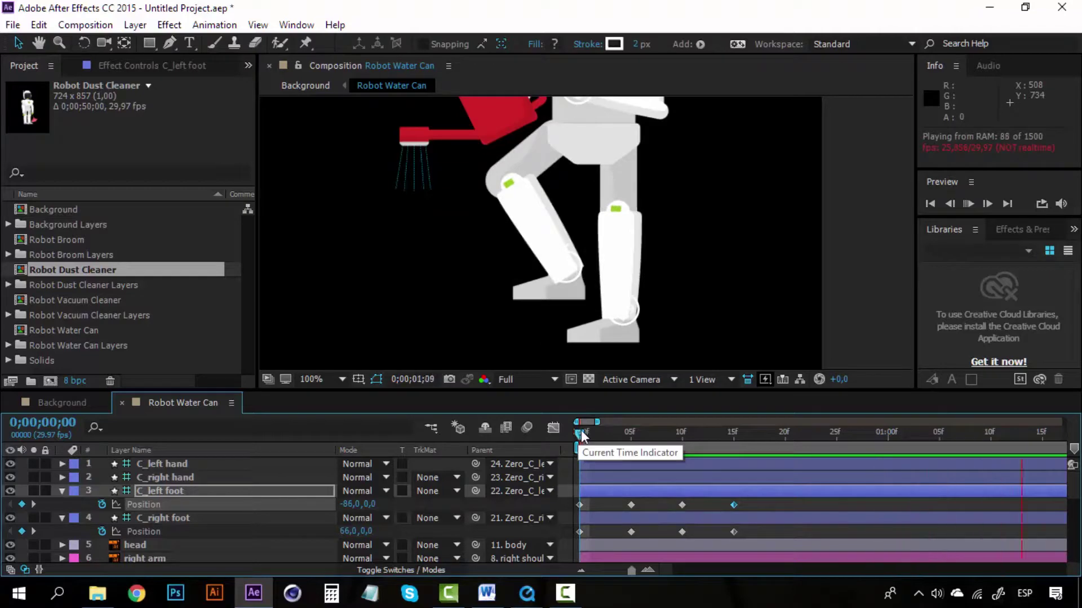
key(space)
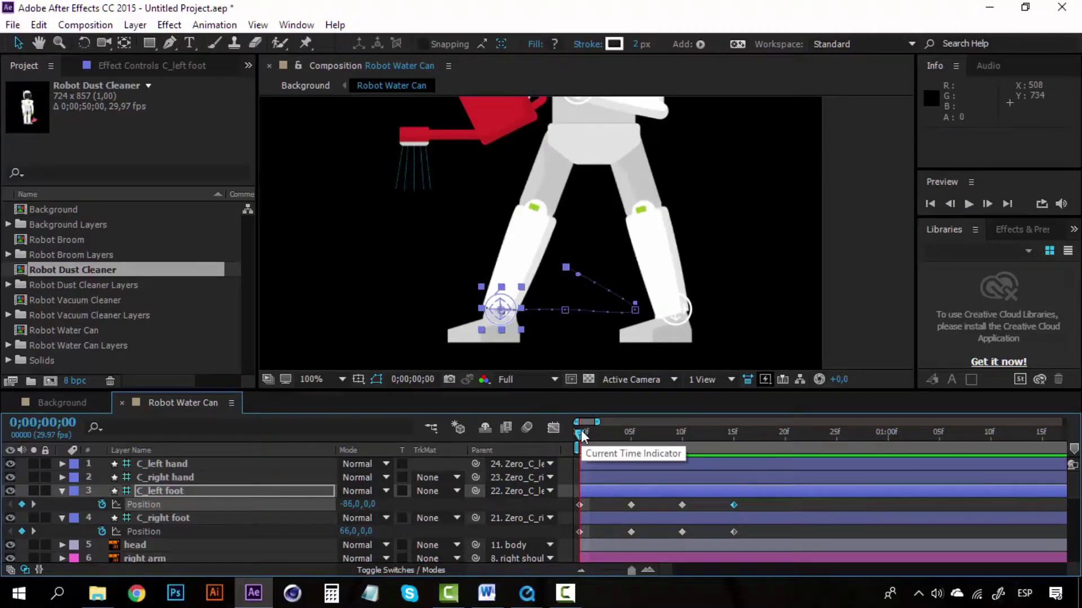
click(759, 505)
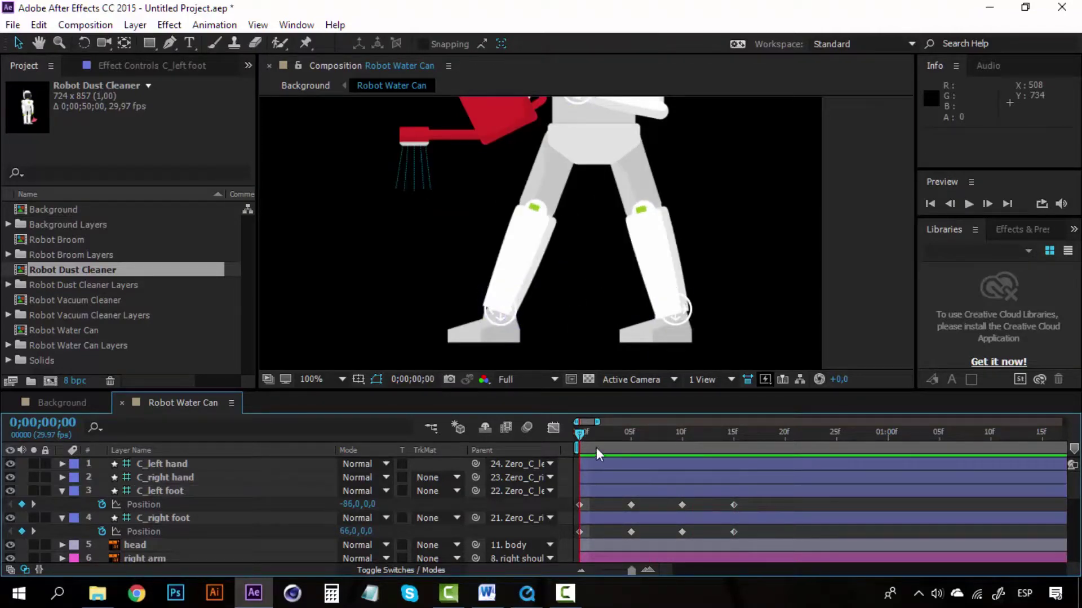
click(241, 492)
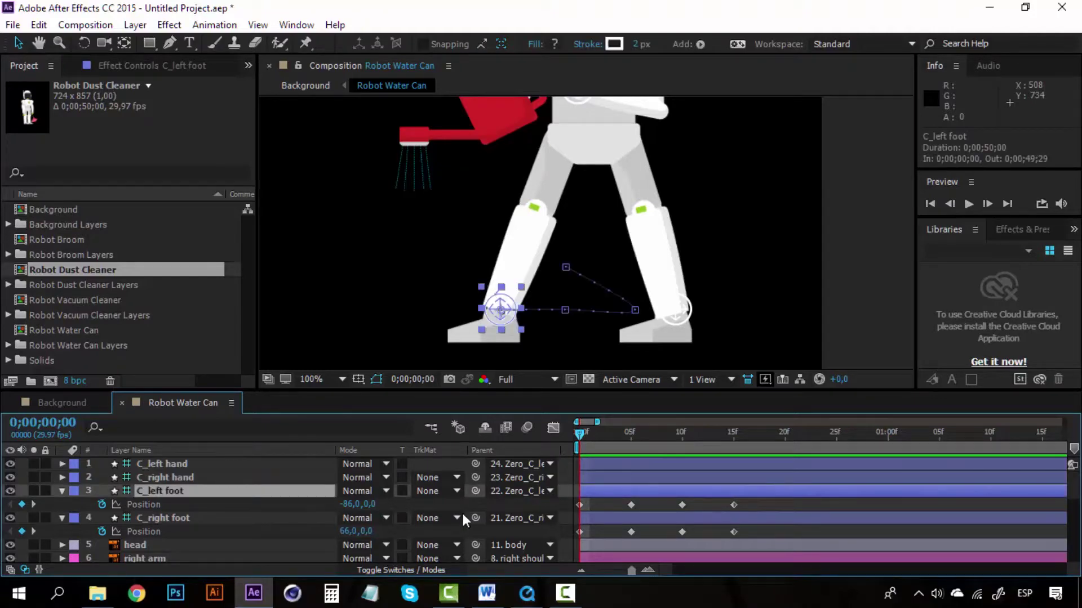
Set the C_left foot Position keyframes' spatial interpolation to Linear.
drag(742, 511, 549, 514)
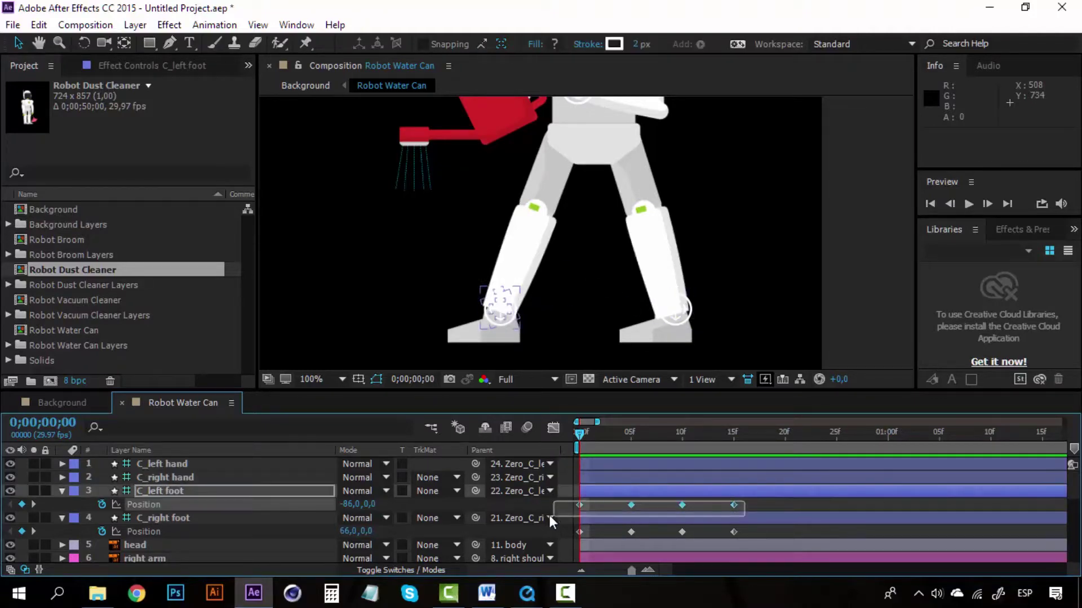
right_click(631, 504)
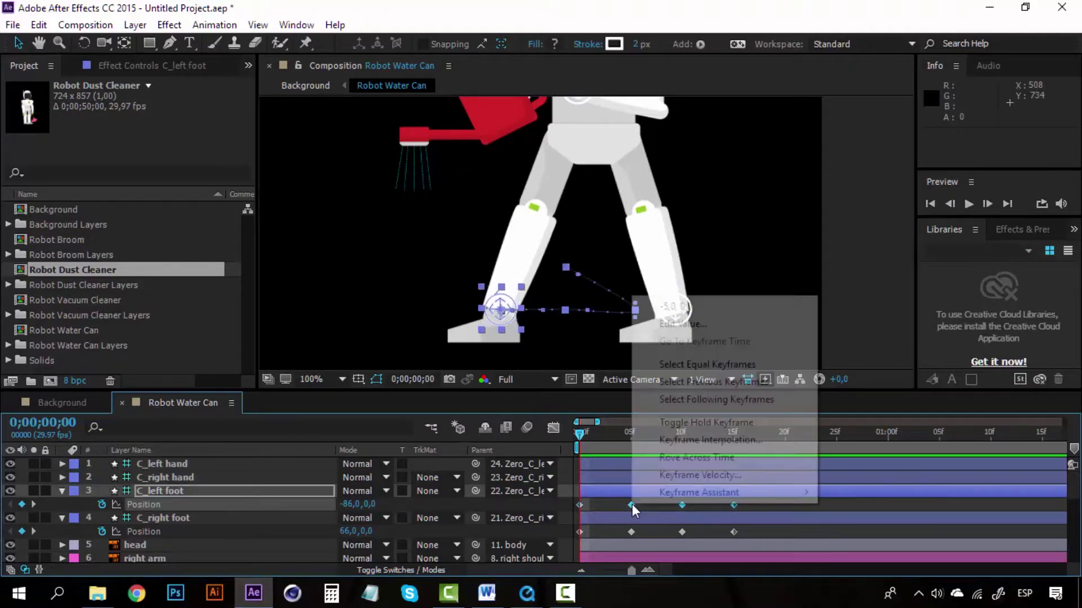
click(715, 443)
click(857, 281)
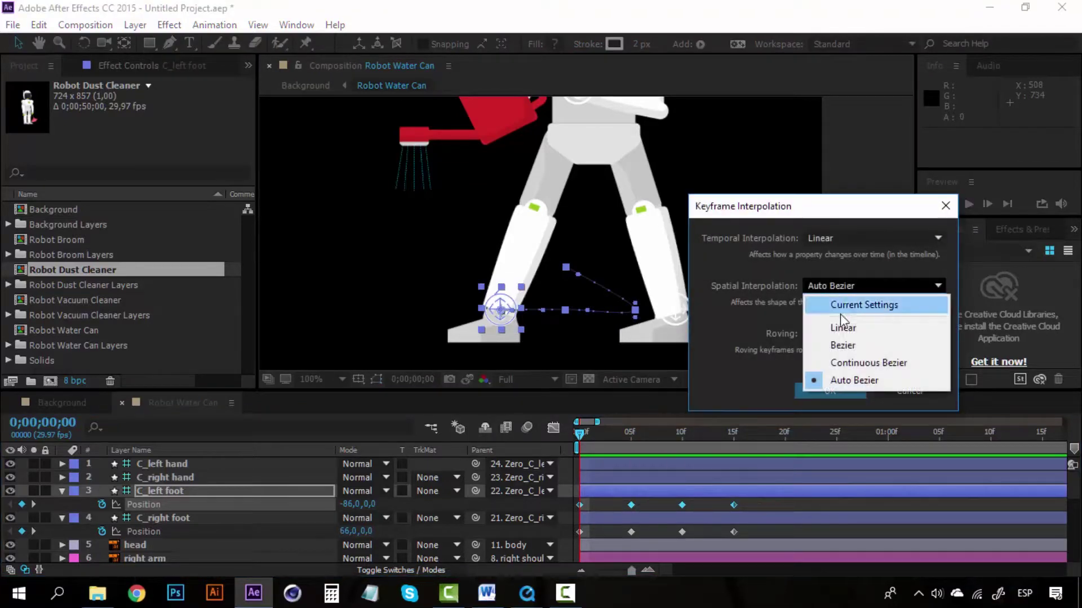
click(839, 316)
click(831, 388)
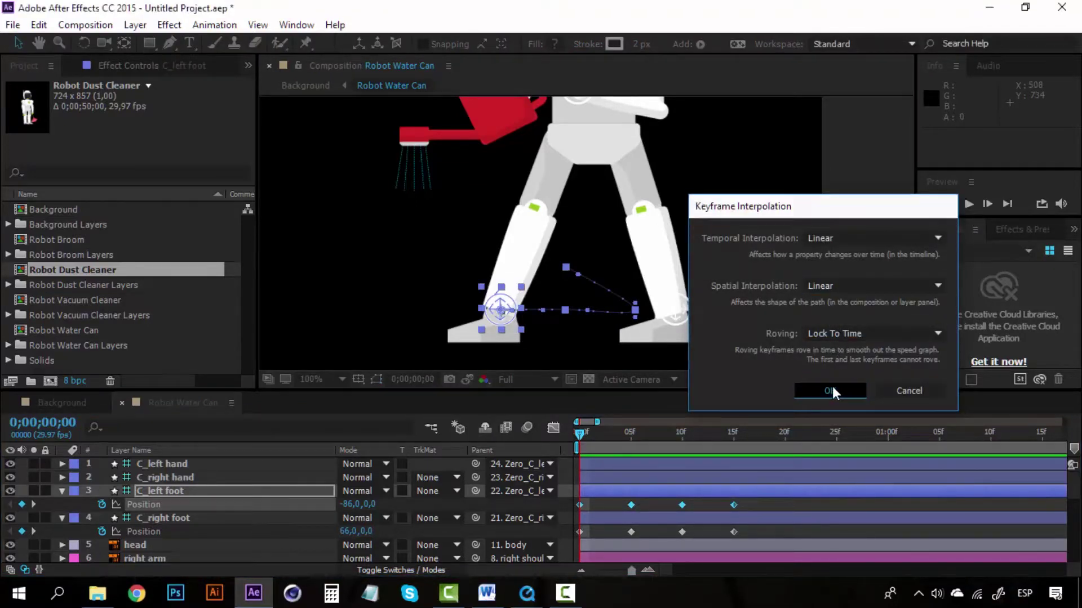
Apply Easy Ease to all C_left foot Position keyframes.
click(580, 433)
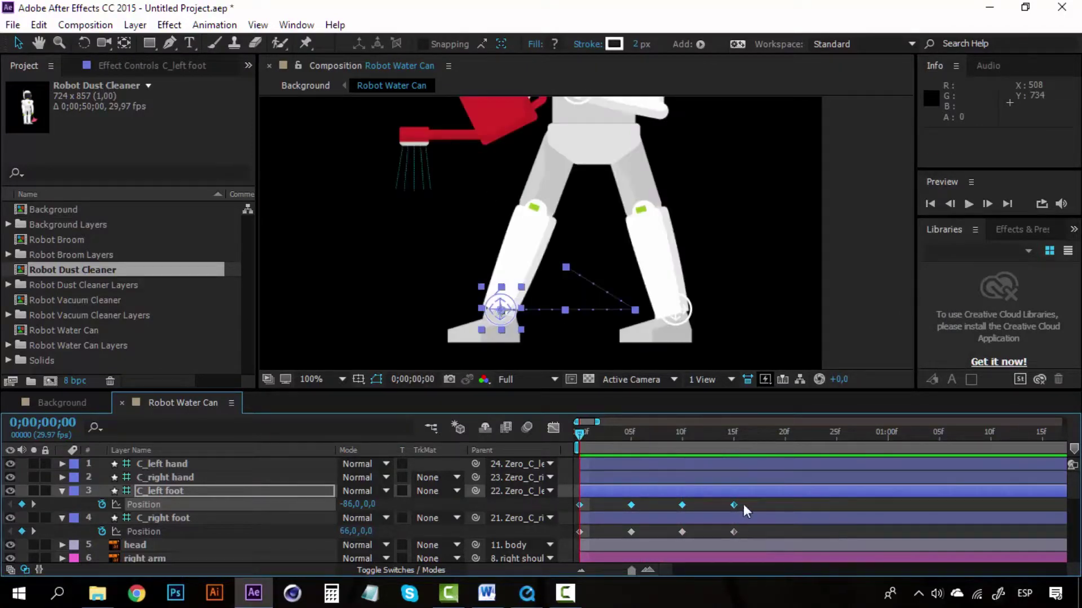
drag(742, 505, 590, 506)
drag(746, 505, 589, 511)
right_click(633, 506)
mouse_move(717, 493)
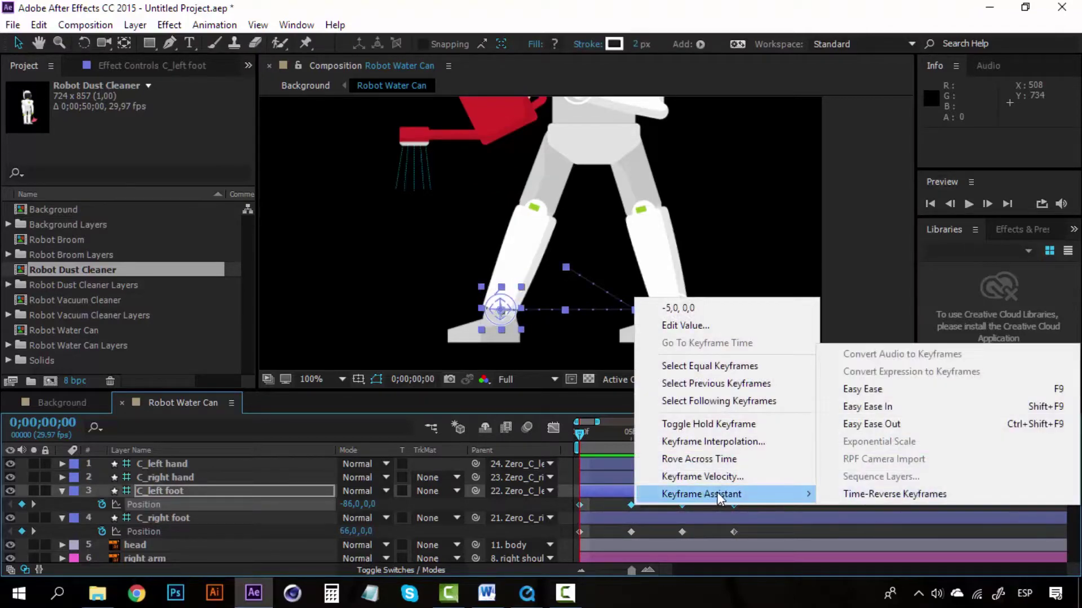
click(901, 391)
Apply Easy Ease to all C_right foot Position keyframes, then deselect them.
drag(768, 532, 574, 538)
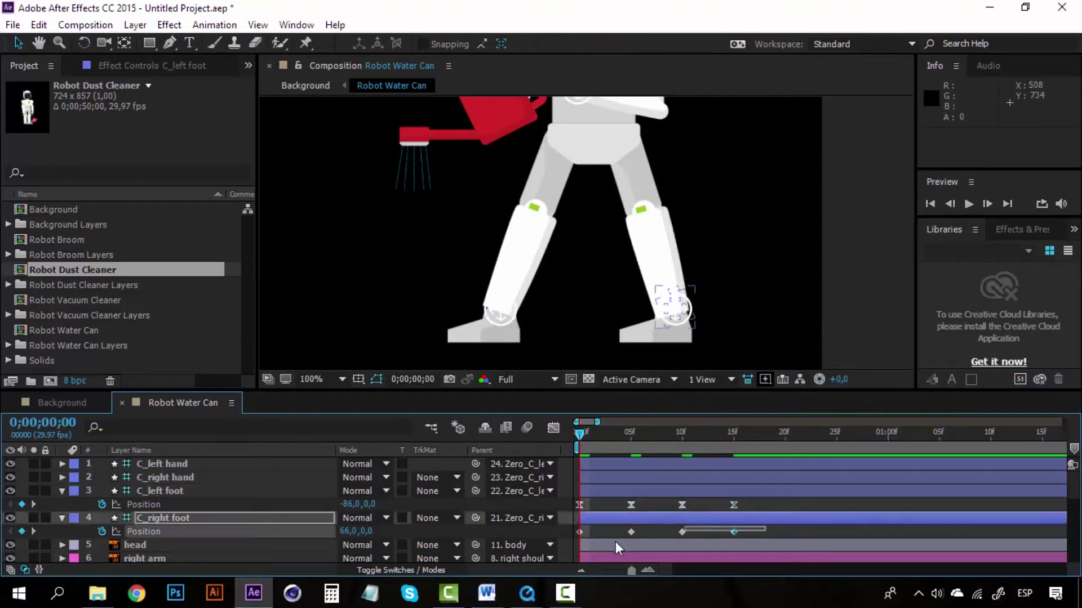
right_click(581, 531)
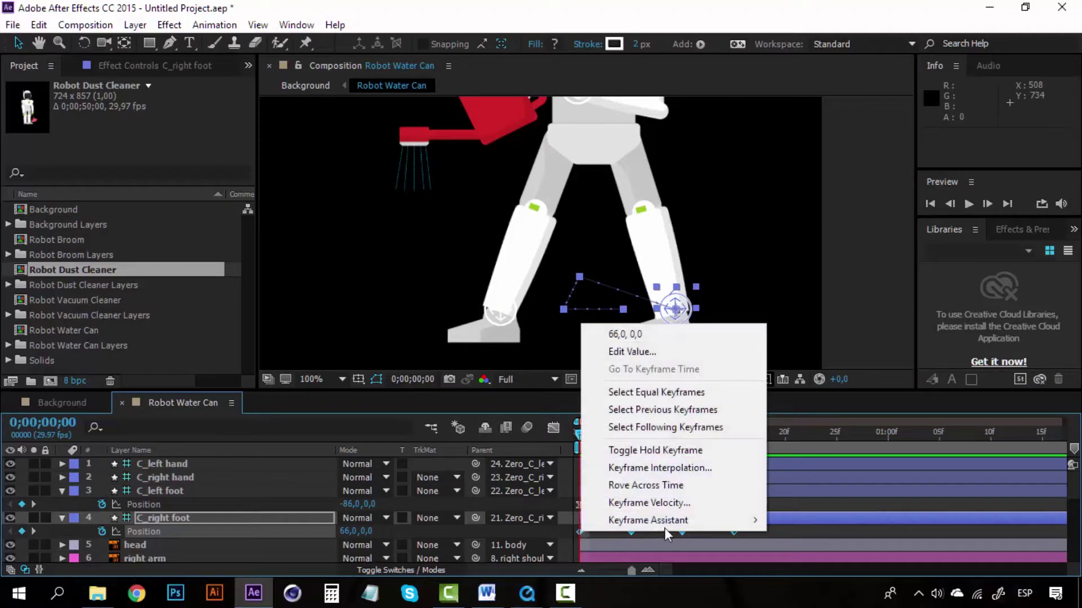
mouse_move(748, 519)
click(851, 418)
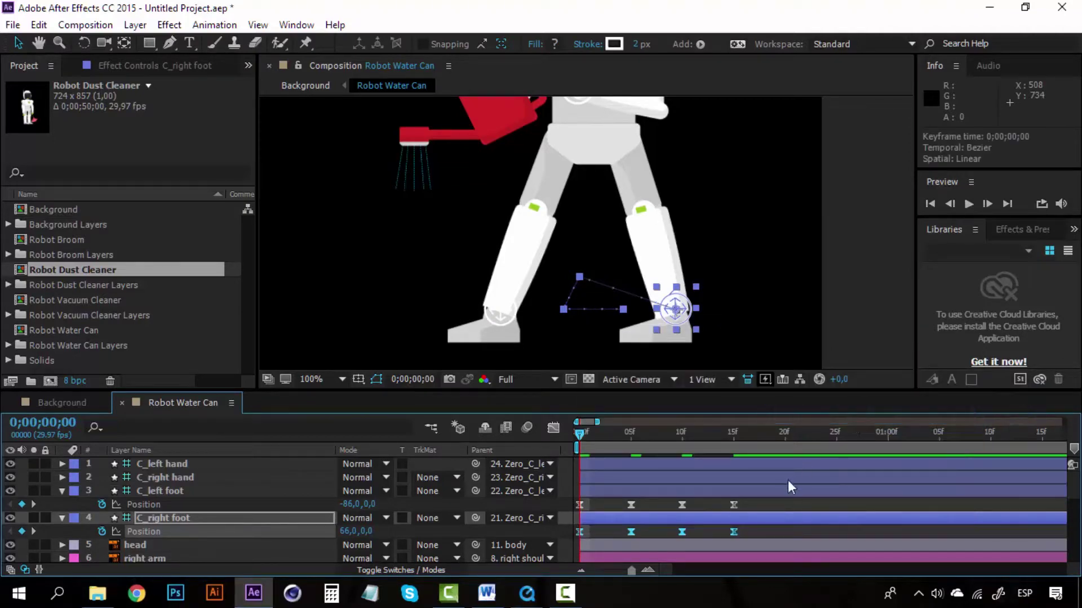
click(771, 502)
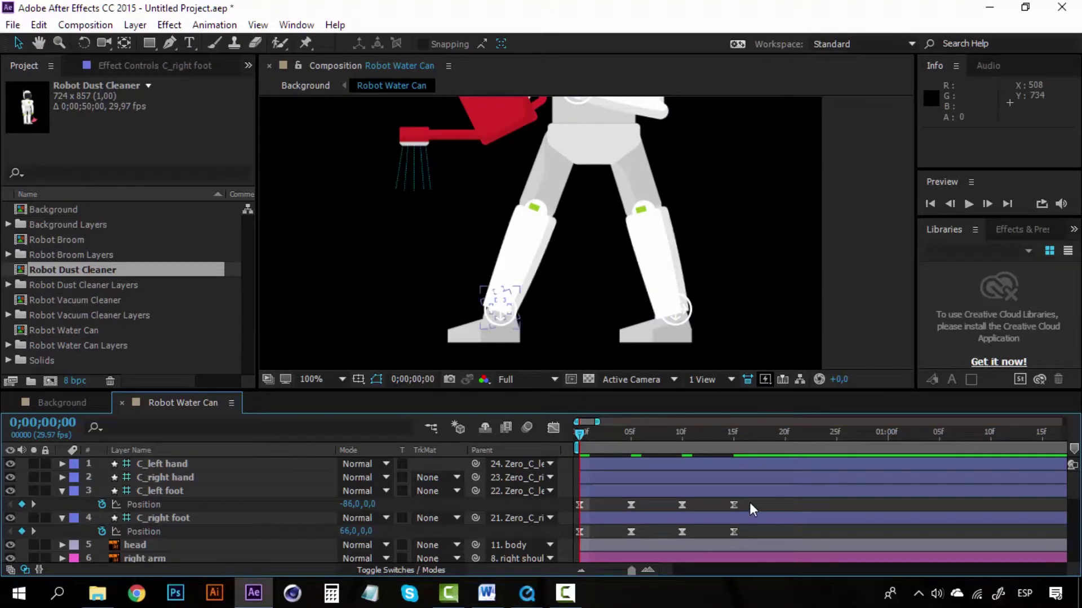
Copy the four C_left foot Position keyframes and paste them at frame 20 and 1;10.
drag(749, 501, 575, 505)
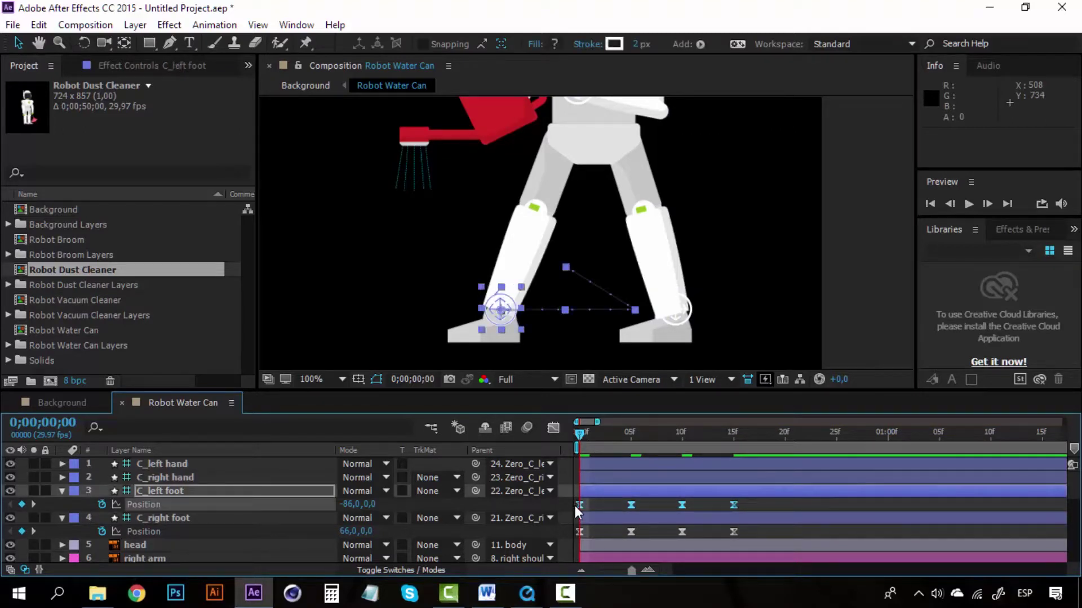
key(ctrl+c)
click(784, 437)
key(ctrl+v)
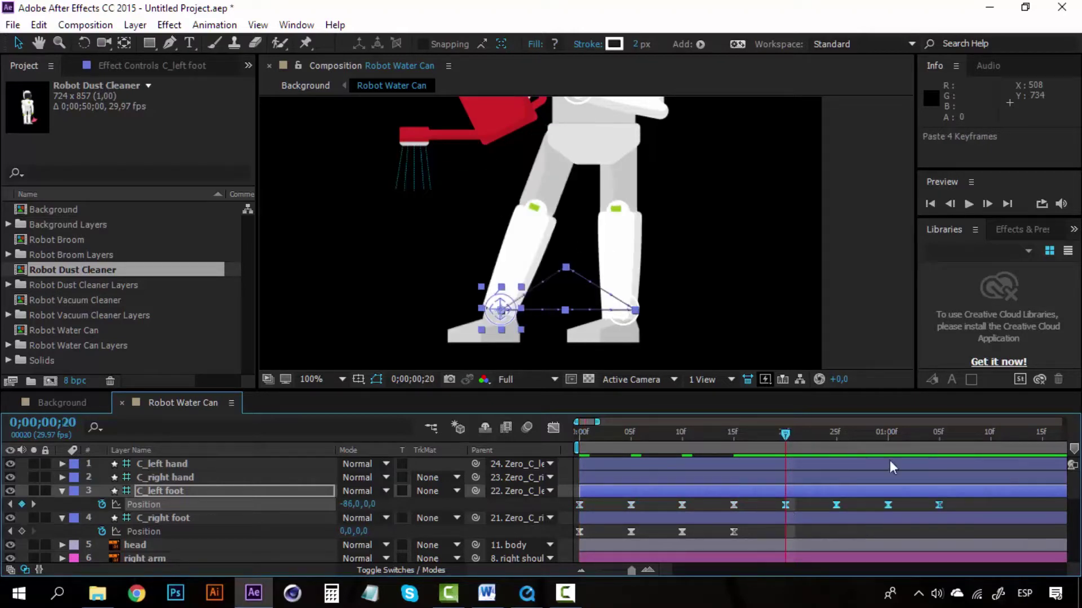
click(990, 434)
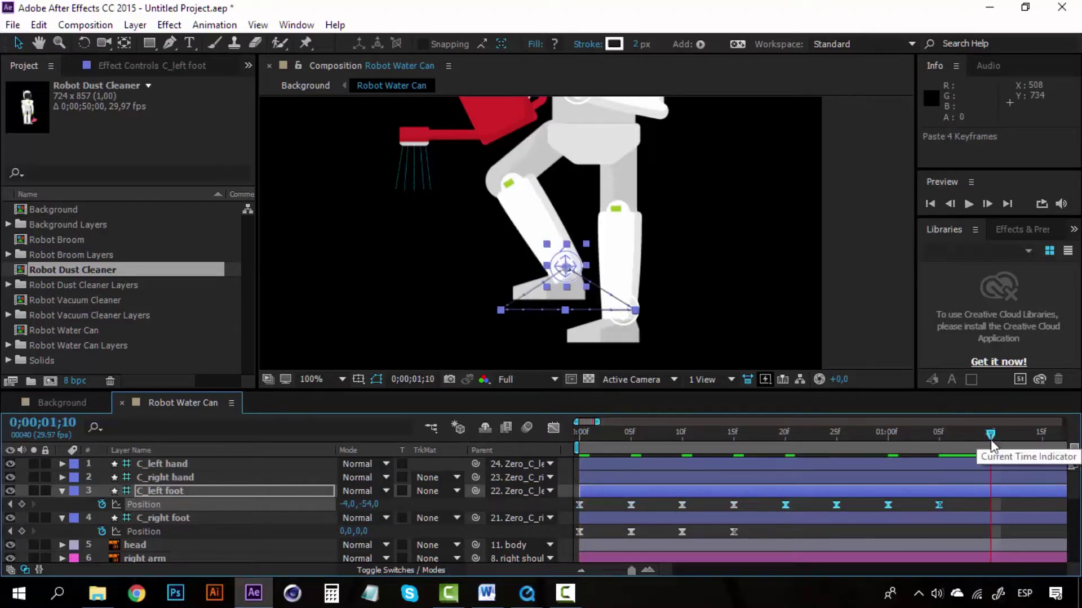
key(ctrl+v)
Paste the four C_right foot Position keyframes at frame 20 and 1;10, then show five seconds from frame 0.
drag(766, 525, 572, 538)
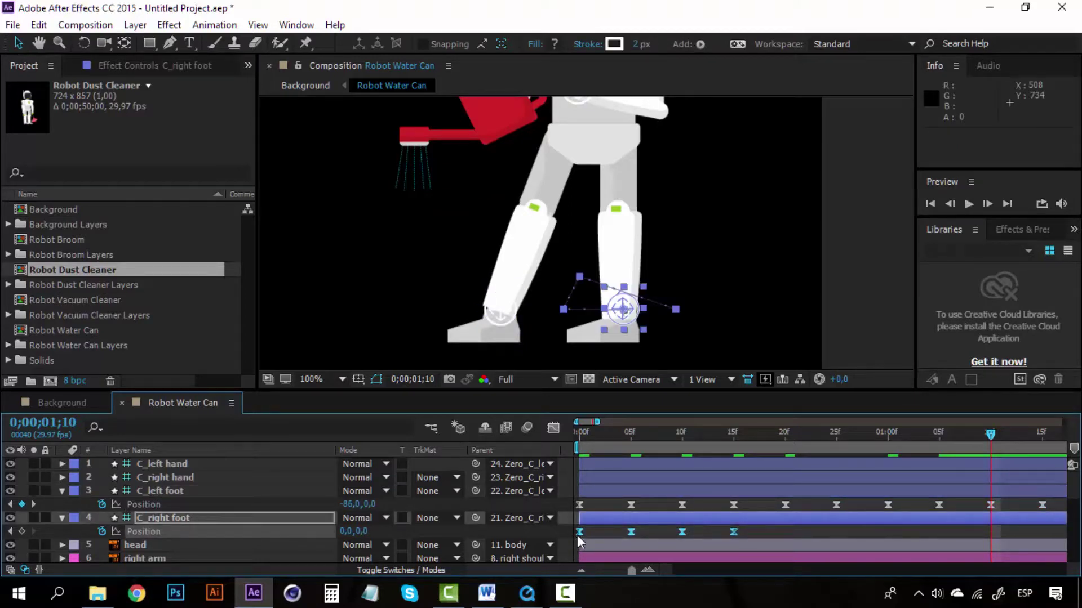
key(ctrl+c)
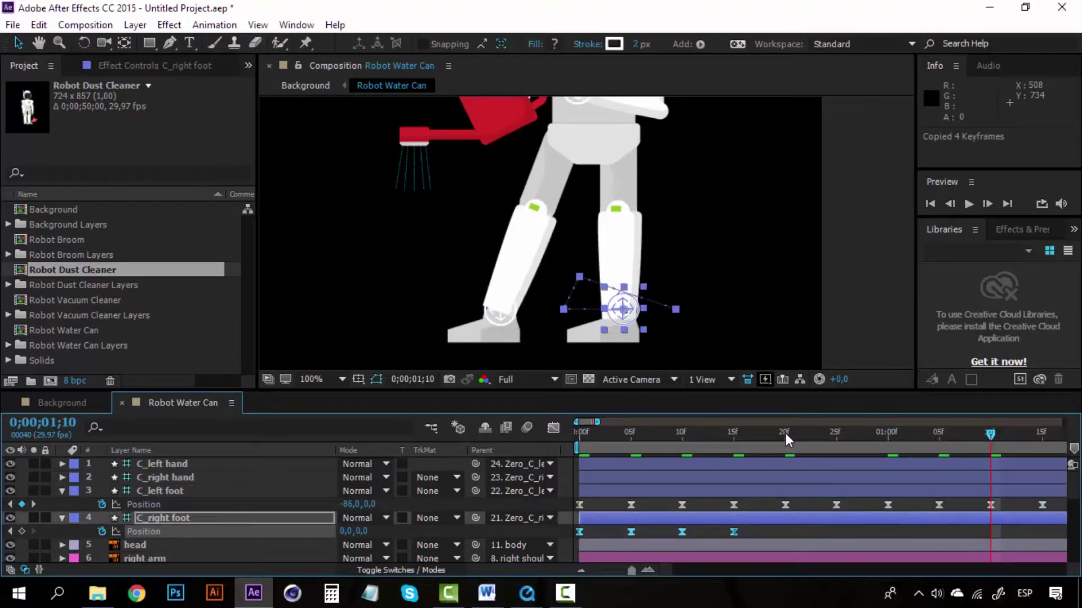
click(785, 434)
key(ctrl+v)
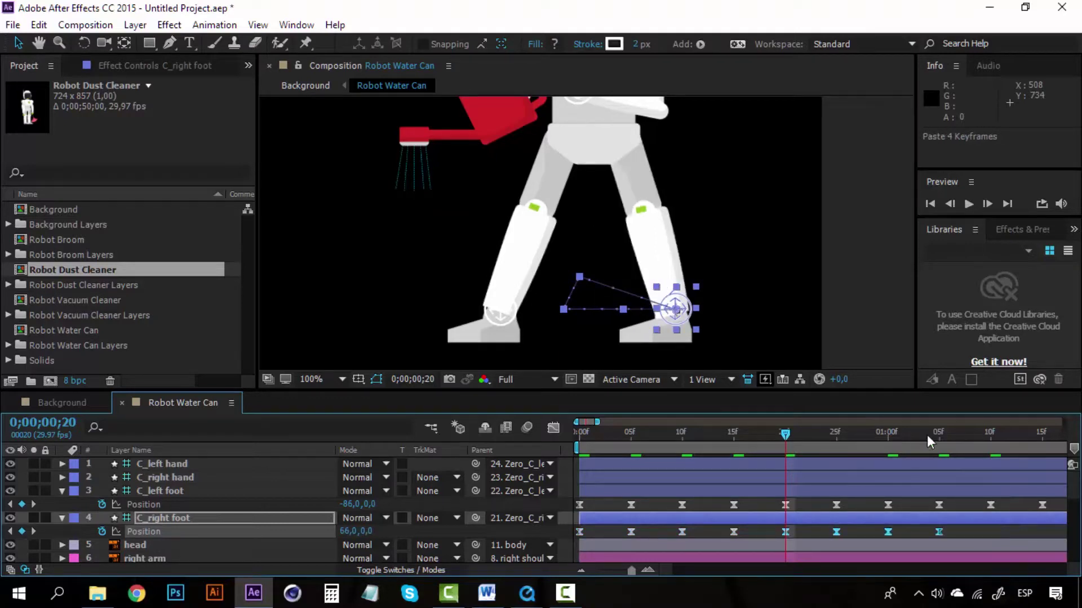
click(990, 435)
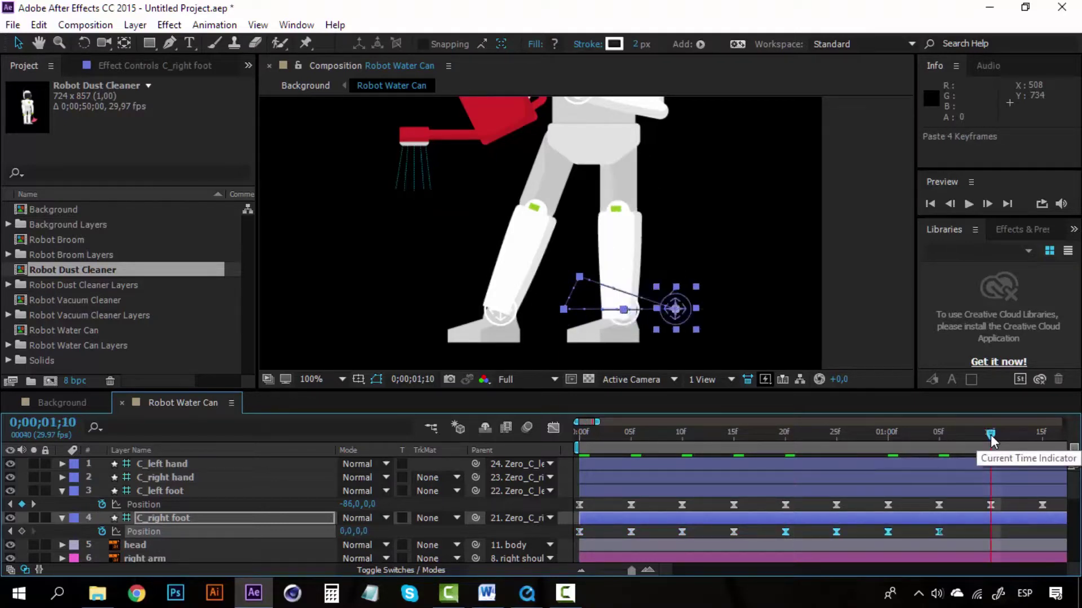
key(ctrl+v)
click(578, 570)
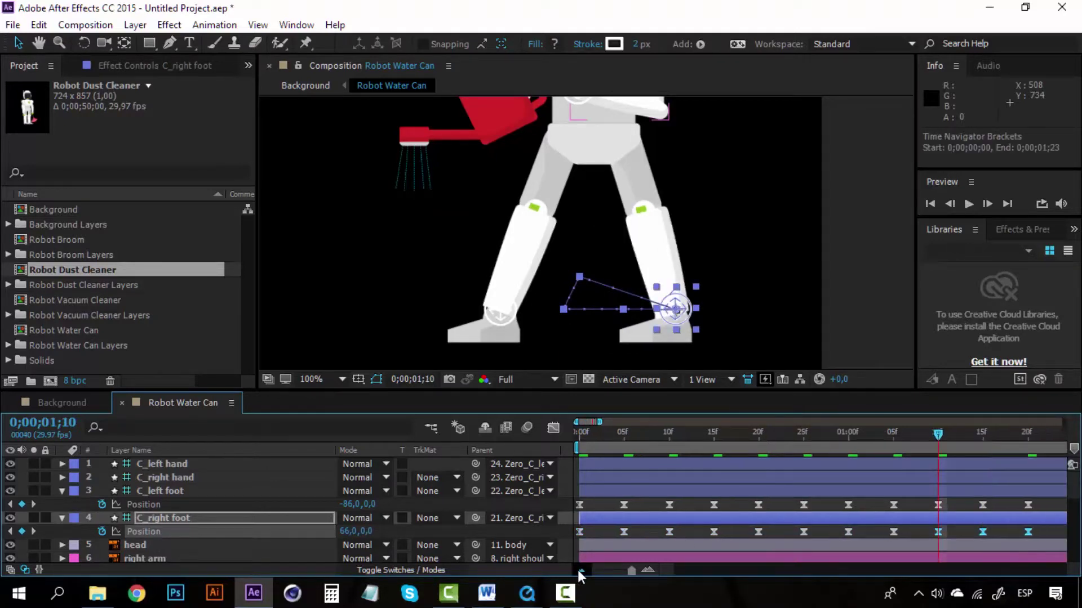
click(579, 434)
scroll(590, 203, down, 4)
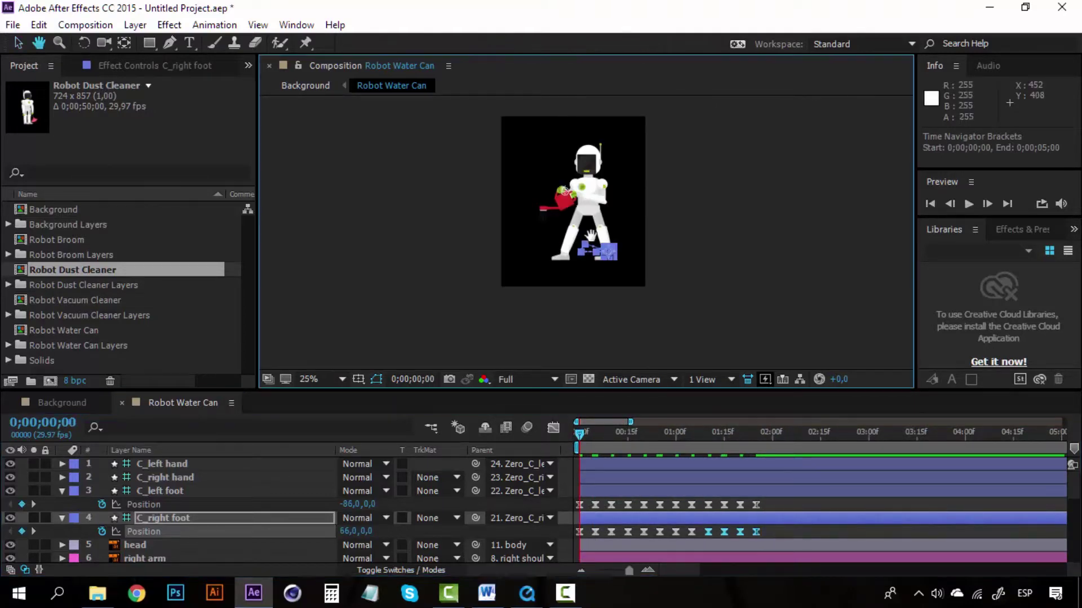
scroll(590, 234, up, 2)
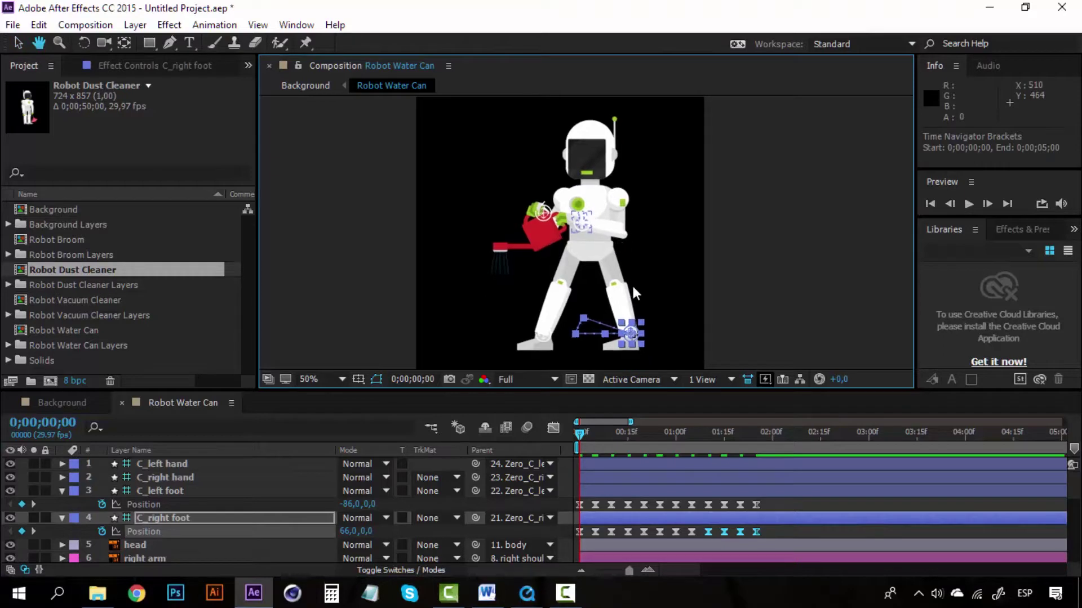
key(space)
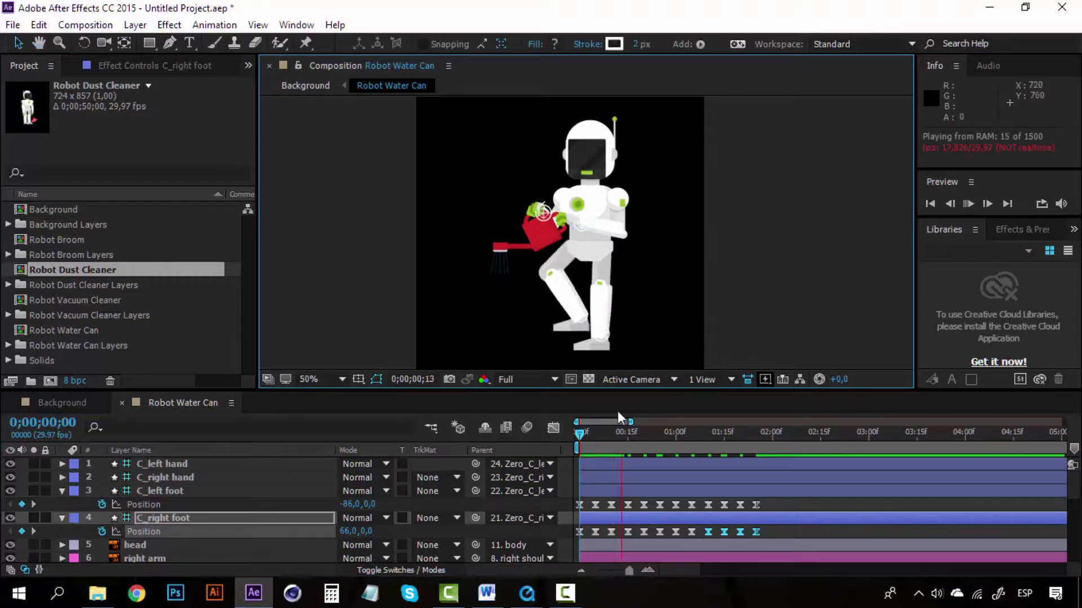
click(580, 437)
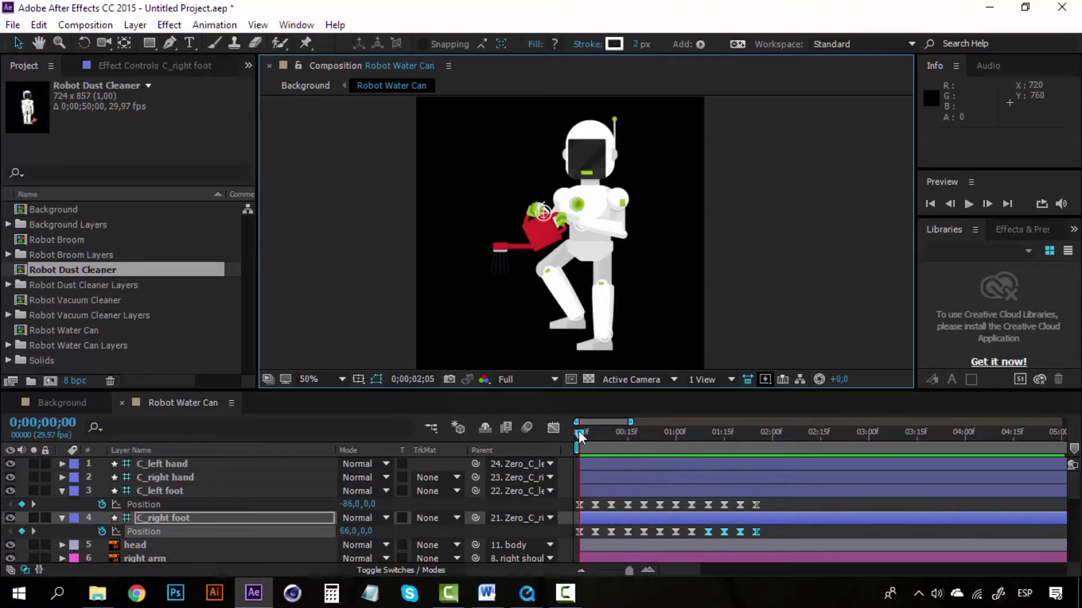
key(space)
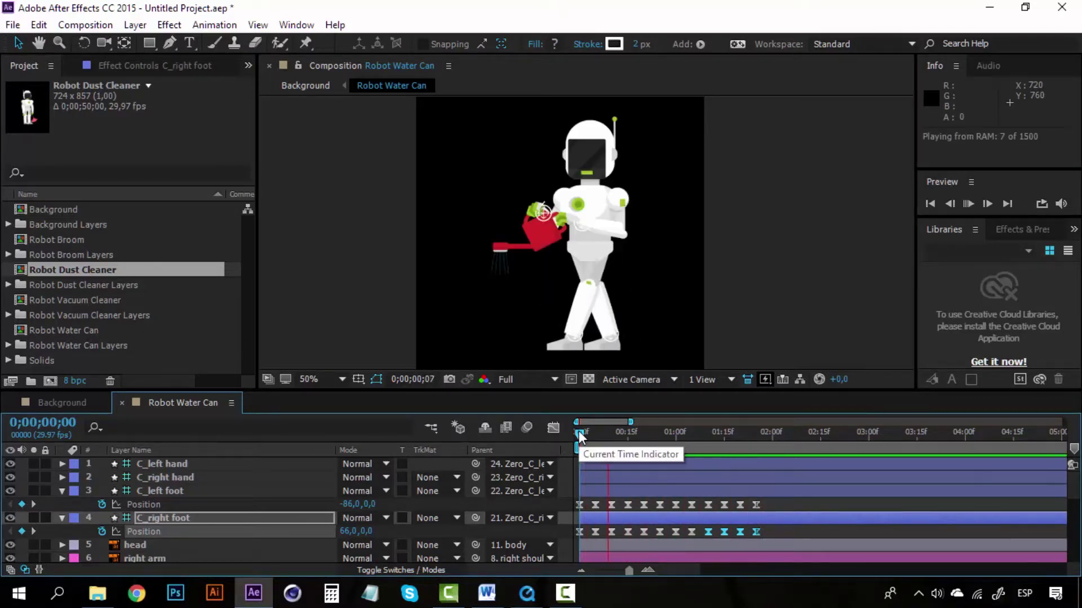
key(space)
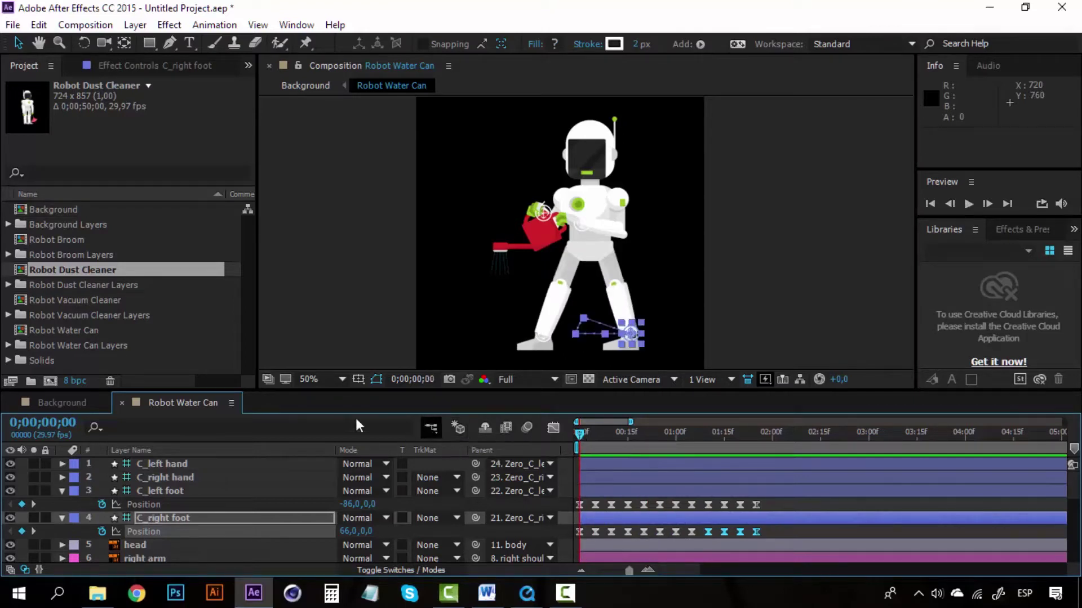
click(79, 404)
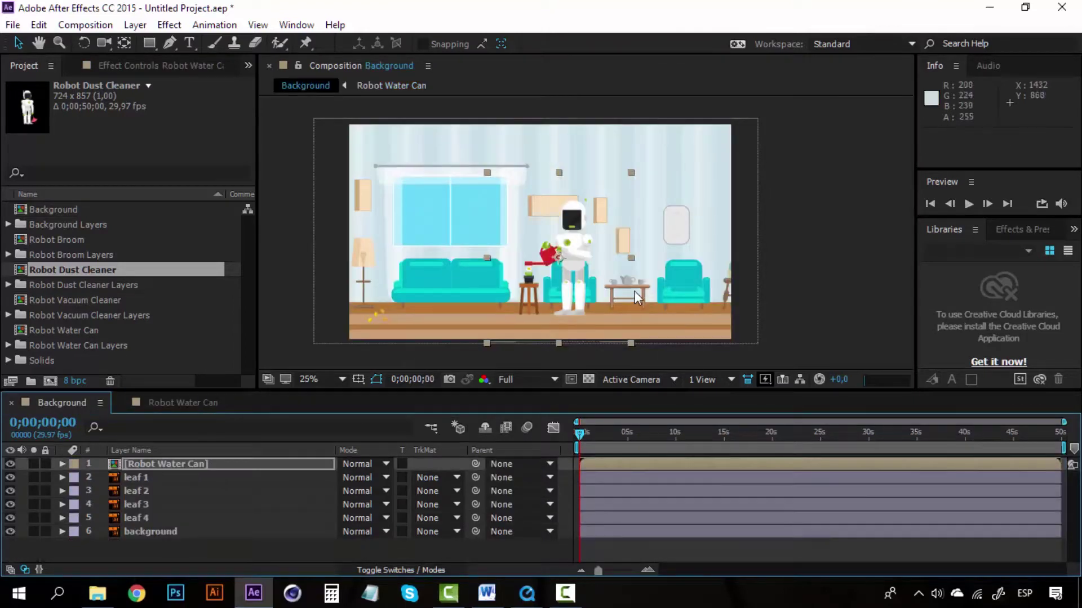
click(187, 465)
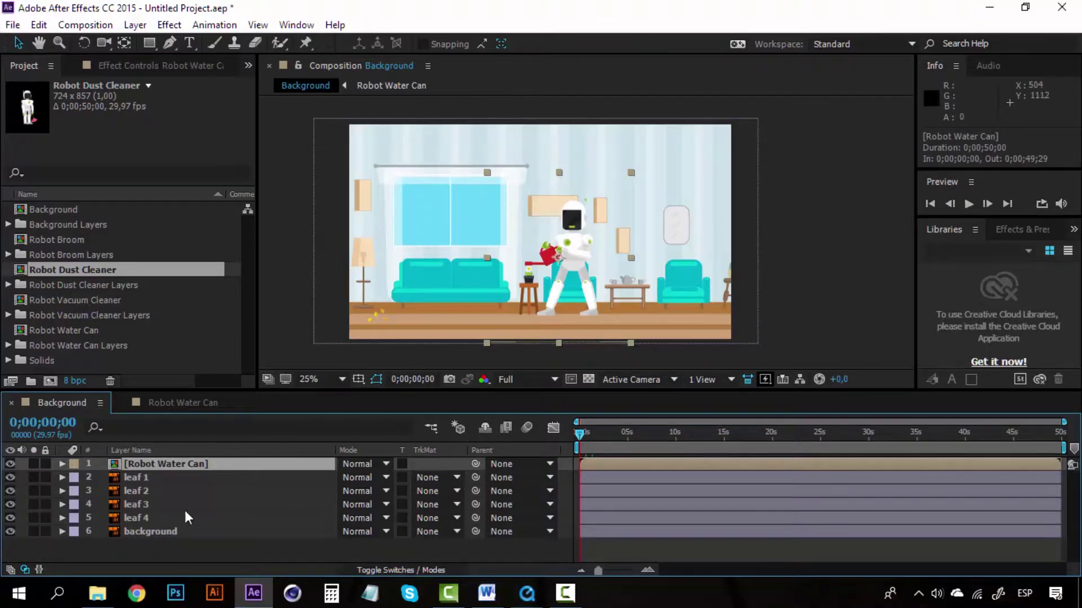
click(162, 482)
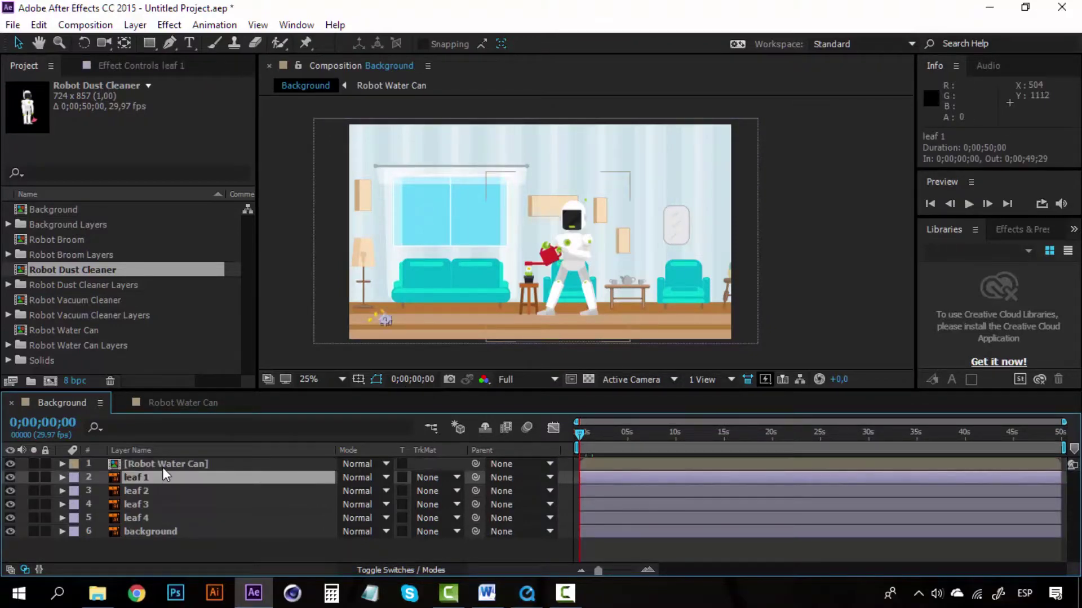
click(162, 468)
key(p)
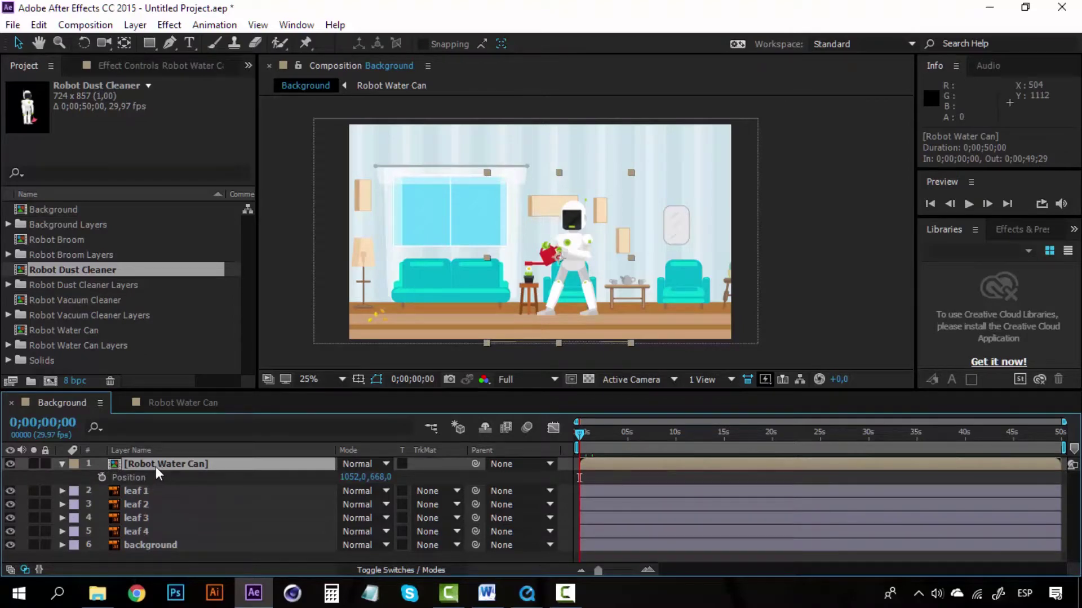
click(101, 477)
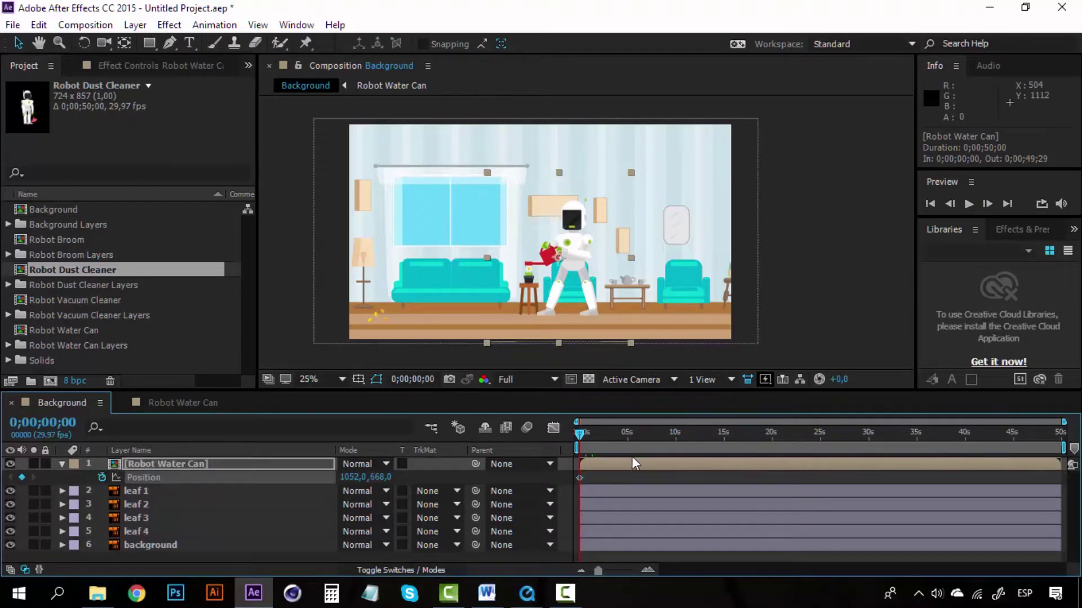
click(652, 566)
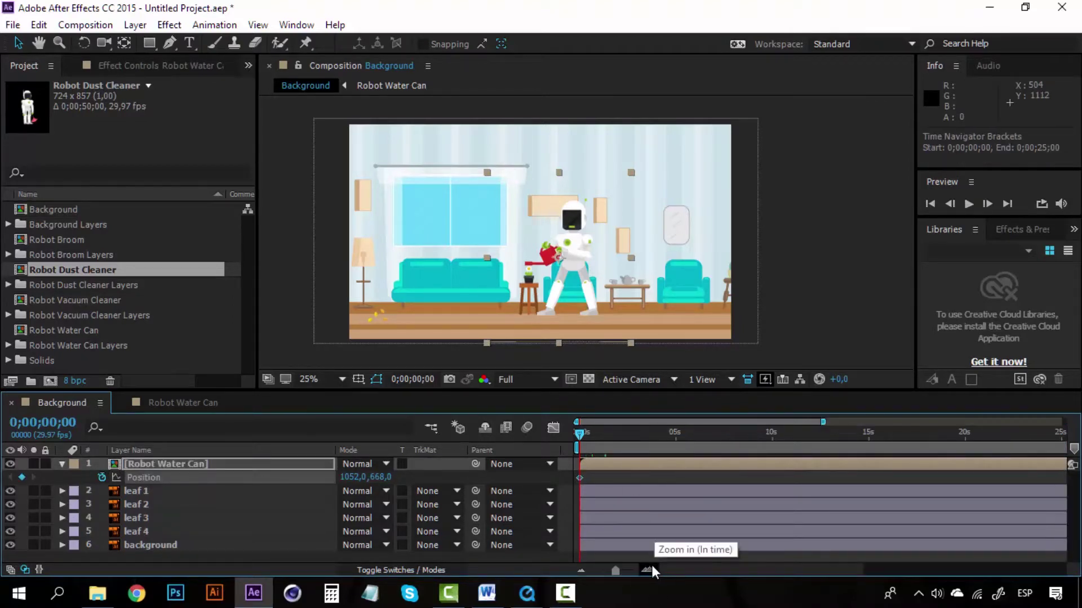
click(651, 566)
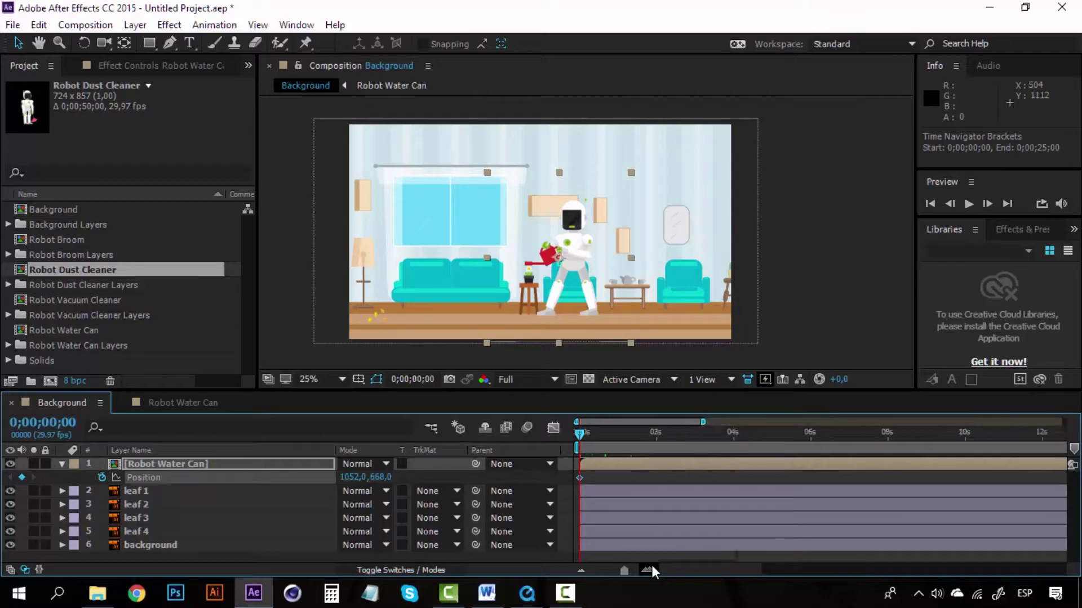
click(655, 437)
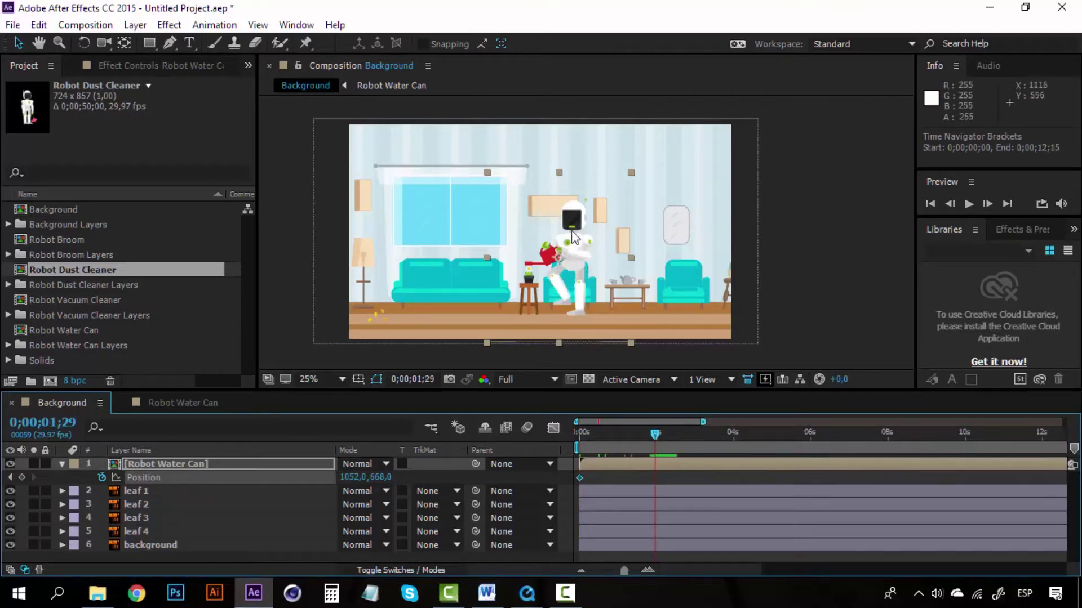
drag(572, 237, 434, 220)
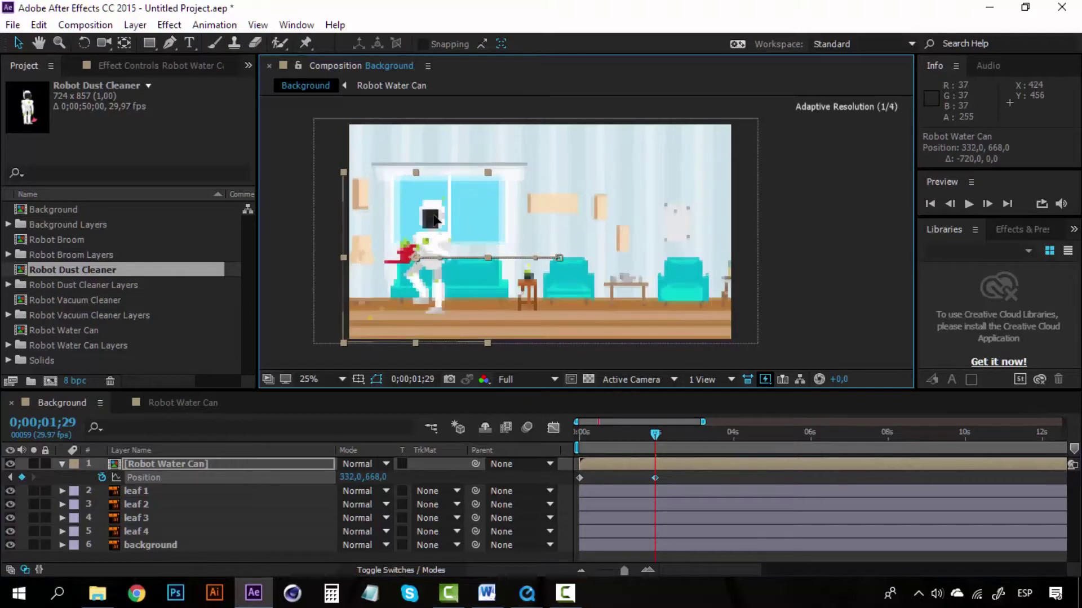
drag(634, 437, 578, 434)
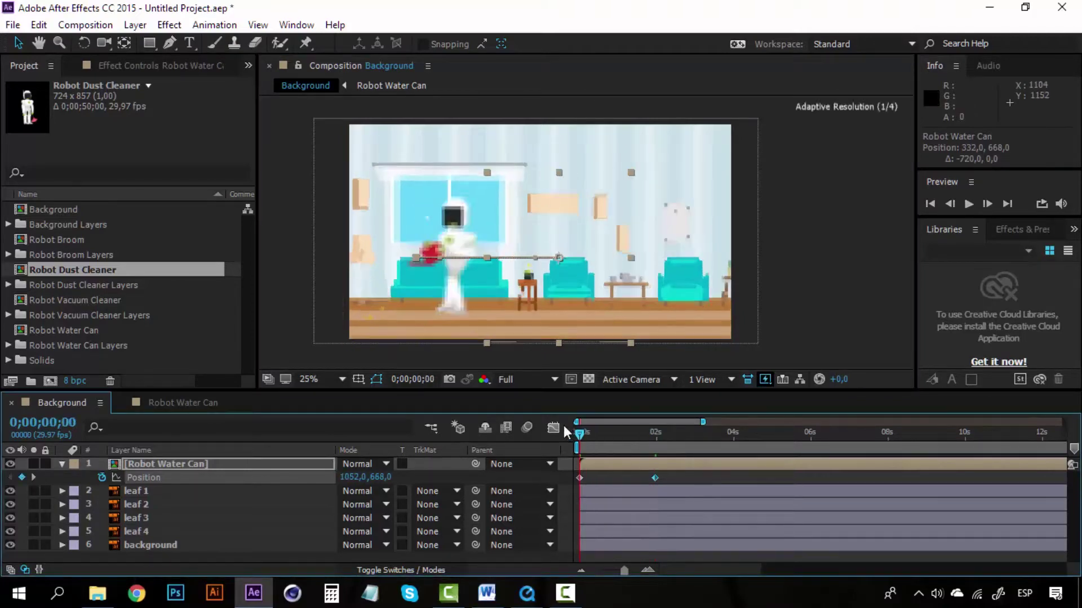
key(space)
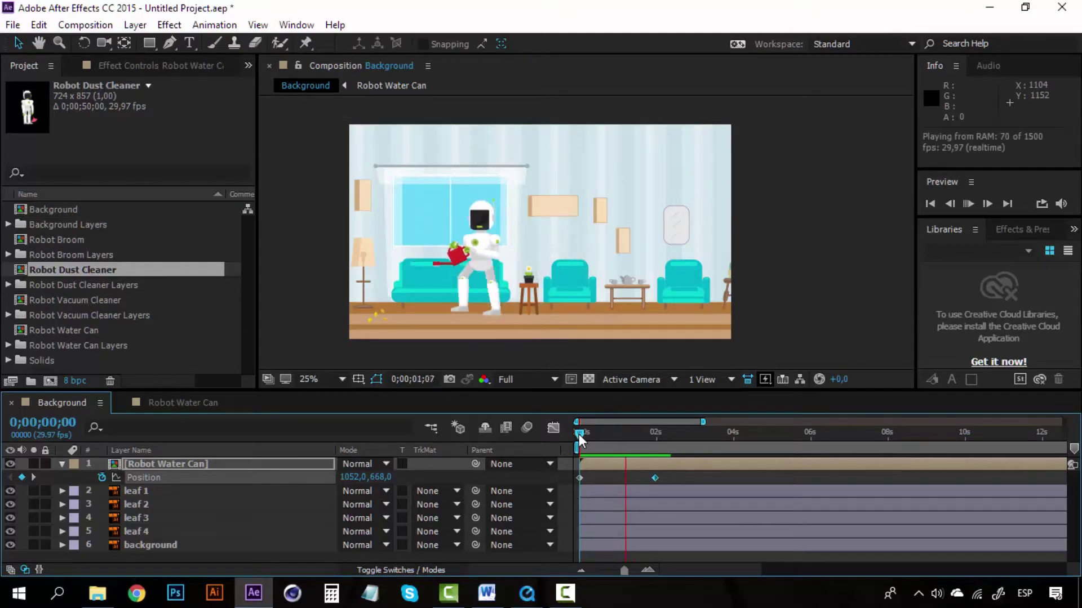
key(space)
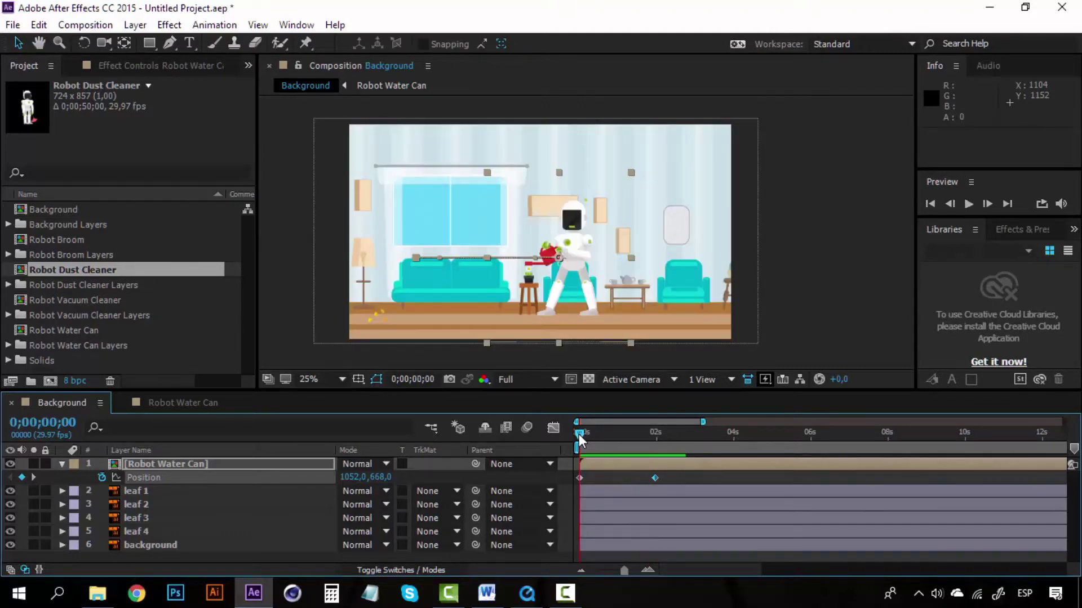
key(ctrl+z)
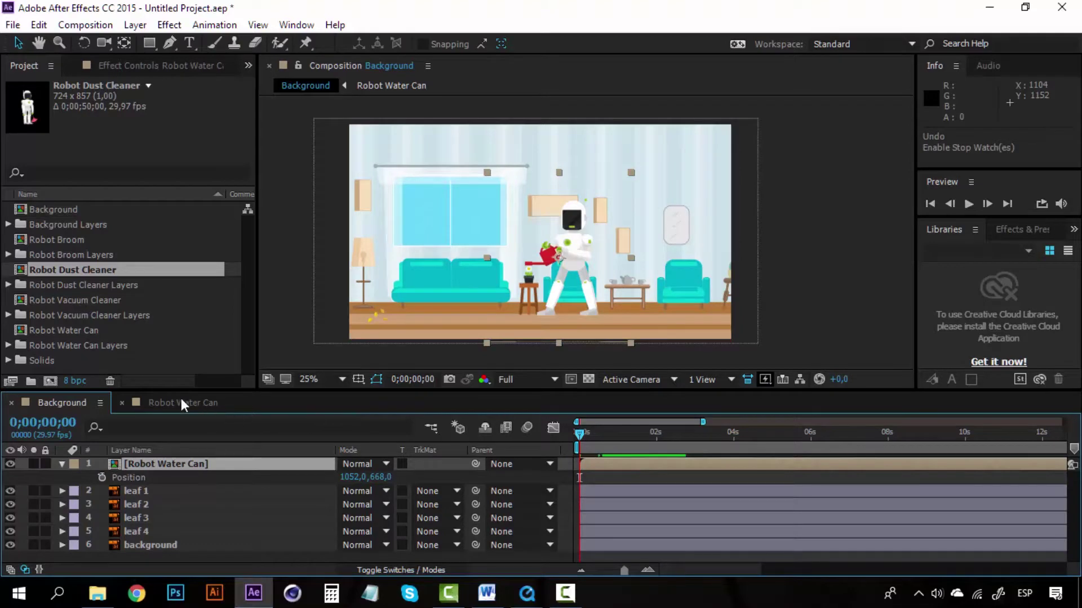
click(181, 399)
drag(724, 433, 577, 431)
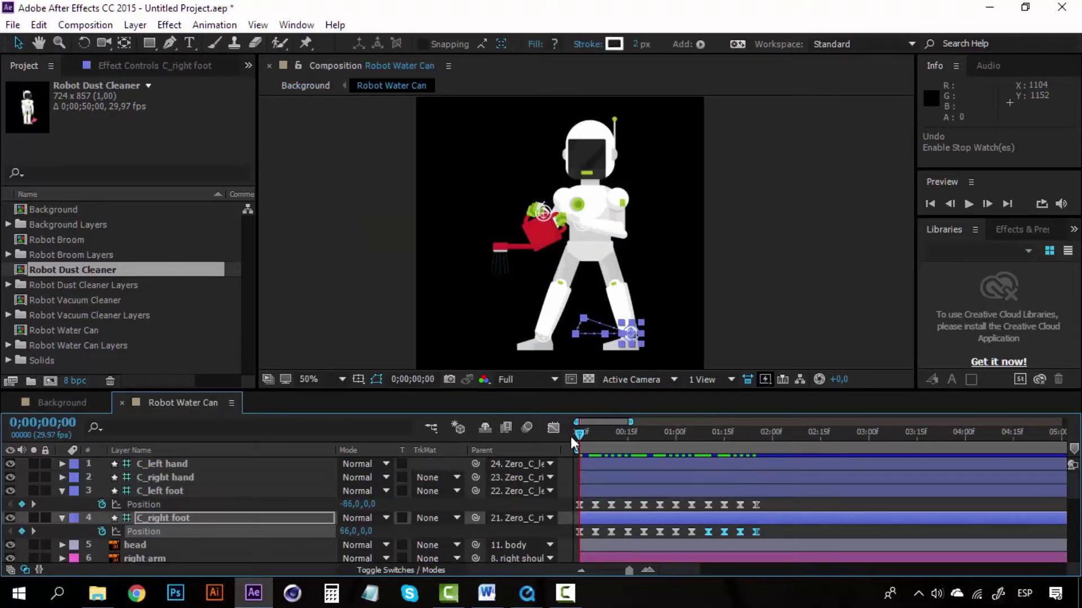
key(space)
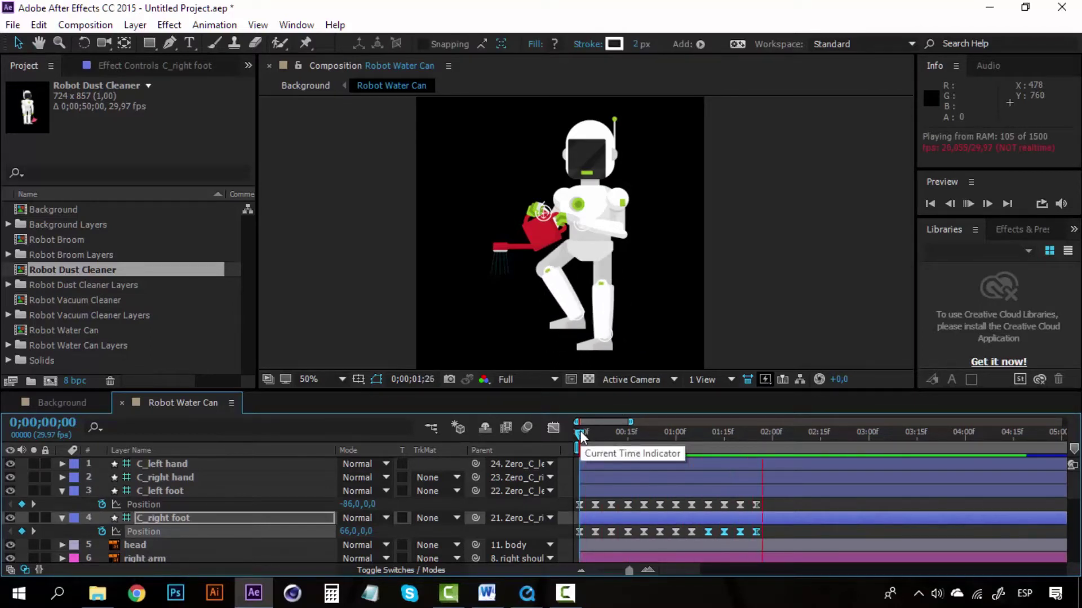
key(space)
key(space)
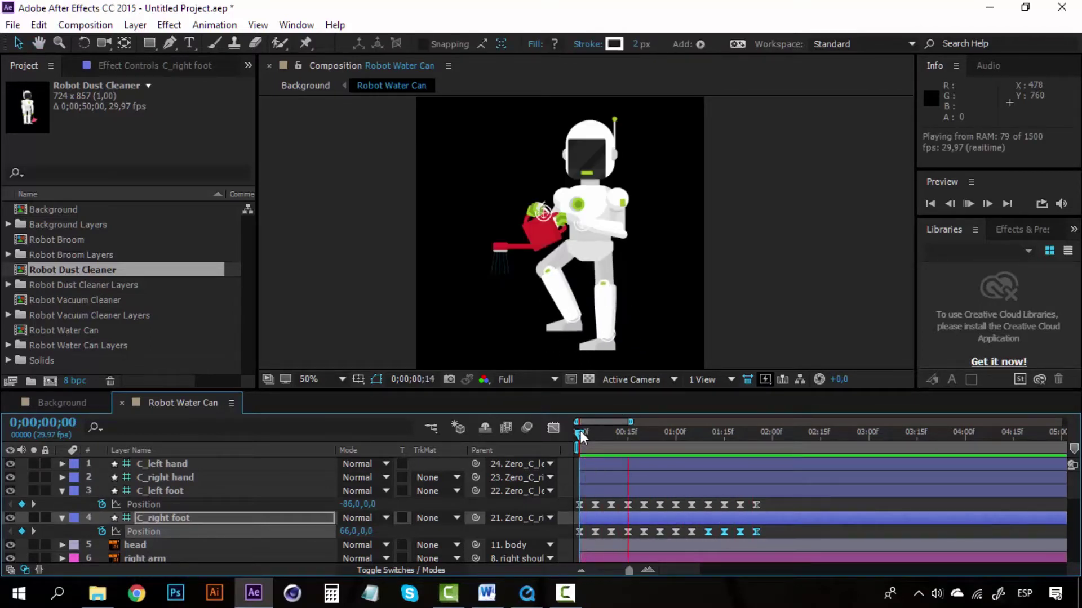
key(space)
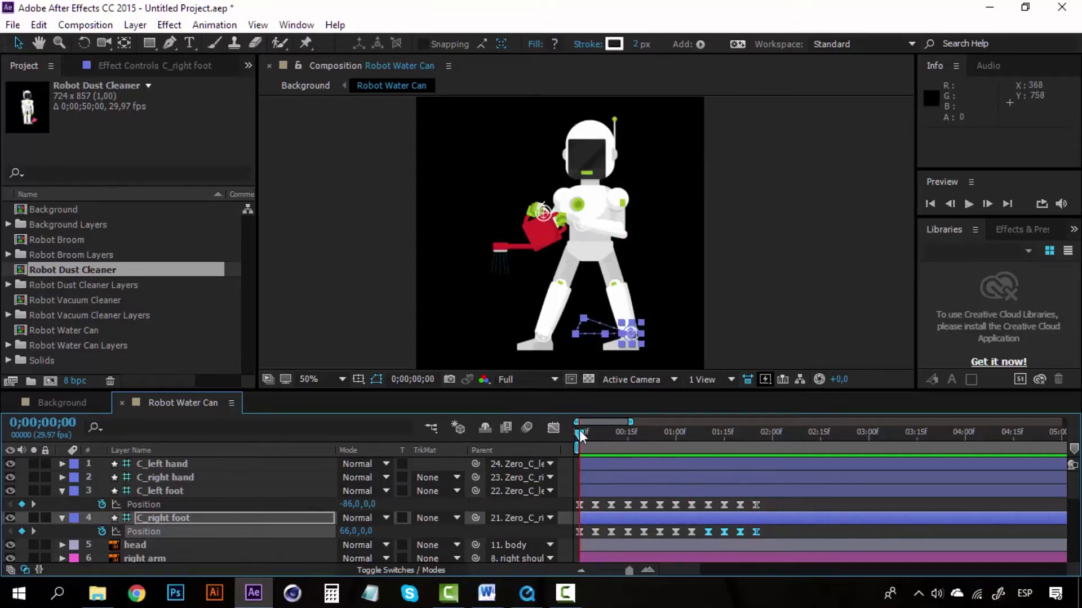
mouse_move(580, 431)
mouse_down()
mouse_move(647, 434)
mouse_move(553, 440)
mouse_up()
scroll(156, 522, down, 3)
scroll(156, 522, down, 2)
Set a body Position keyframe at frame 0, with the timeline zoomed to individual frames.
click(147, 509)
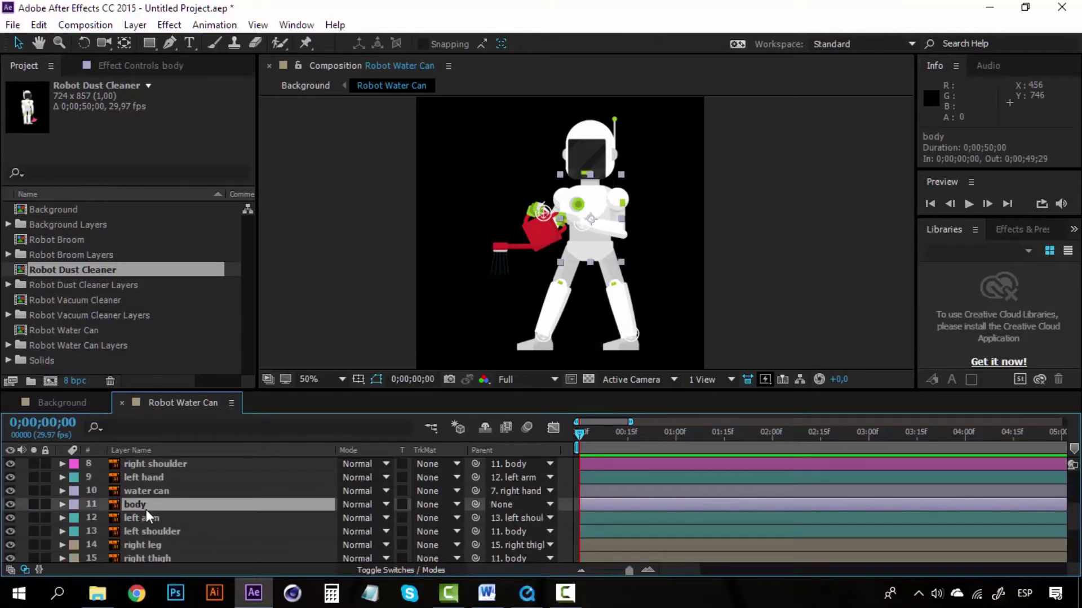
key(p)
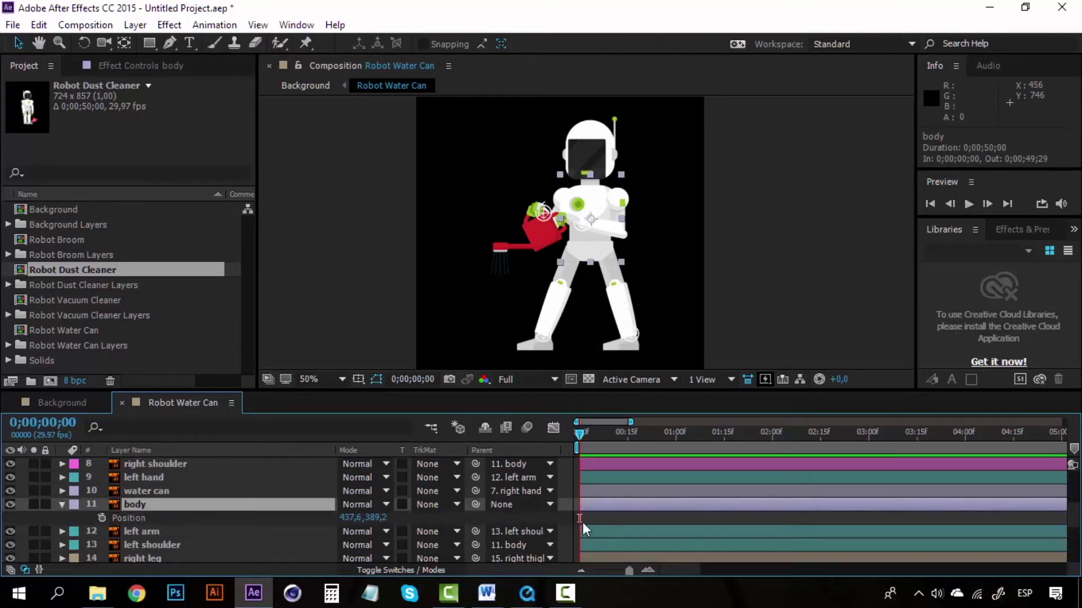
click(643, 567)
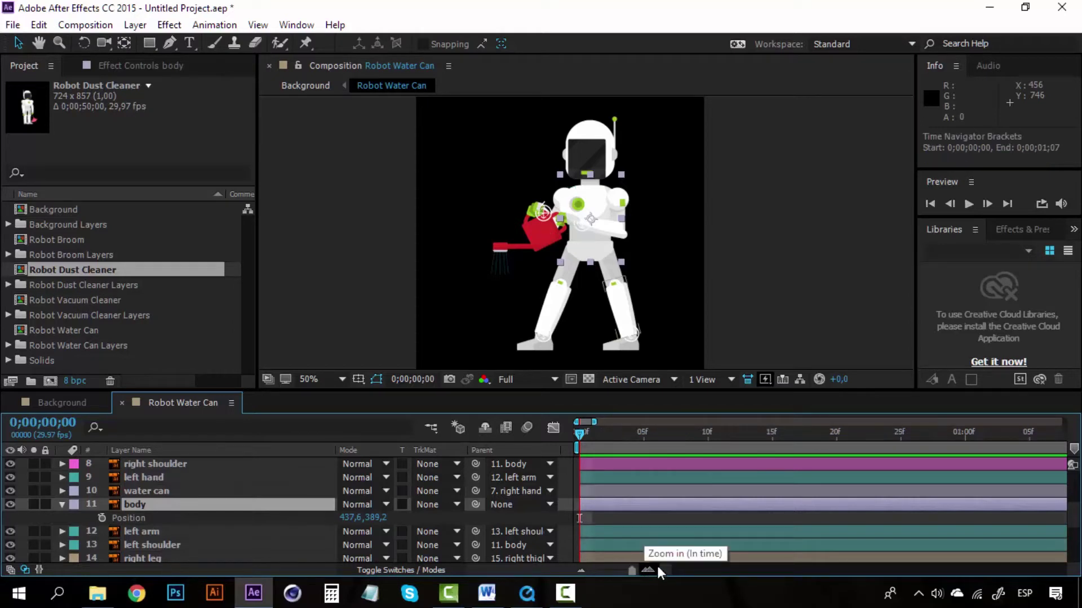
click(101, 518)
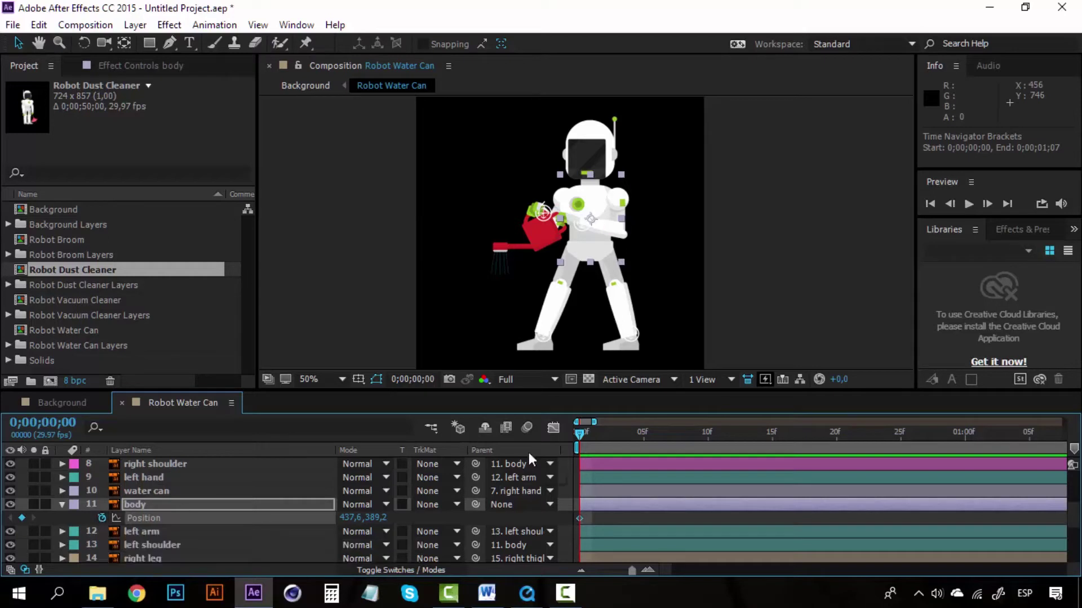
Key the body at Y 393,2 on frame 5, 389,2 on frame 10, 393,2 on frame 15.
click(643, 434)
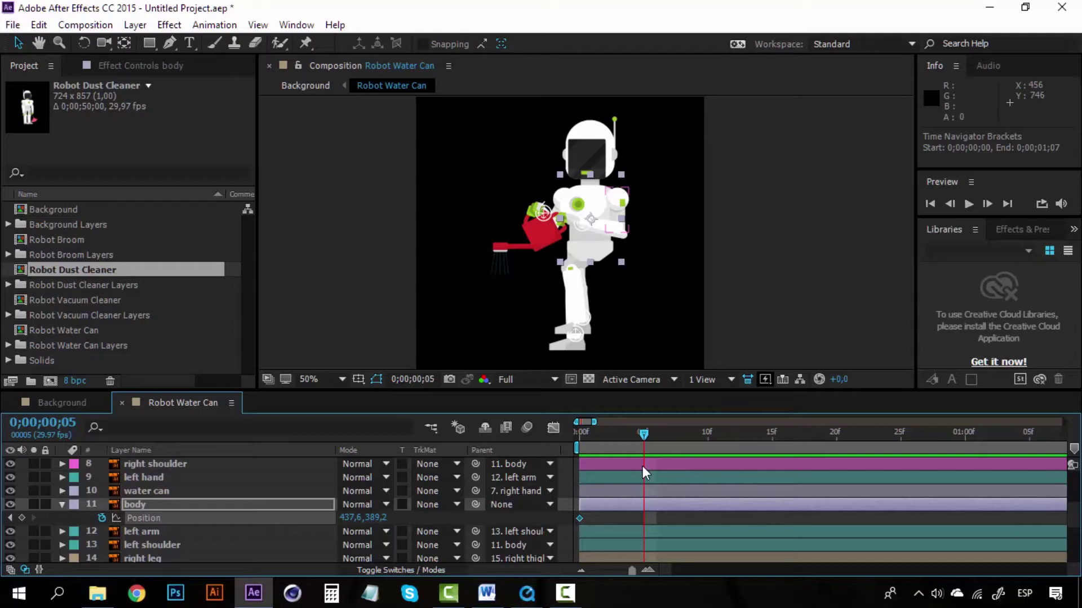
key(Down)
key(Down)
key(Down)
key(Down)
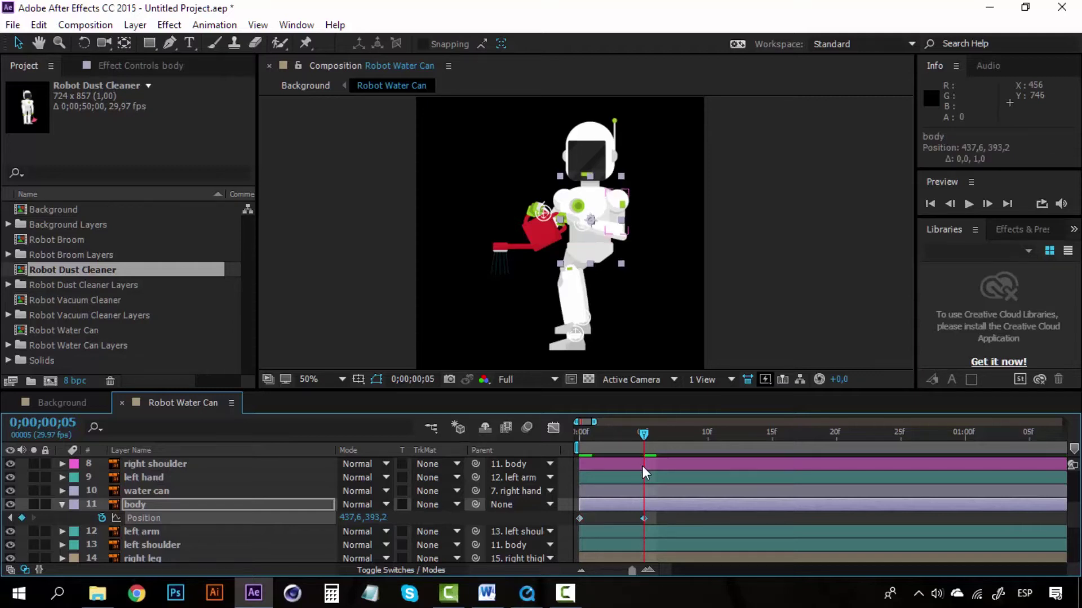
click(707, 435)
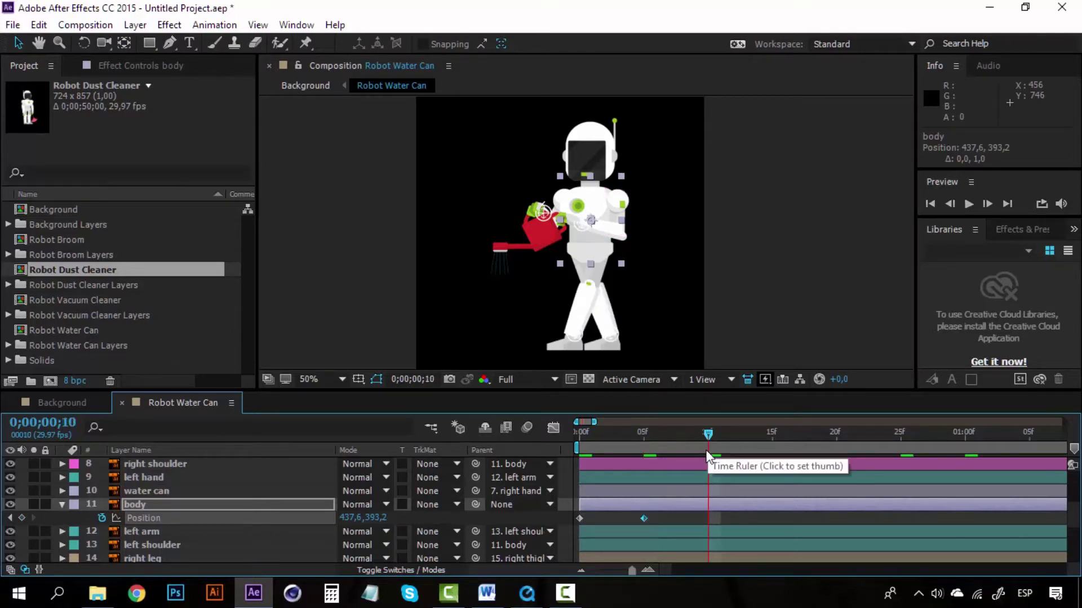
key(Up)
key(Up)
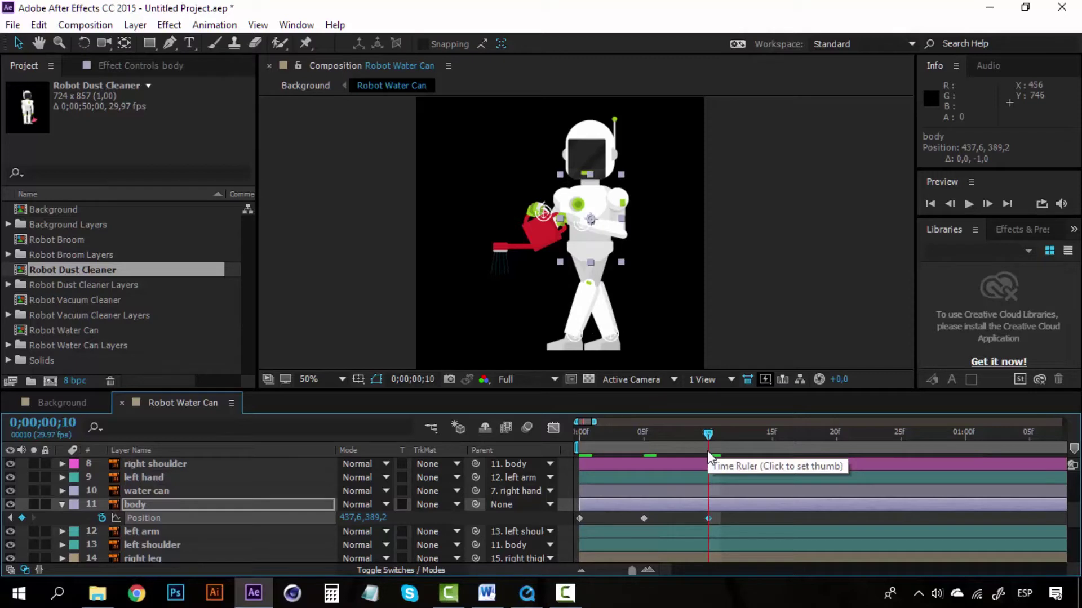
click(770, 433)
key(Down)
key(Down)
key(Down)
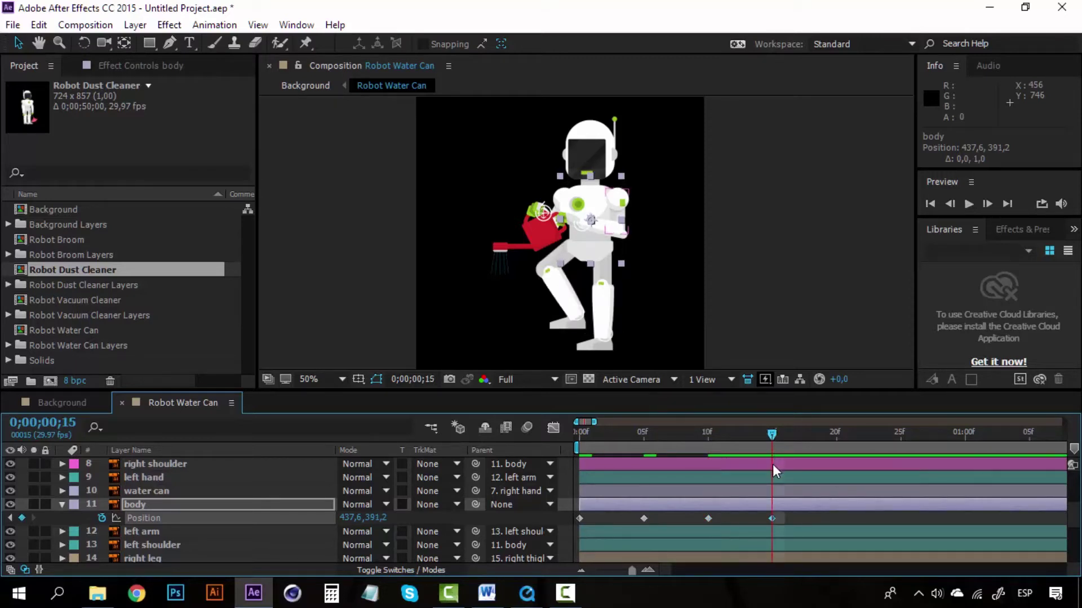
drag(786, 516, 567, 522)
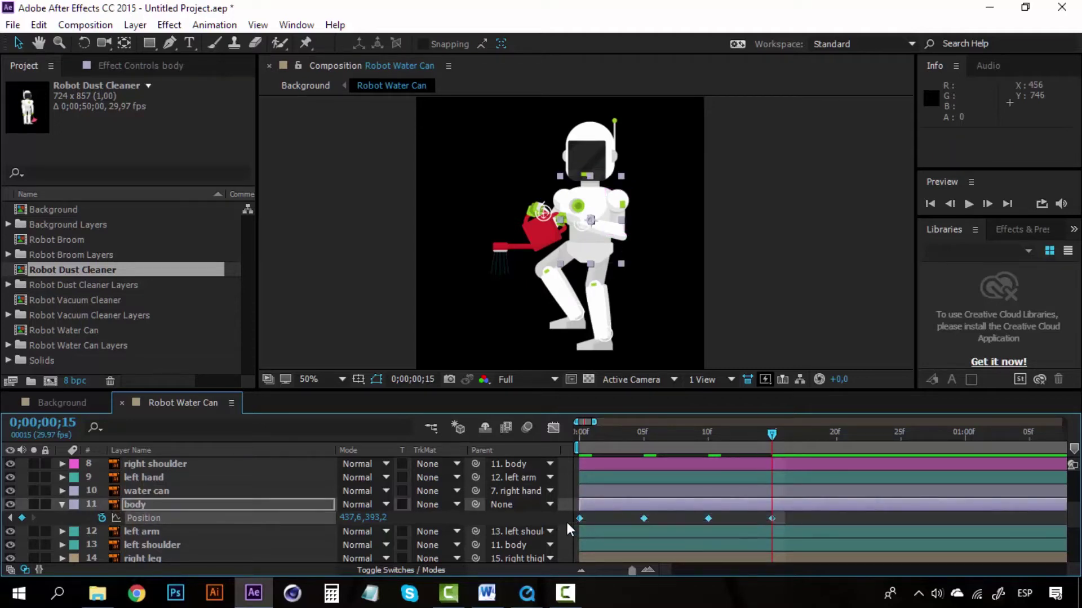
Apply Easy Ease to the four body Position keyframes.
right_click(646, 518)
mouse_move(761, 507)
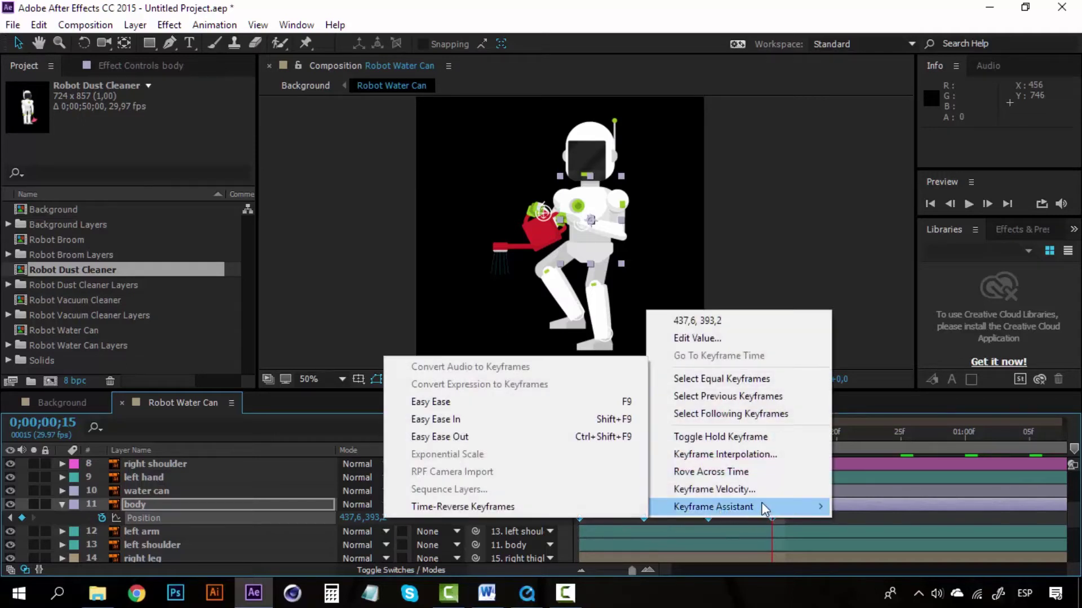
click(529, 417)
Copy the four body Position keyframes and paste them at frame 20 and 01:10.
drag(794, 516, 566, 520)
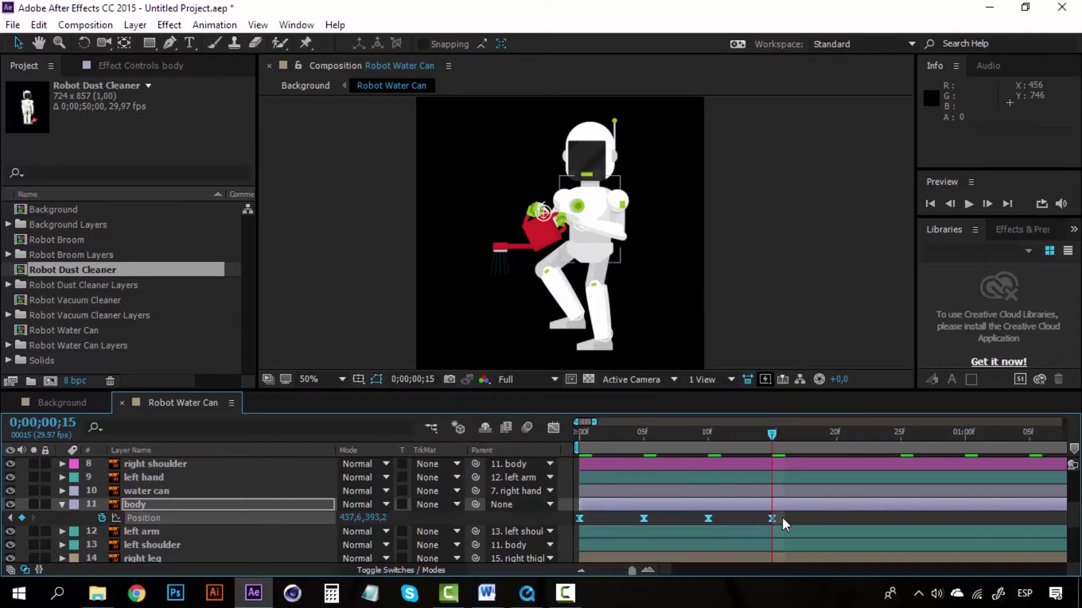
key(ctrl+c)
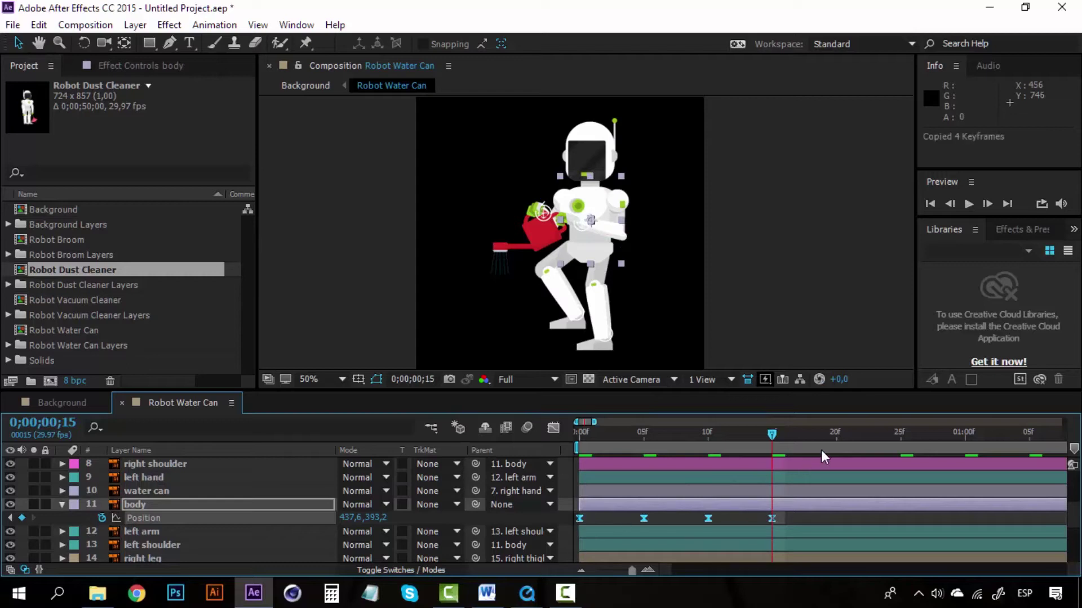
click(836, 435)
key(ctrl+v)
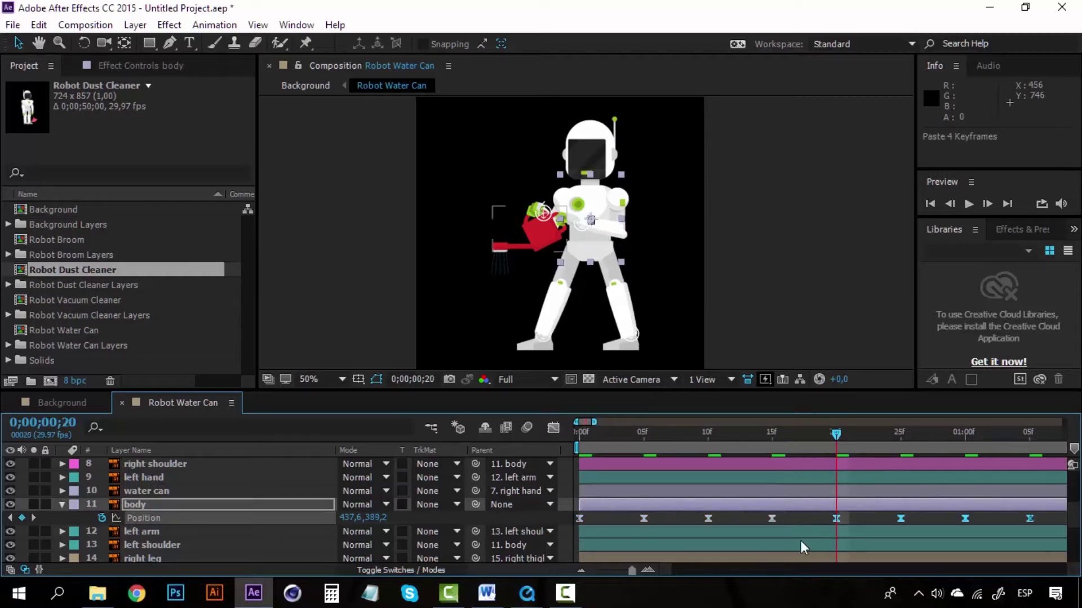
scroll(668, 569, right, 5)
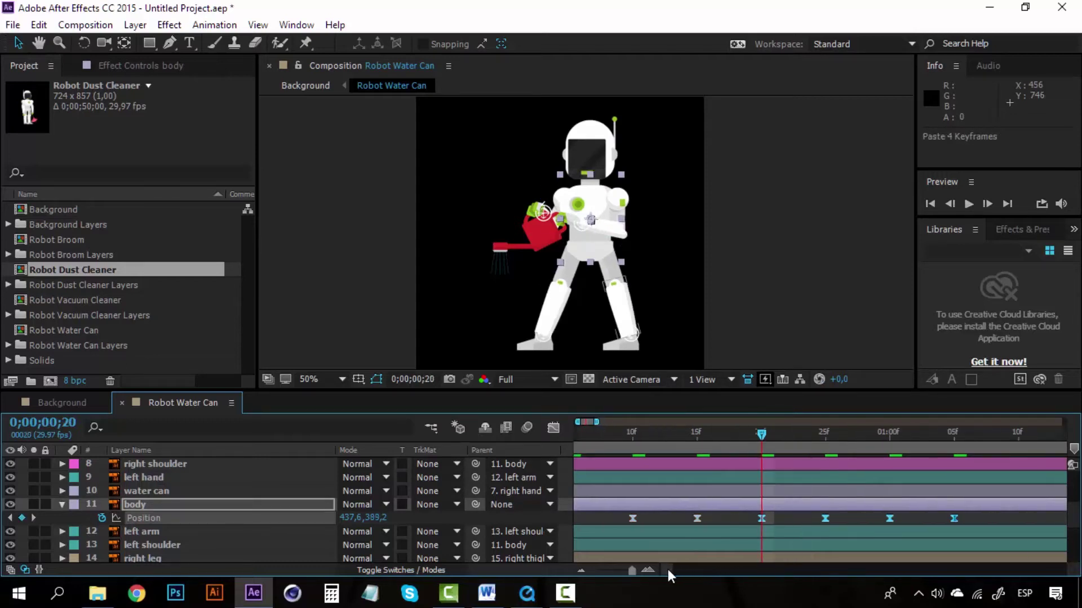
click(866, 437)
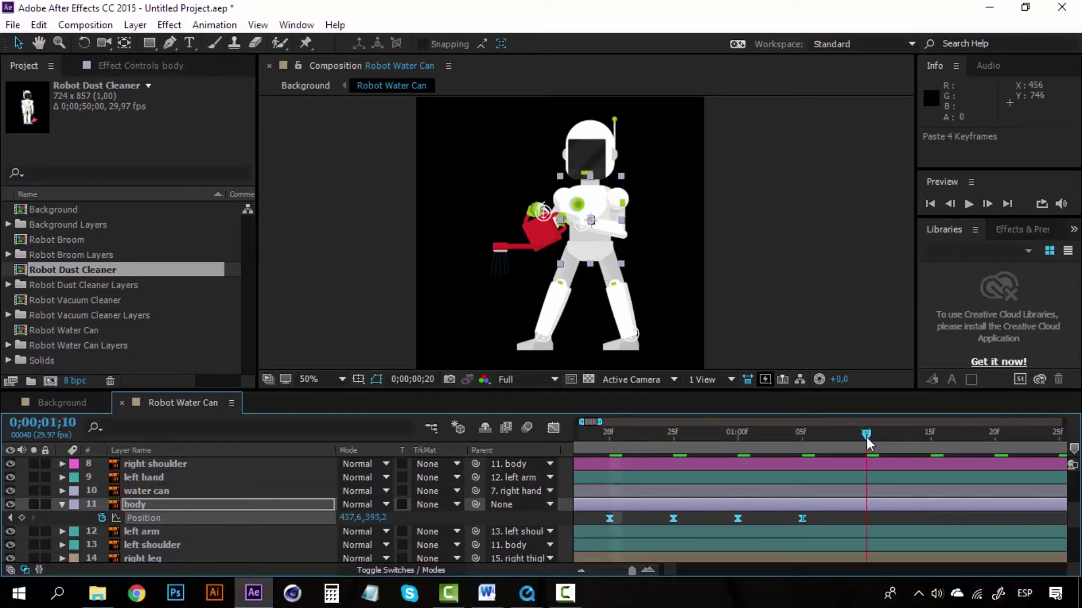
key(ctrl+v)
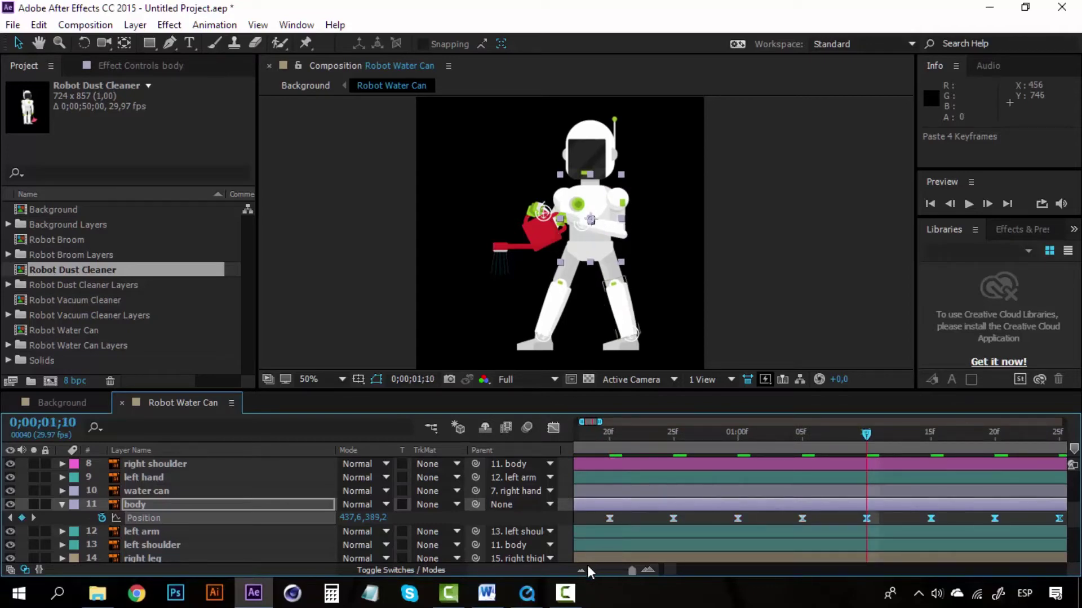
Zoom the timeline out to about five seconds and preview the bob from frame 0.
click(584, 569)
click(584, 568)
click(583, 569)
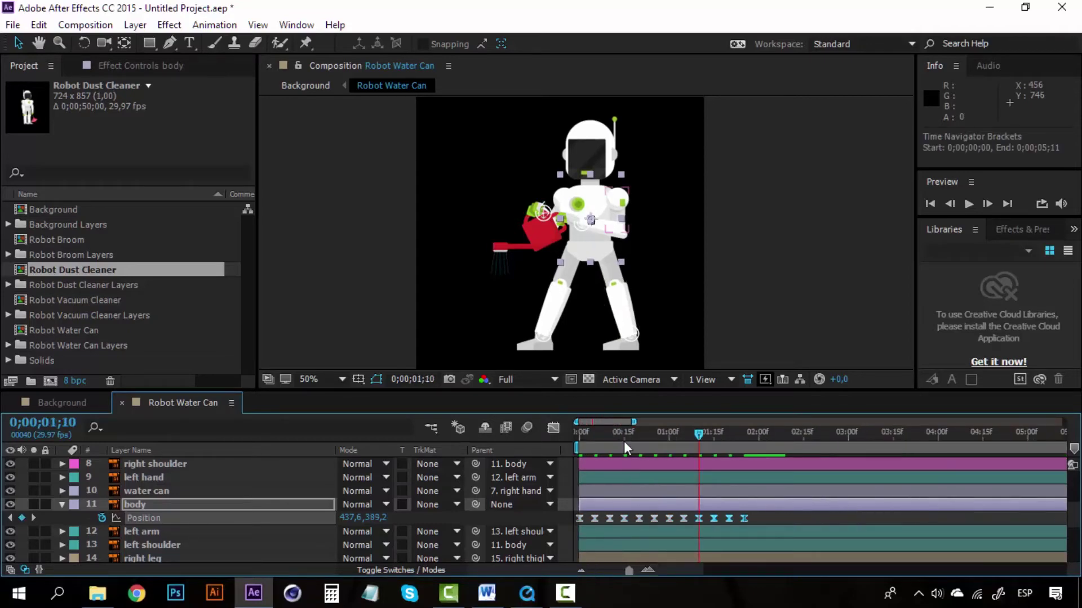
drag(596, 434, 565, 434)
key(space)
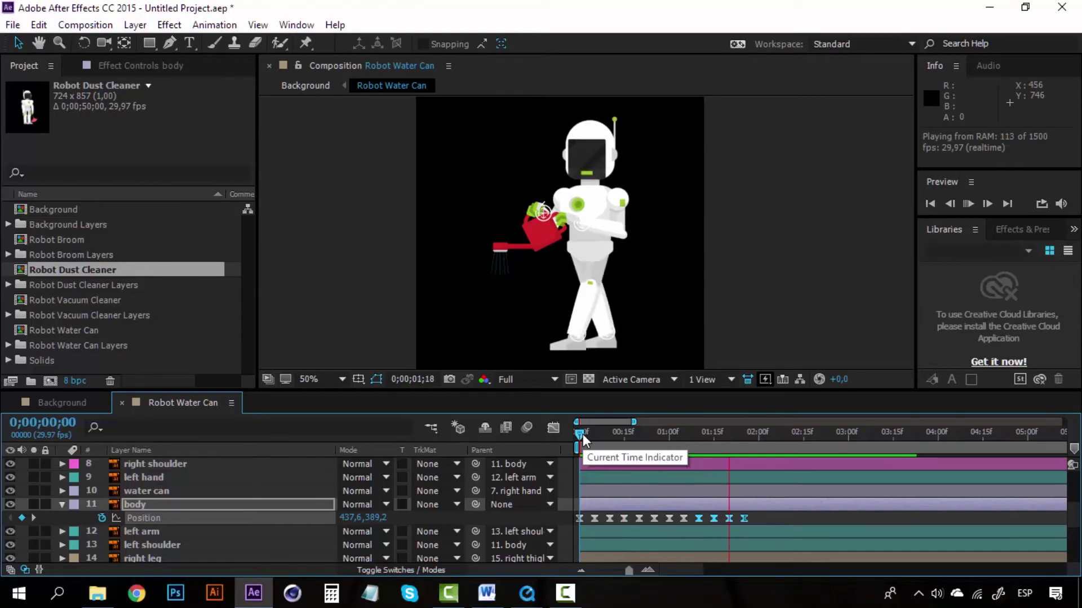
key(space)
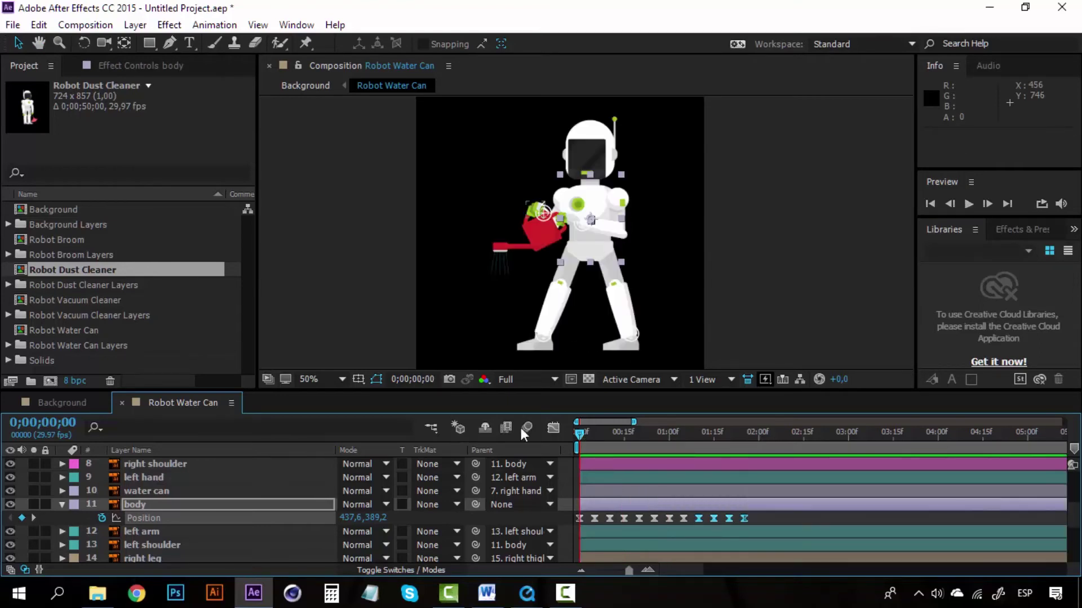
scroll(304, 501, up, 5)
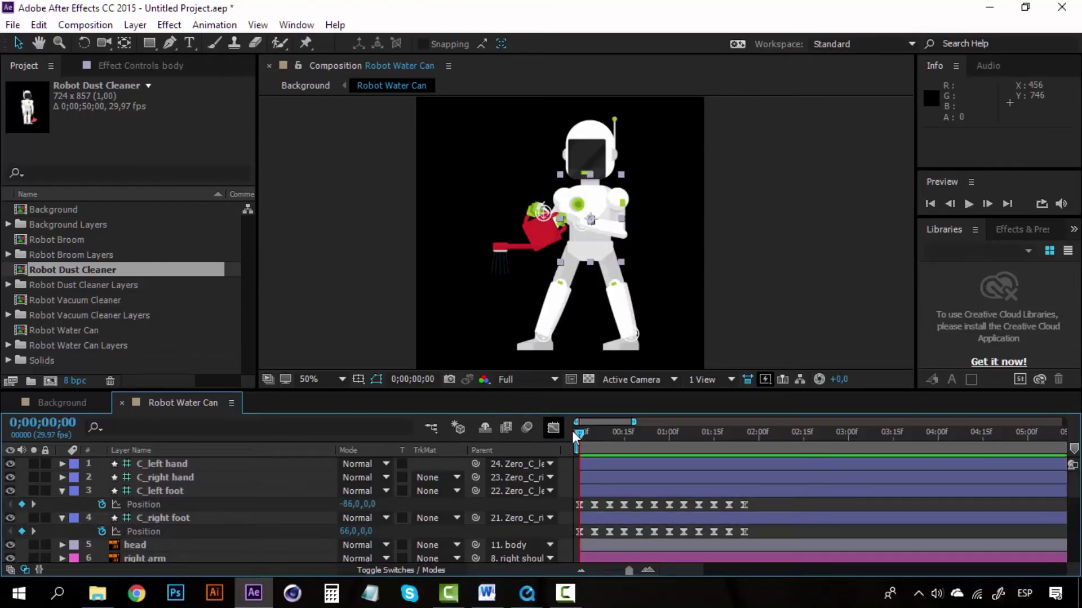
scroll(580, 273, up, 2)
key(h)
drag(580, 359, 556, 289)
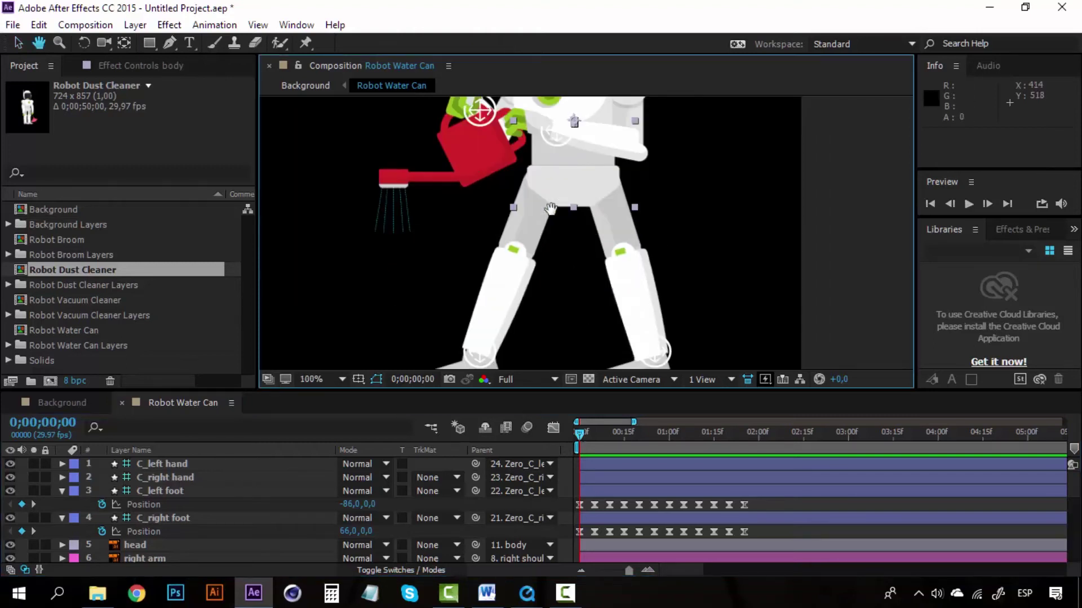
click(584, 432)
mouse_move(597, 431)
mouse_down()
mouse_move(629, 431)
mouse_move(566, 432)
mouse_up()
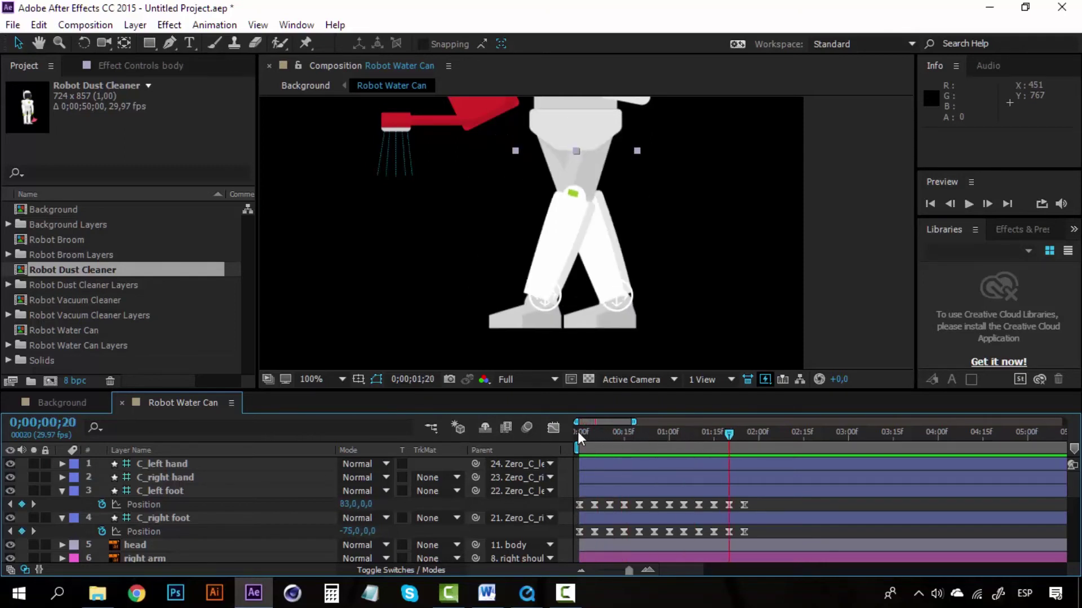
click(648, 570)
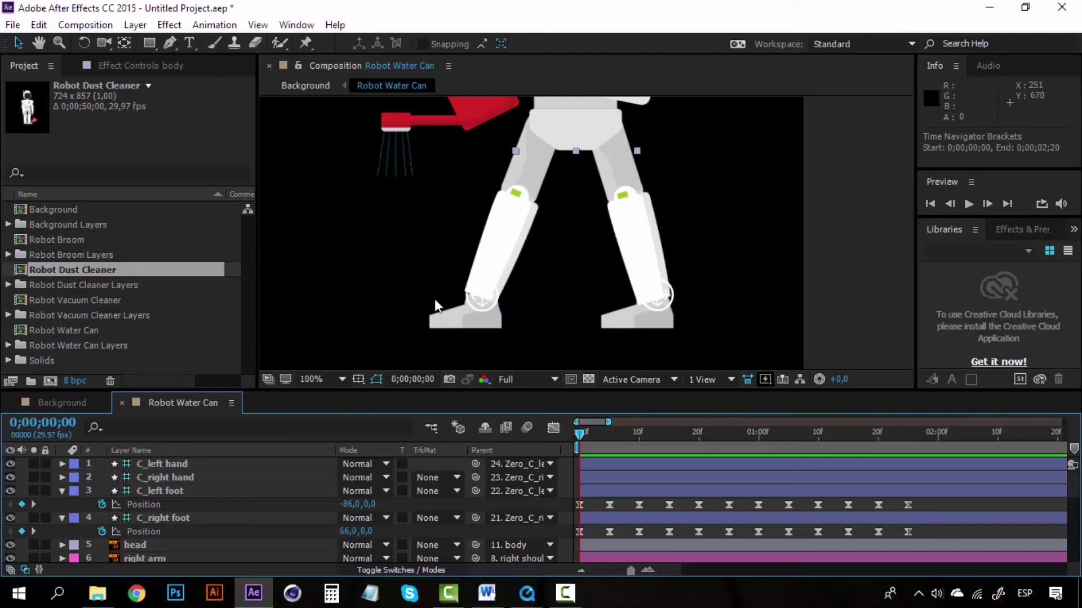
click(607, 432)
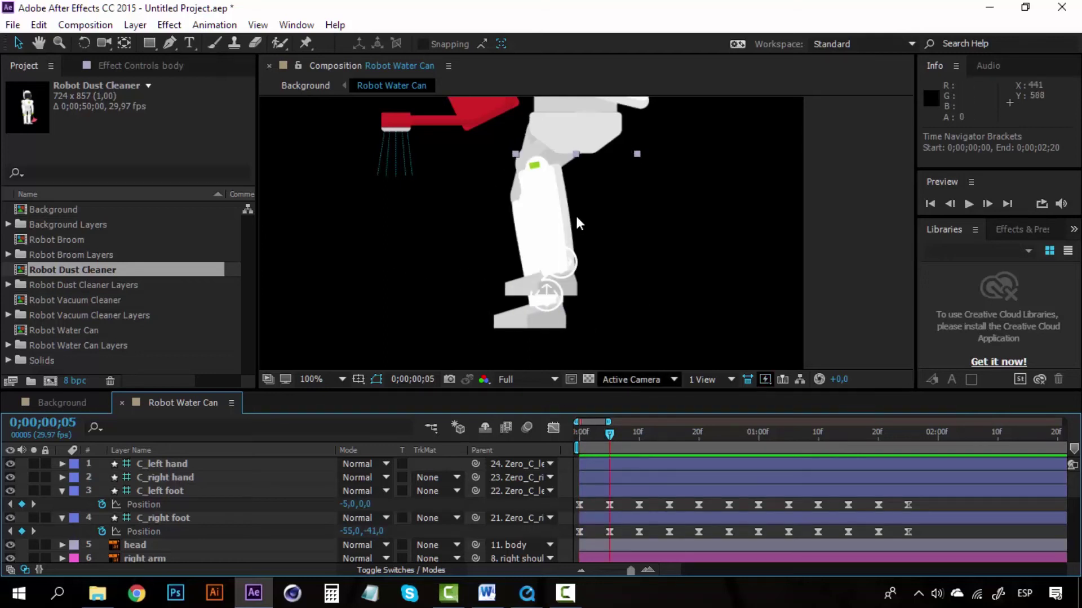
mouse_move(610, 433)
mouse_down()
mouse_move(821, 431)
mouse_move(585, 424)
mouse_up()
key(space)
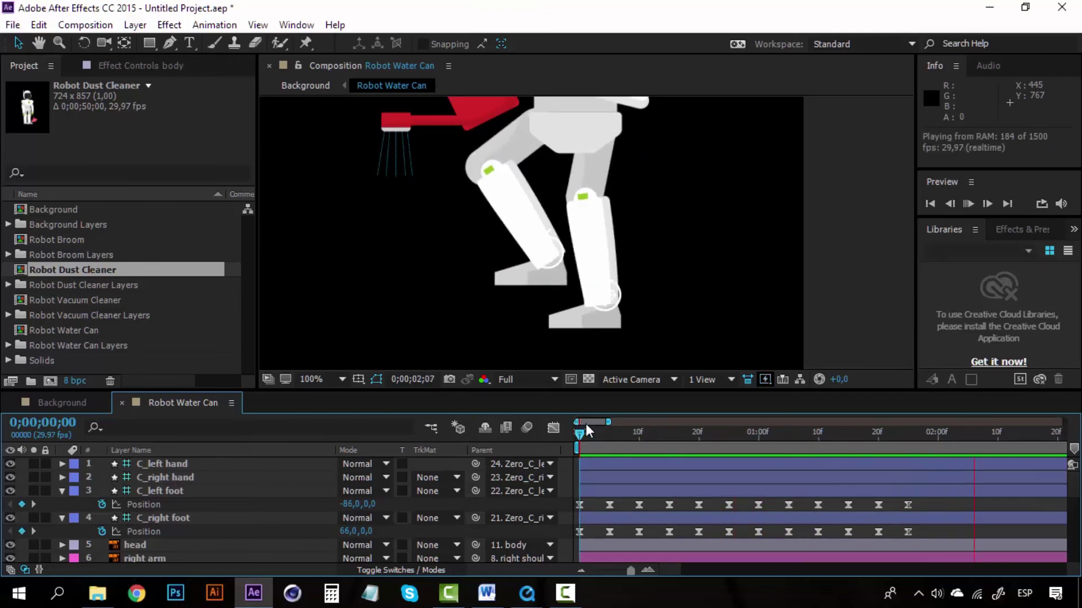
click(580, 432)
mouse_move(601, 434)
mouse_down()
mouse_move(794, 435)
mouse_move(565, 431)
mouse_move(813, 434)
mouse_up()
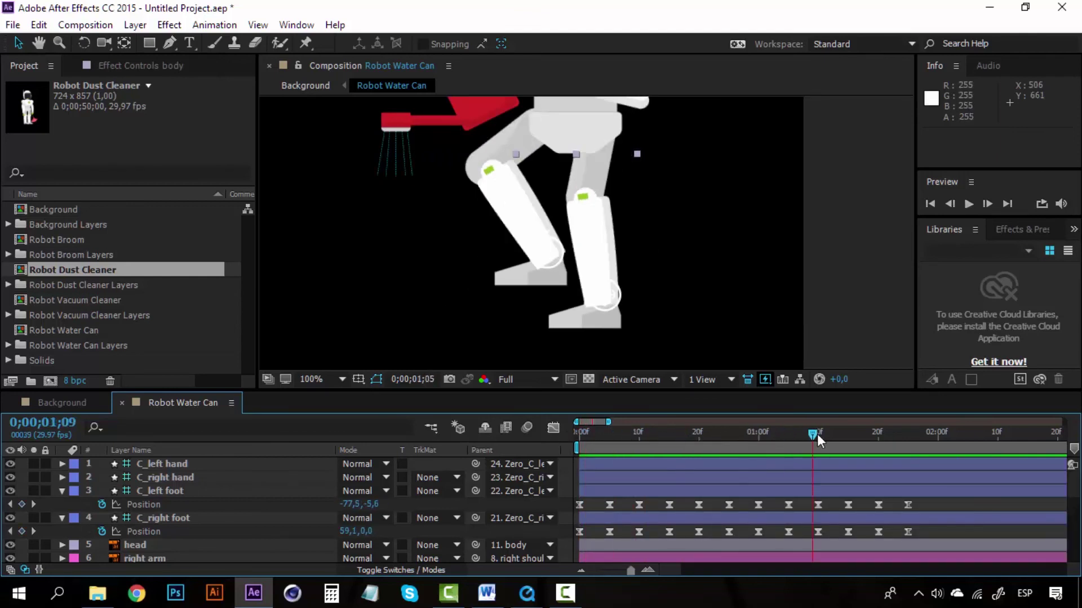
drag(587, 435, 574, 434)
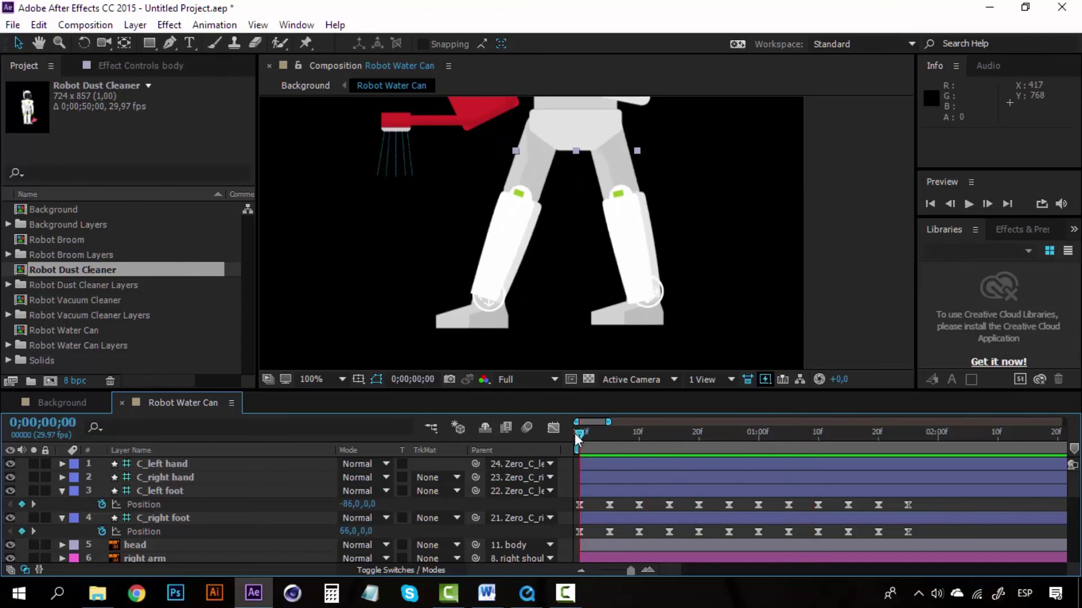
scroll(523, 191, down, 2)
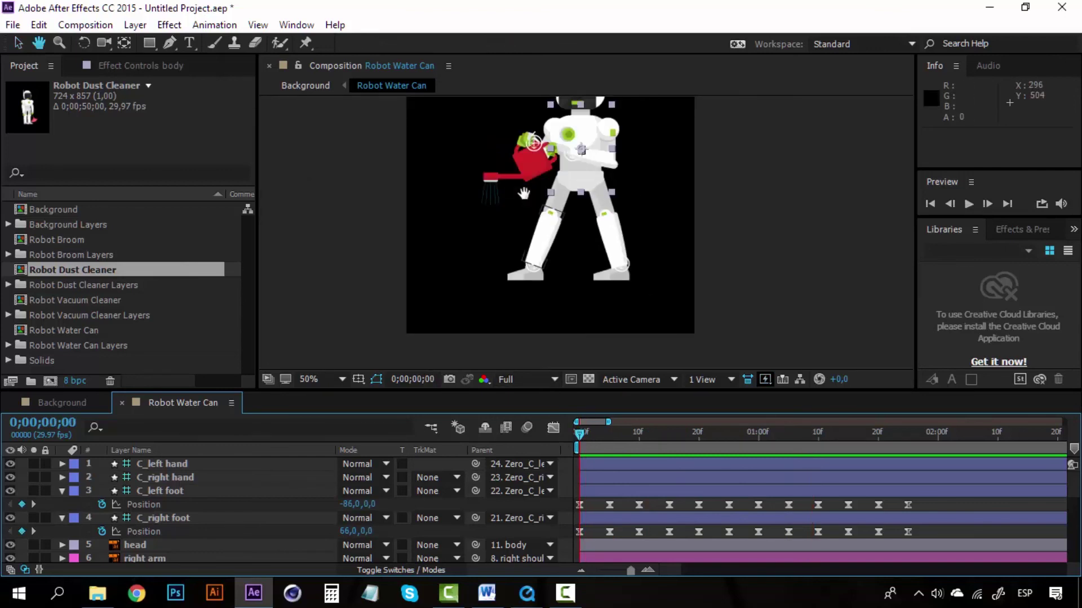
drag(524, 195, 522, 269)
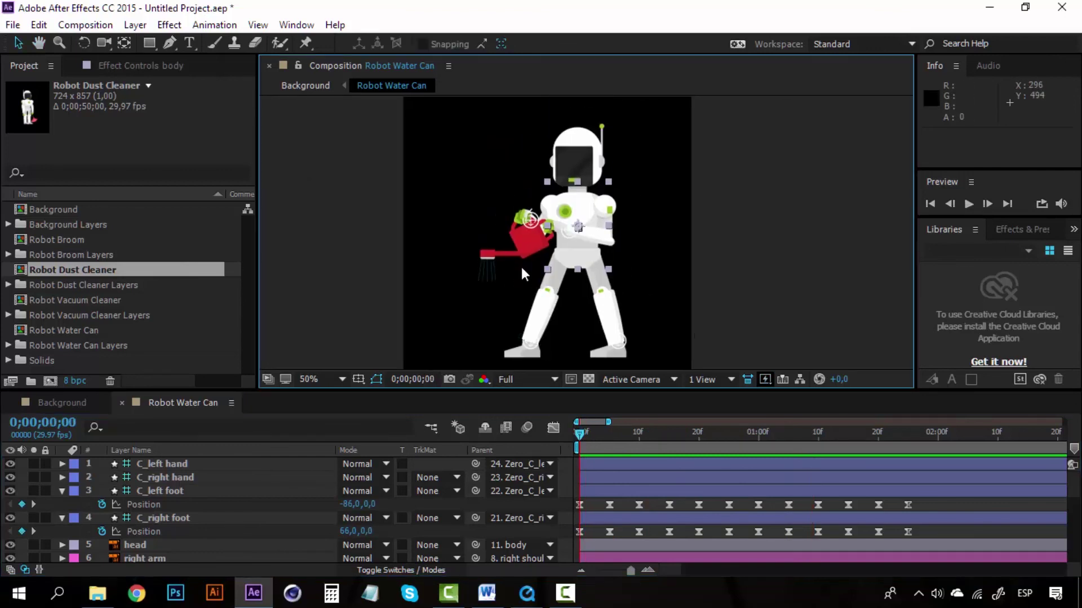